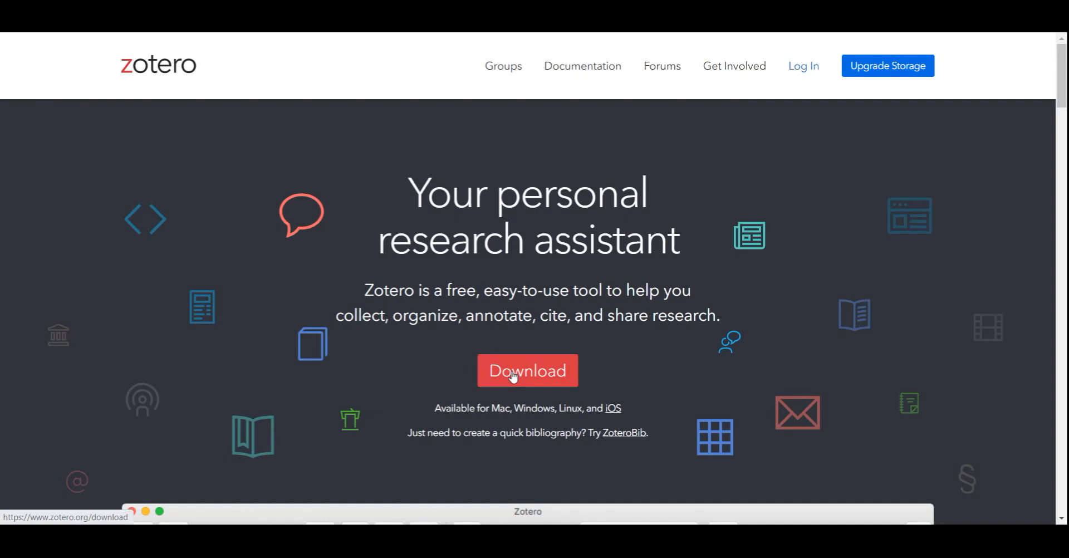
Step: Download the Zotero 6 for Windows installer and run Zotero-6.0.30_setup.exe
click(514, 378)
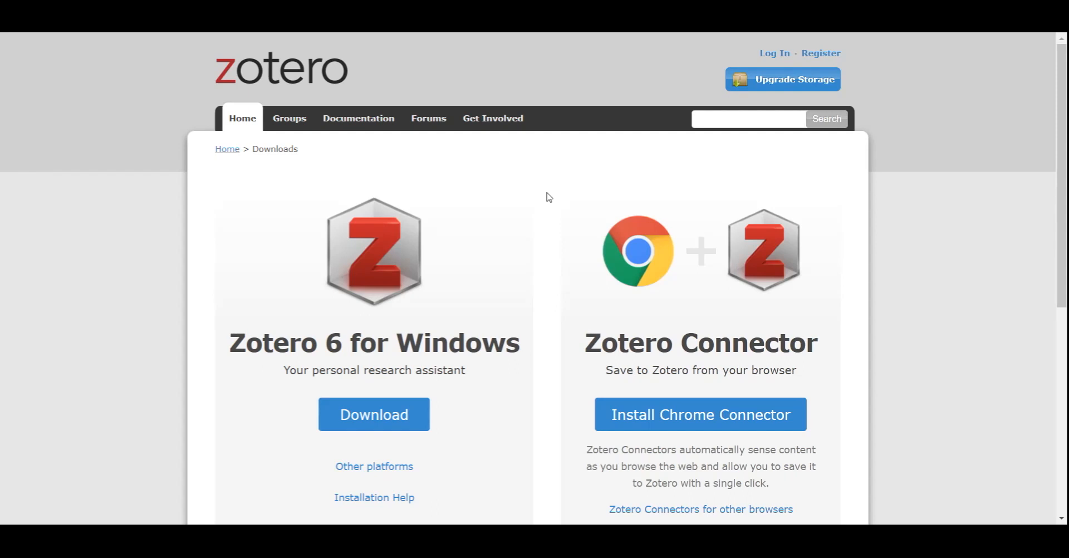
scroll(549, 197, down, 2)
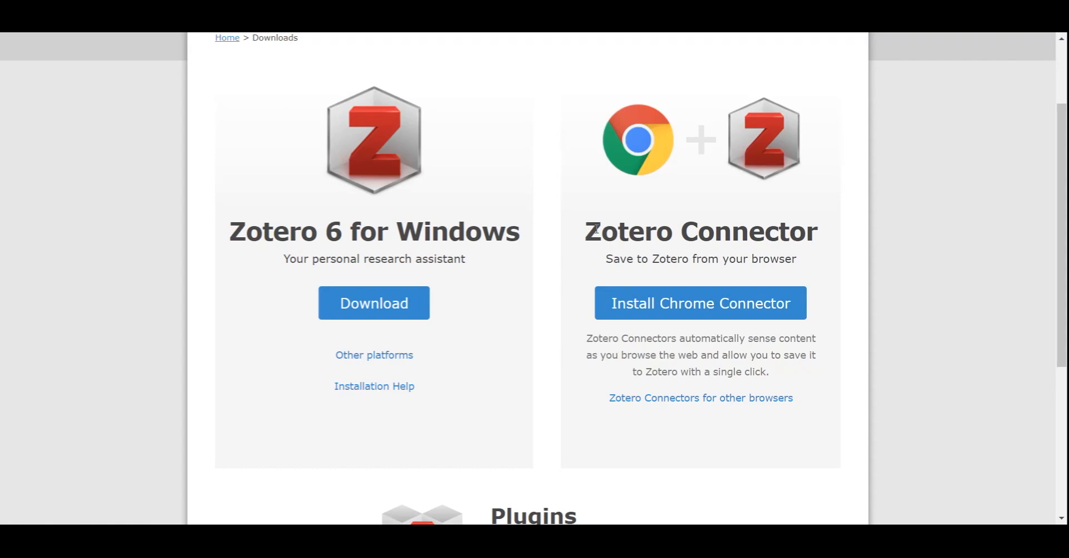
click(354, 307)
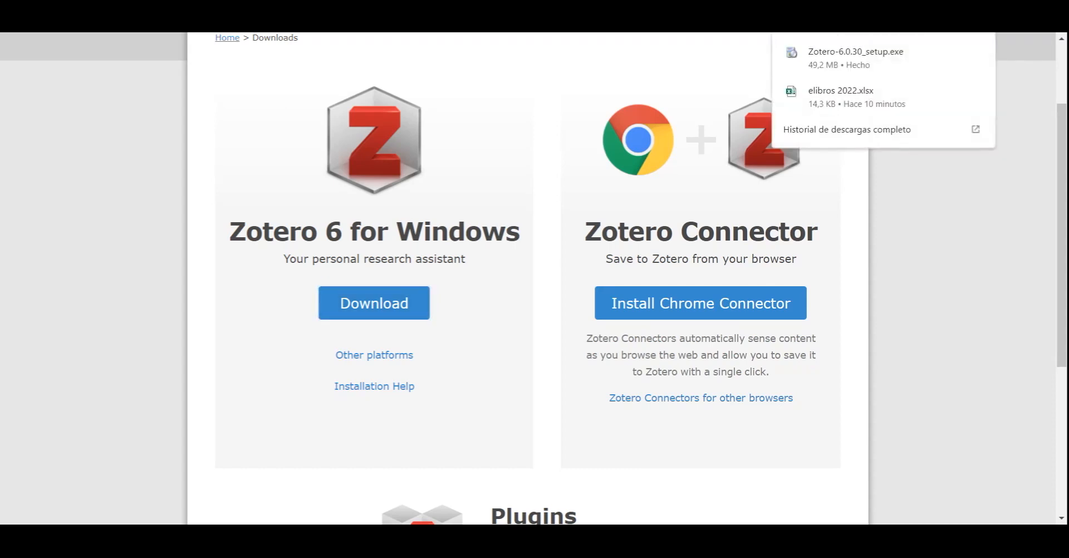
click(866, 54)
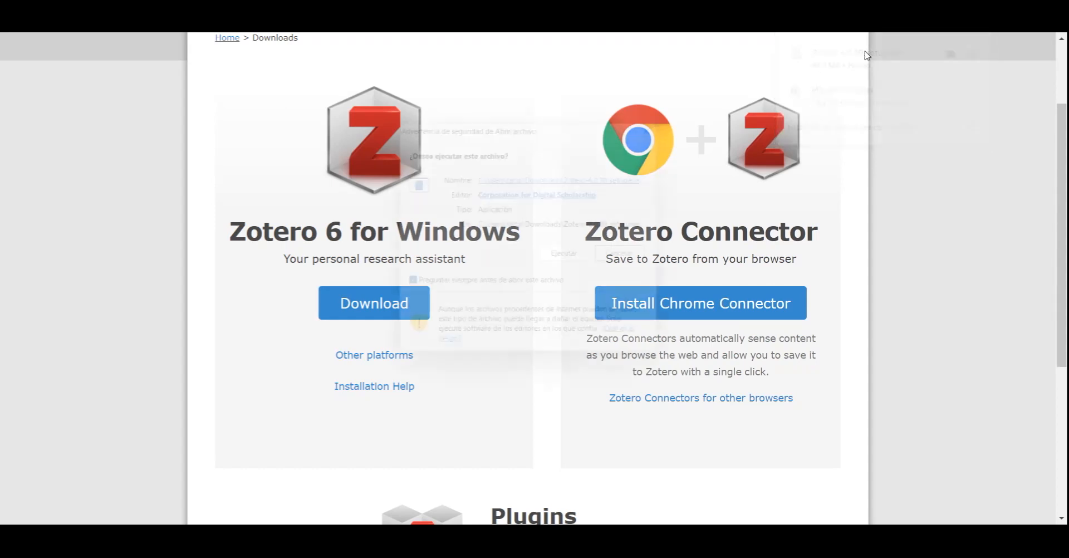
Step: Run the setup as a Standard upgrade of the existing Zotero and finish with Zotero launching
click(575, 258)
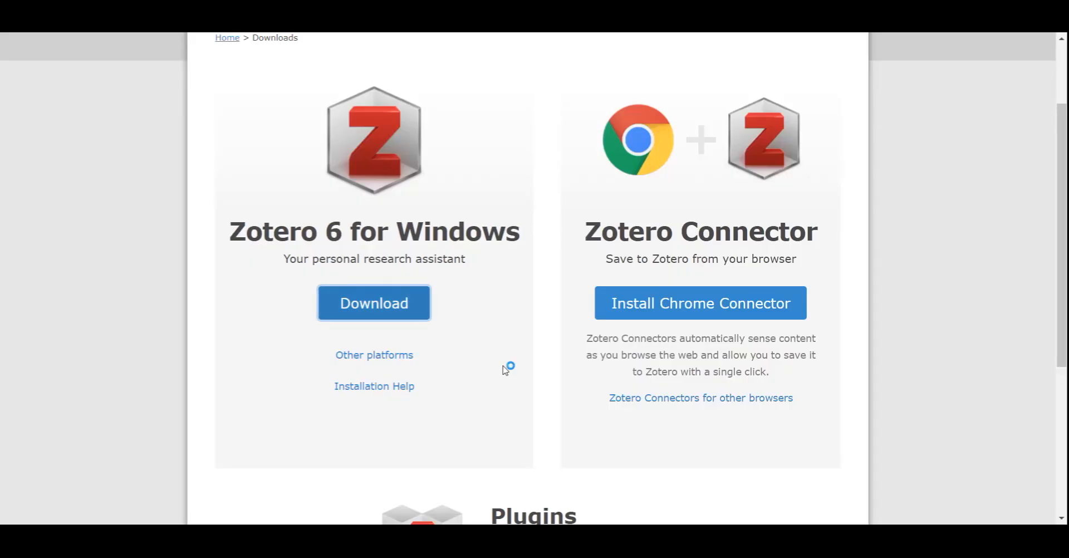
click(613, 365)
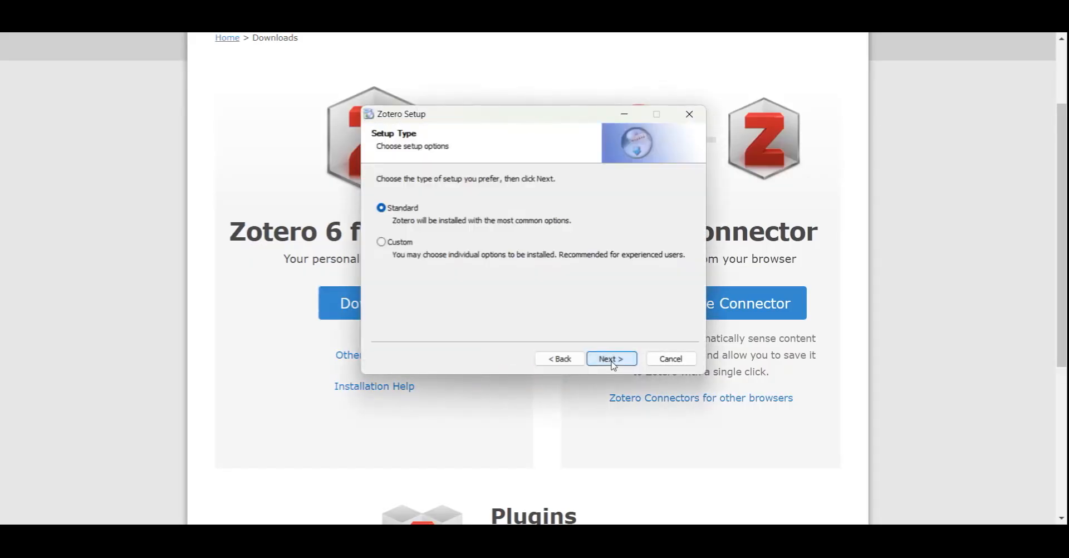
click(613, 364)
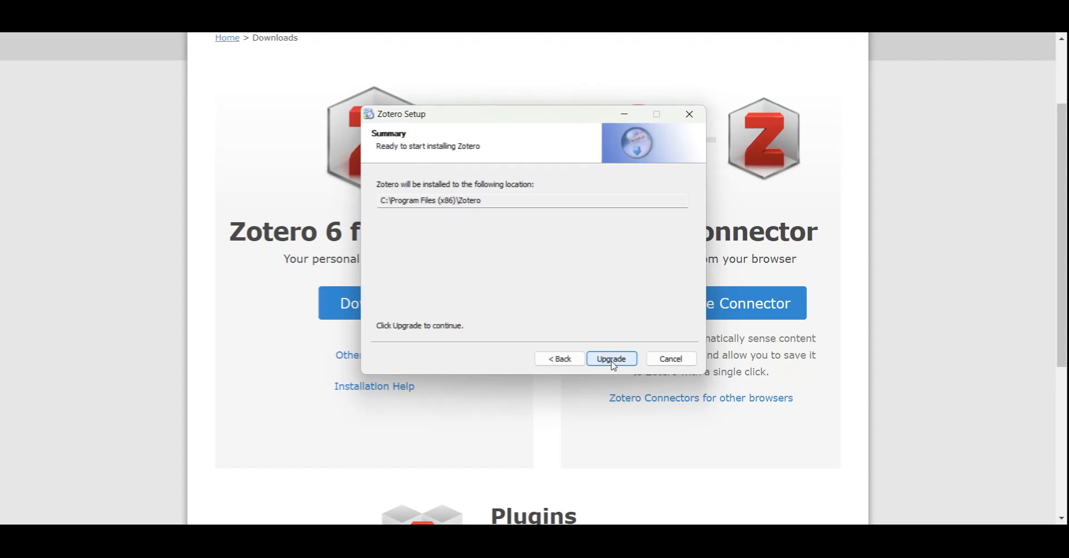
click(614, 361)
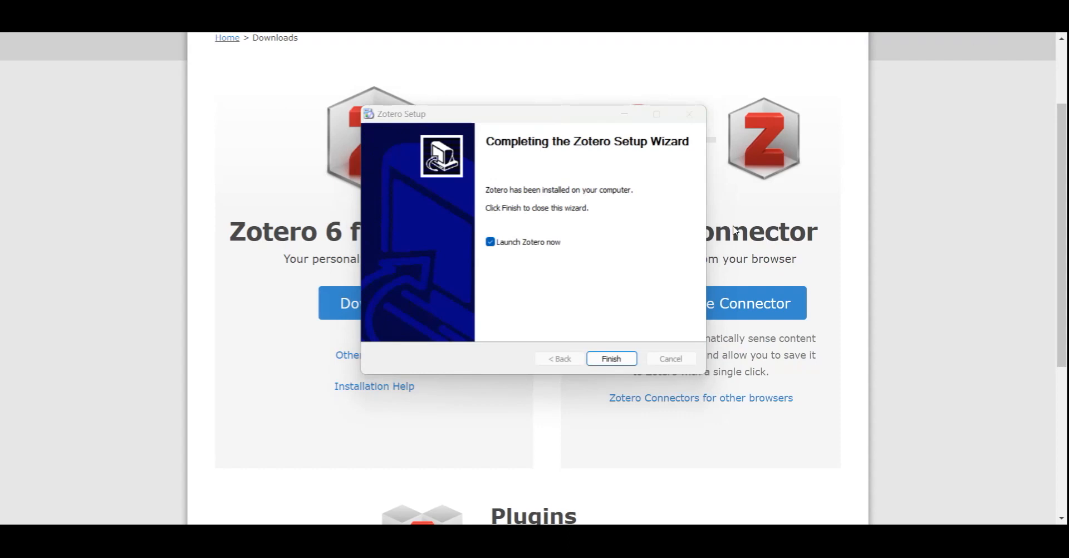
click(608, 361)
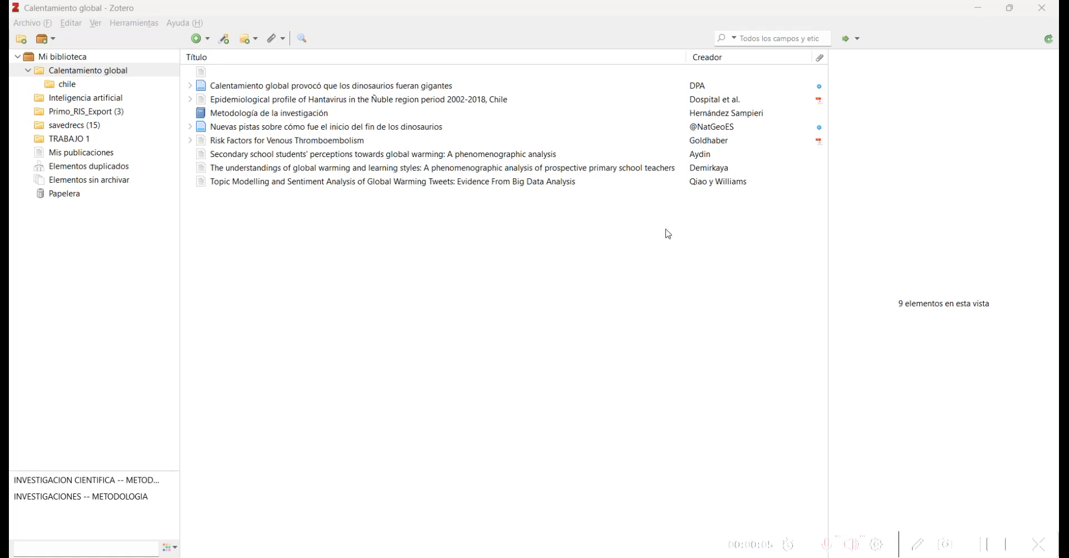
Step: Create a new Tesis item from Archivo > Nuevo elemento
click(27, 25)
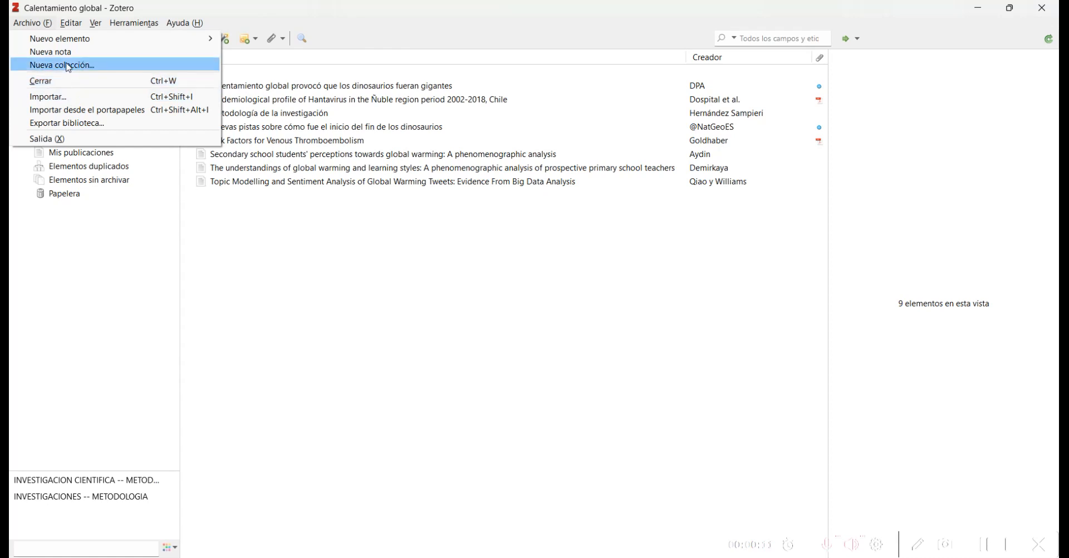
mouse_move(82, 42)
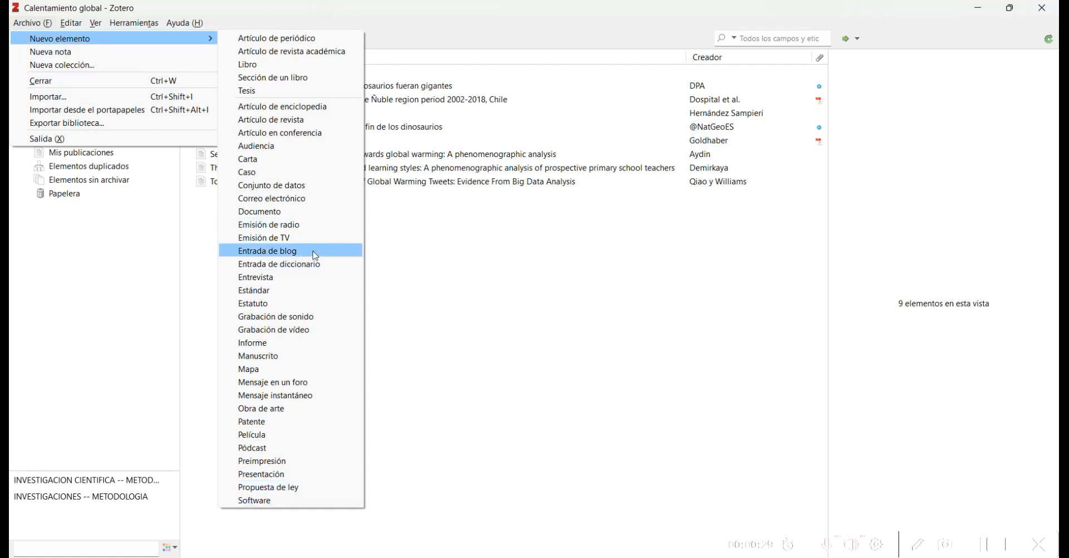
click(291, 91)
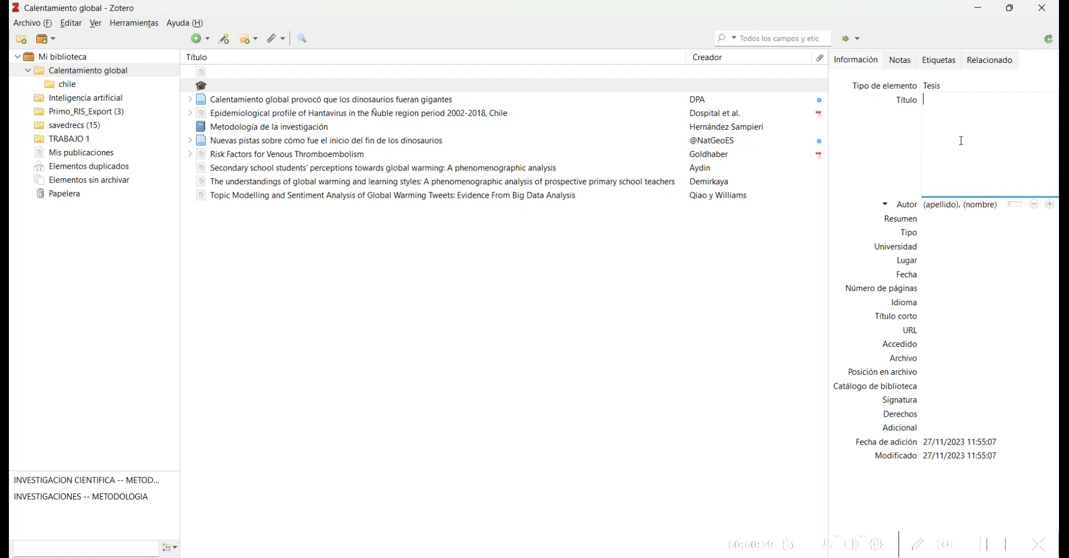
Step: Title the thesis 'Investigación sobre flora y fauna de Chile' and enter the author's surname and first name
text(Investigación sobre flora y fauna de Chile)
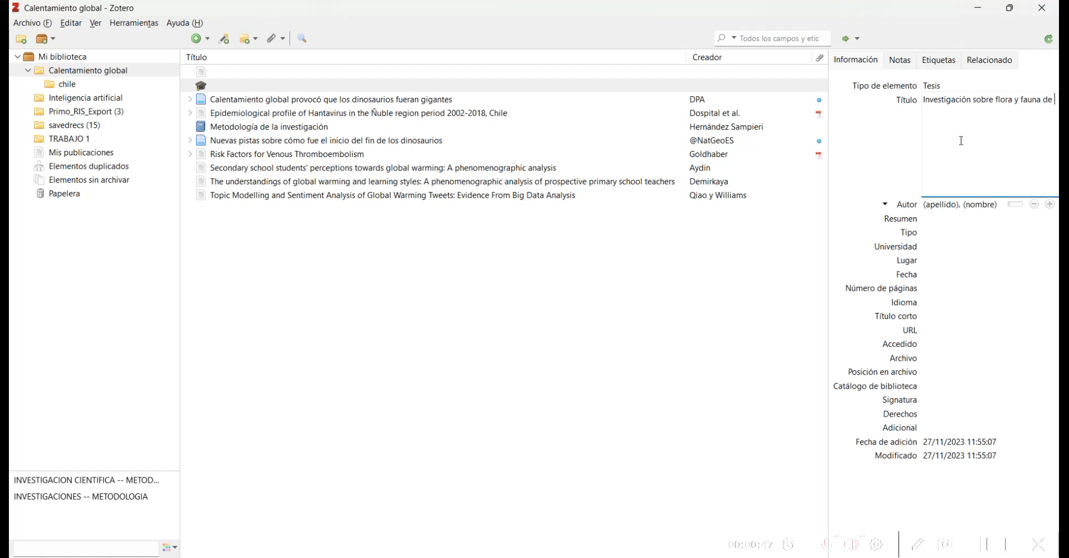
click(947, 205)
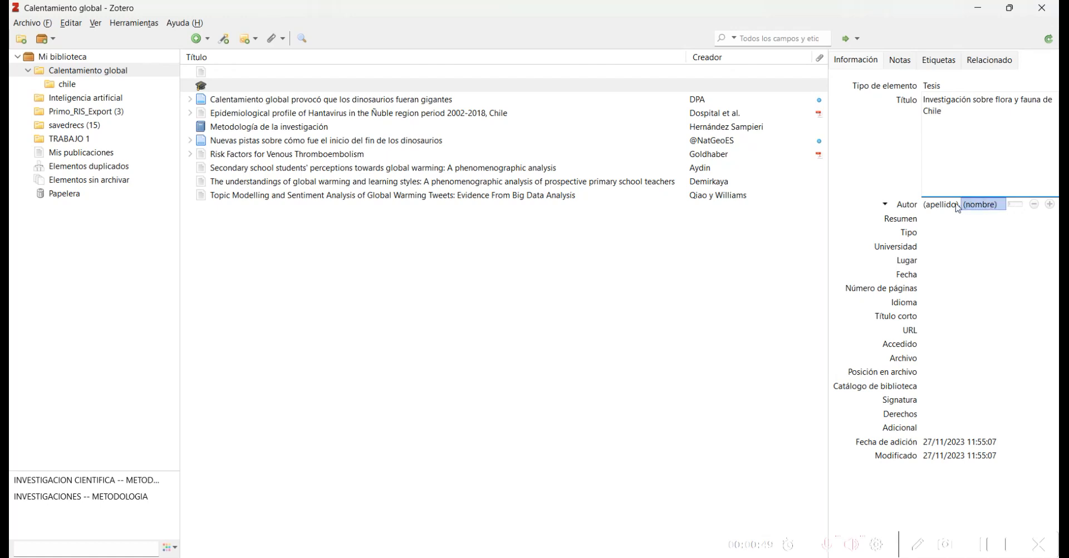
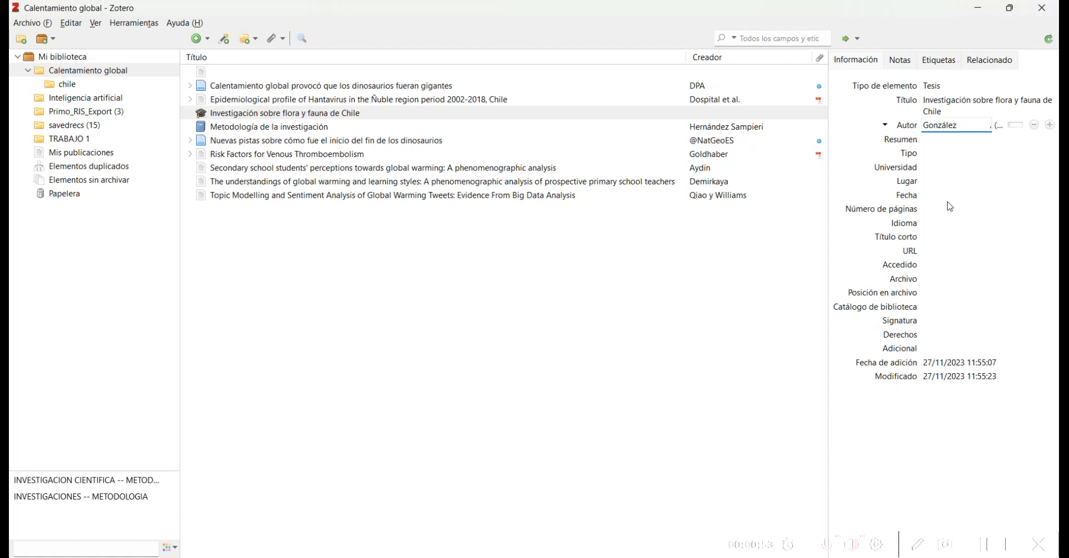
key(Tab)
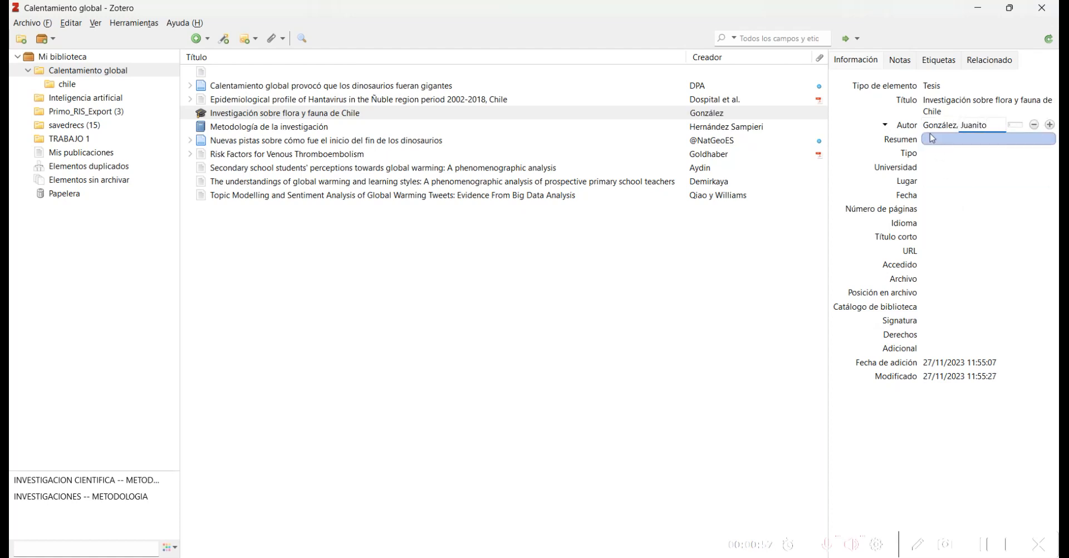
click(930, 156)
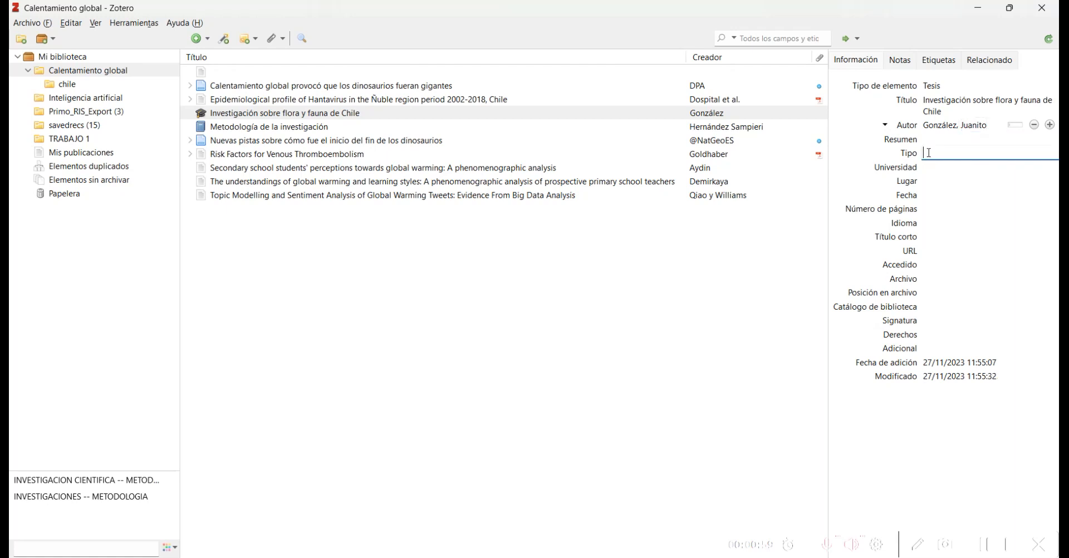
Step: Set Universidad de Talca, place Curicó, 199 pages and language español
click(927, 168)
text(Universidad de Talca)
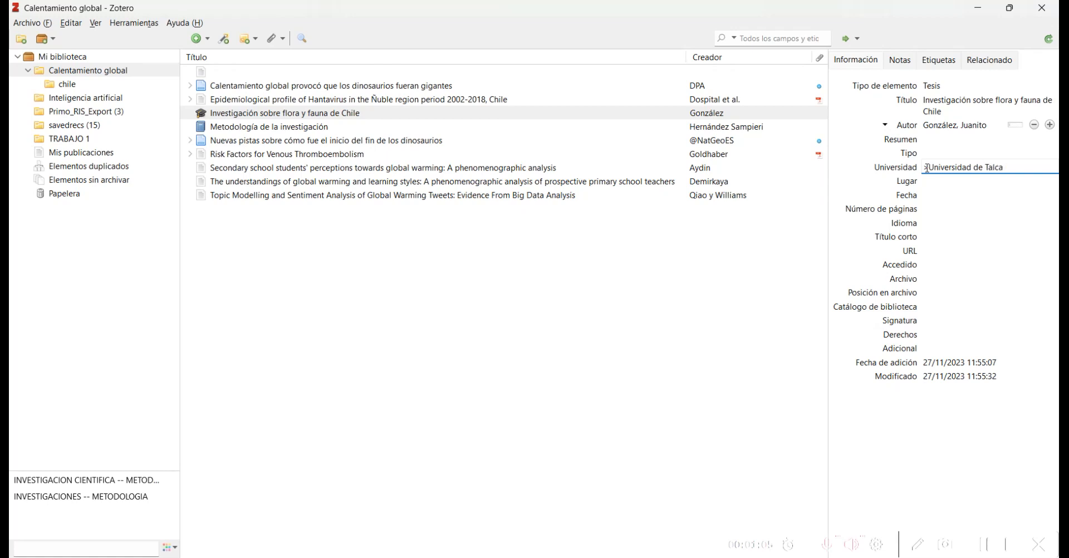
click(928, 181)
text(Curicó)
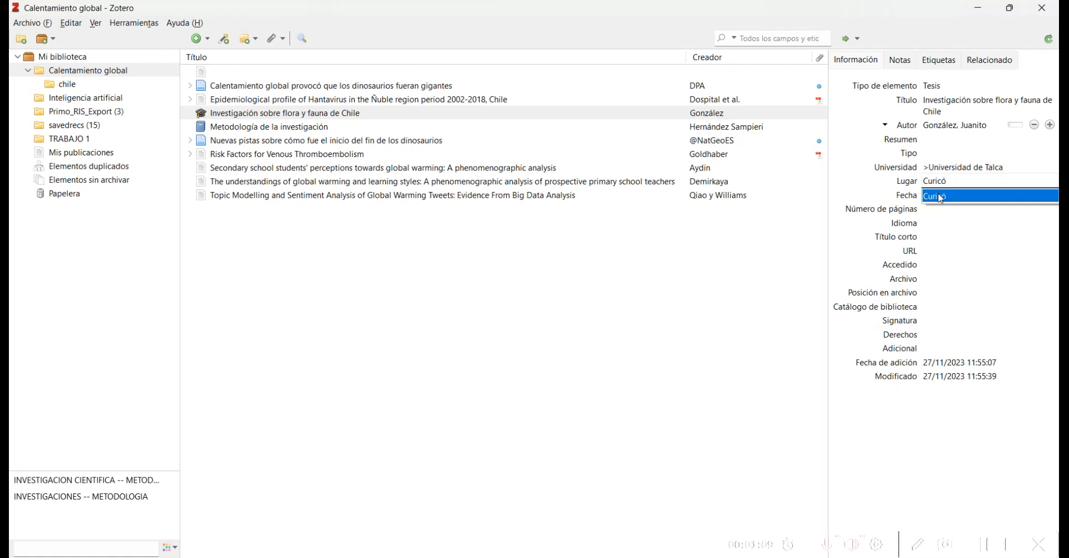
click(929, 210)
text(199)
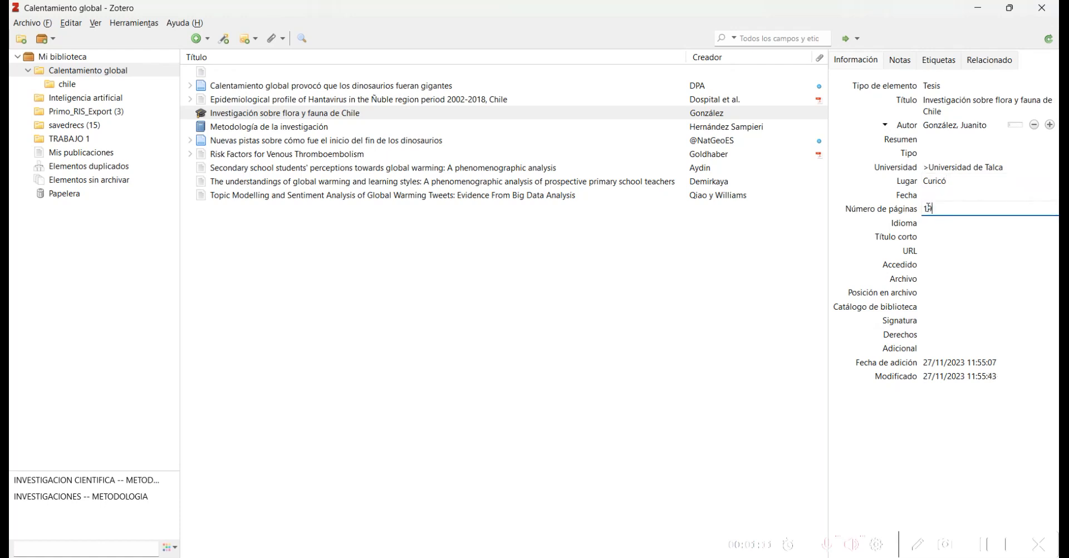
click(924, 223)
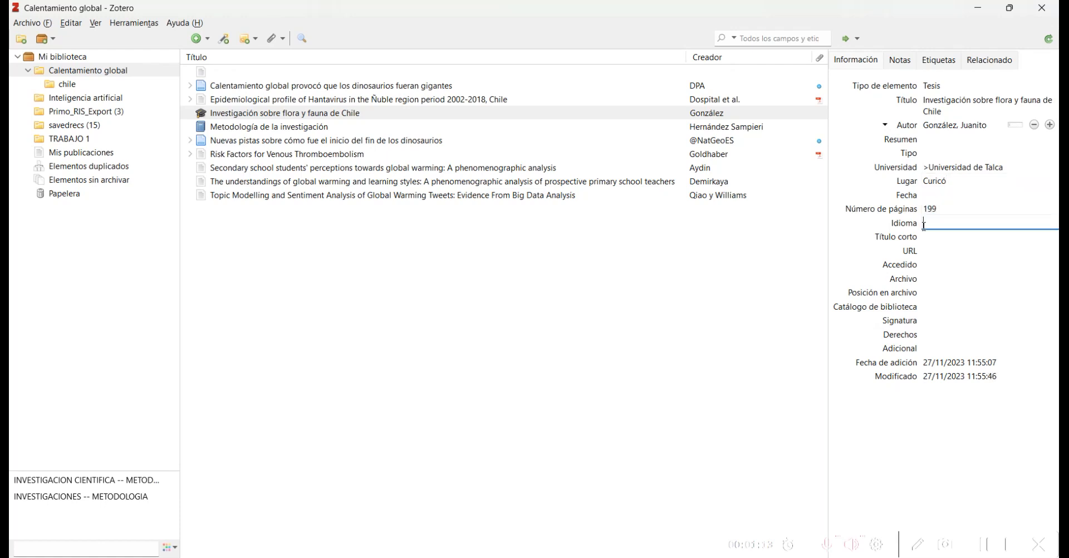
text(español)
key(BackSpace)
key(BackSpace)
key(BackSpace)
key(BackSpace)
text(añ)
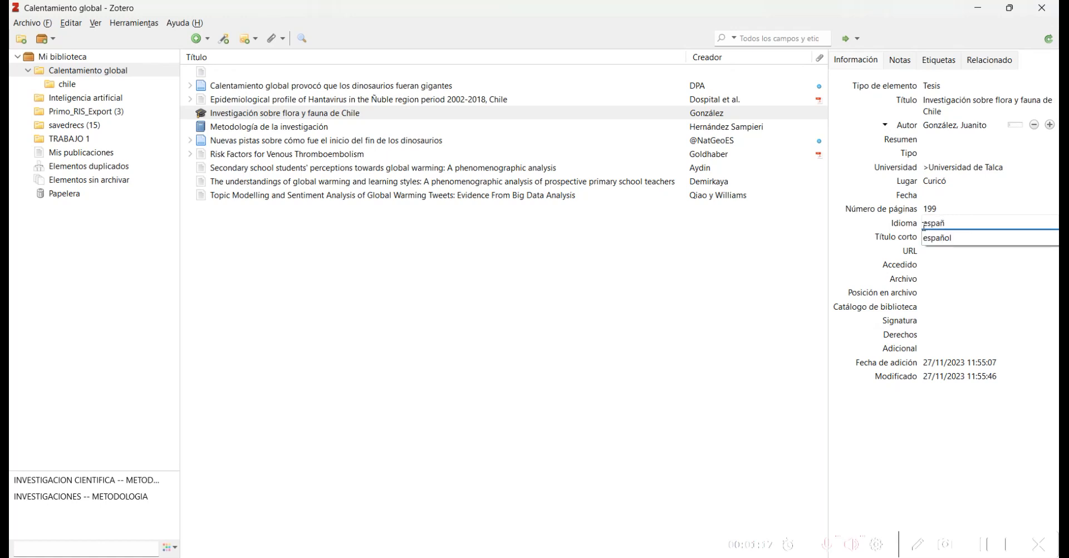
text(ol)
click(953, 239)
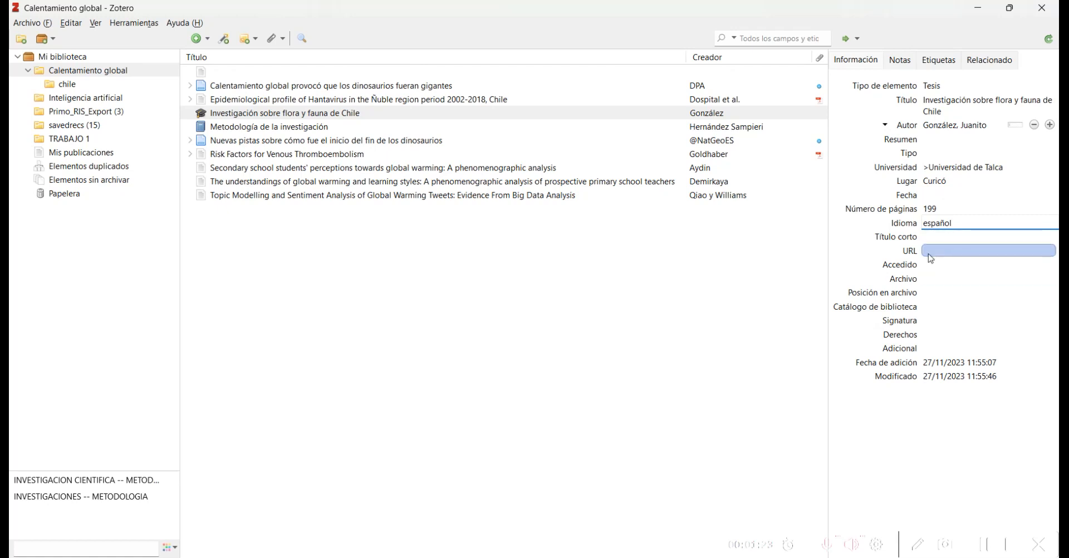
click(960, 383)
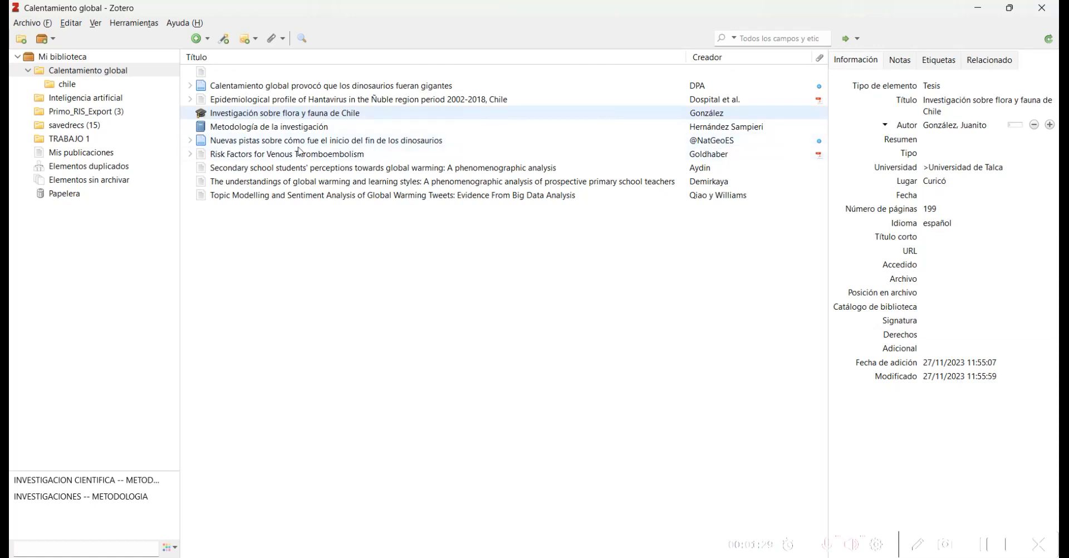
Step: Add the flora y fauna thesis to the Inteligencia artificial collection via Añadir a la colección
right_click(249, 117)
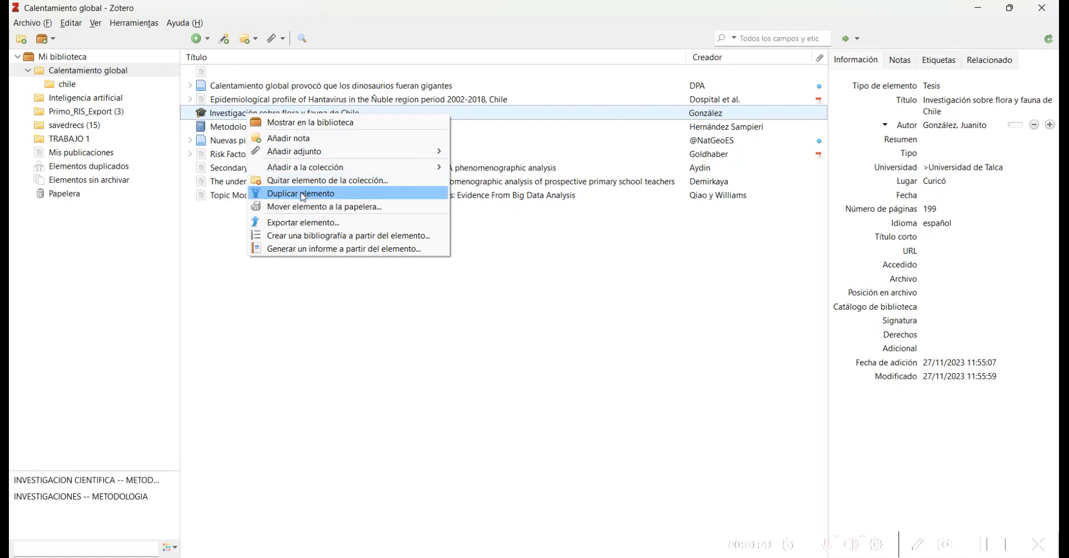
mouse_move(293, 174)
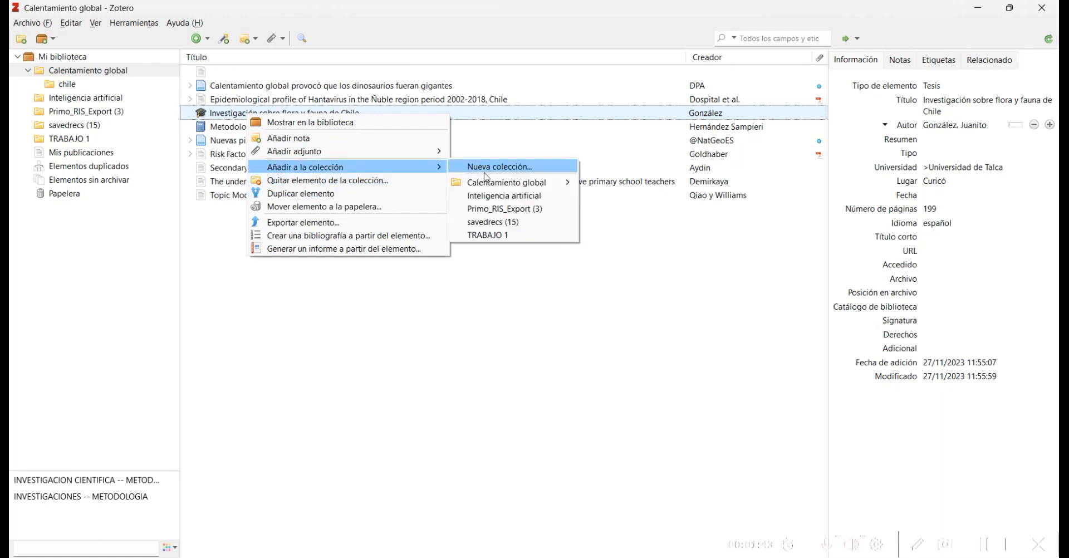
mouse_move(495, 186)
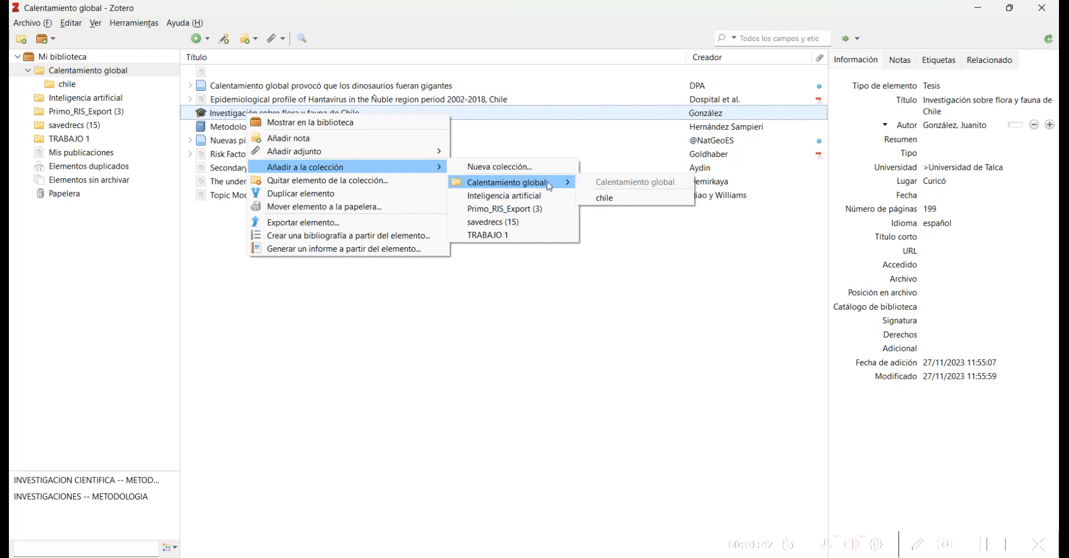
click(527, 199)
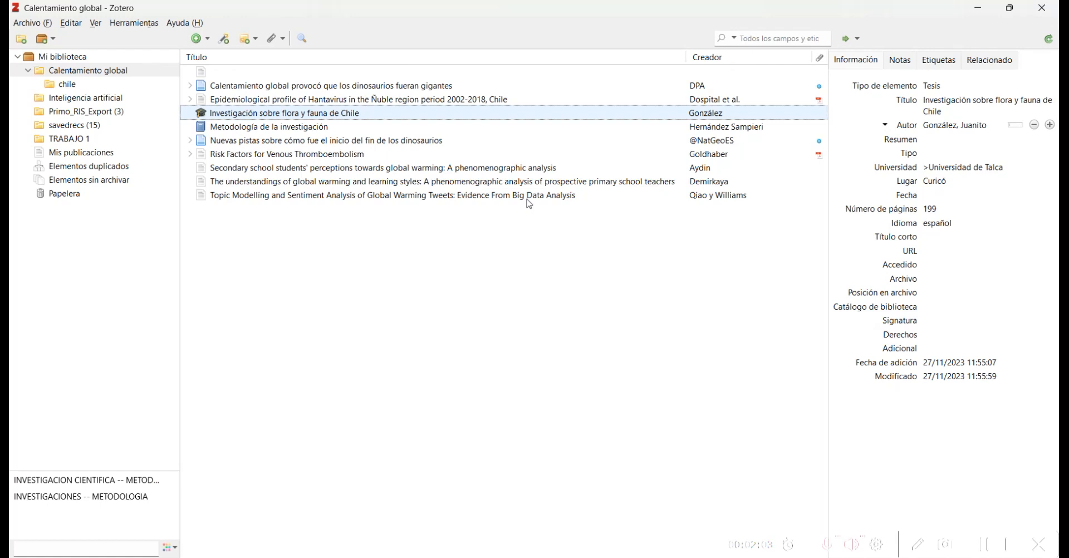
click(1015, 551)
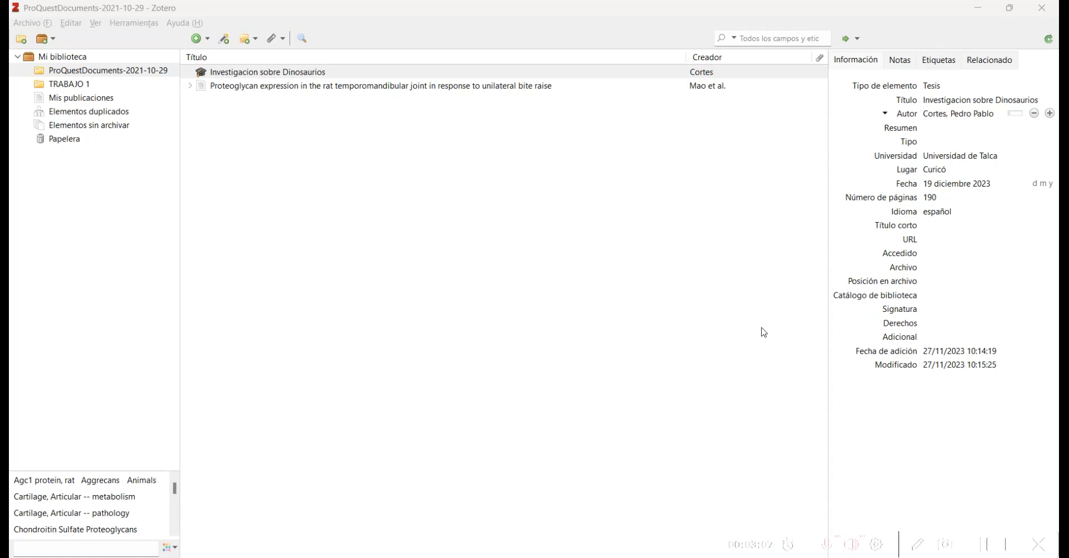
Step: Cancel Zotero's Importar dialog and bring back Chrome with the Zotero Downloads page
click(36, 22)
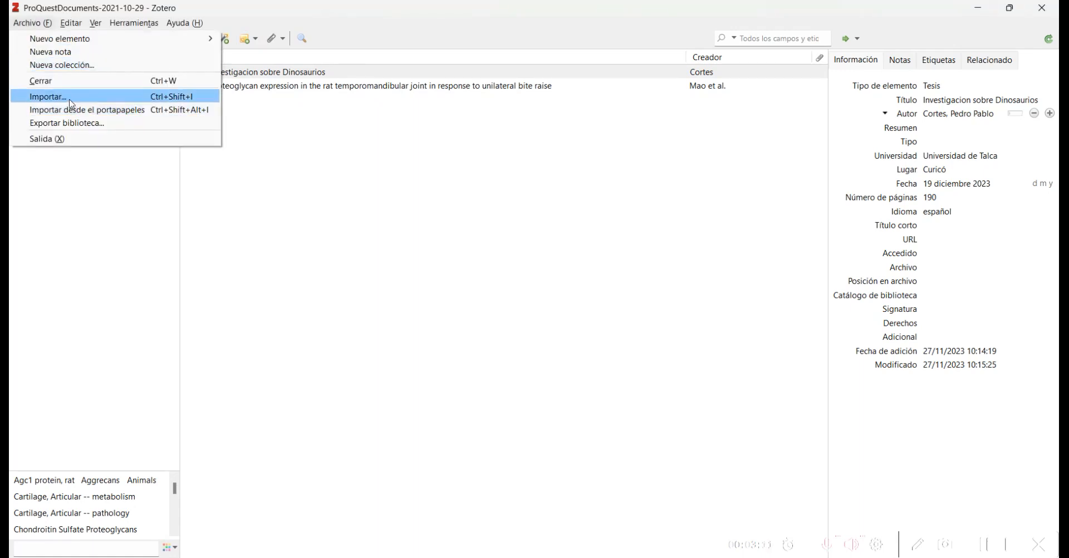
click(157, 103)
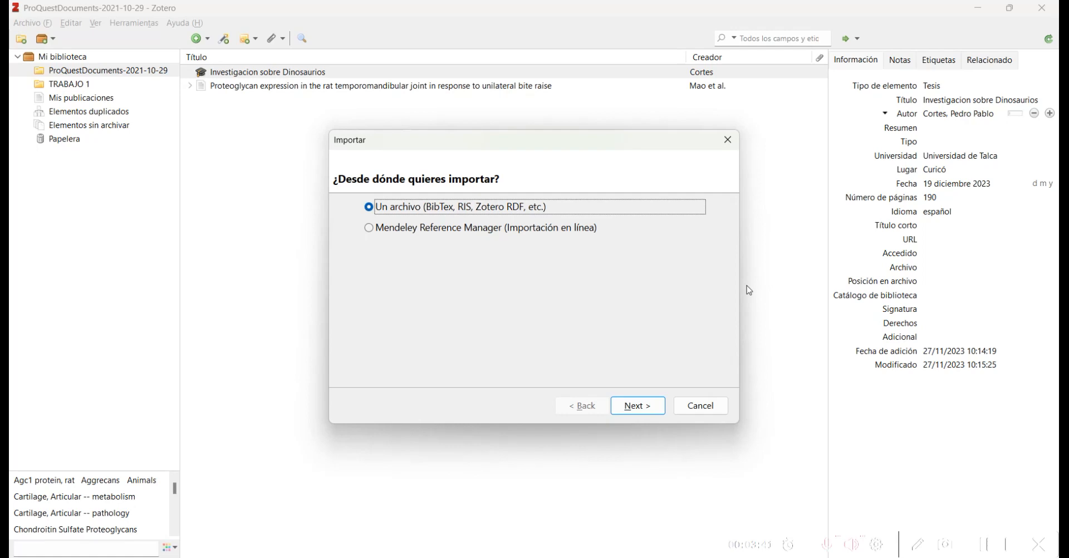
click(700, 405)
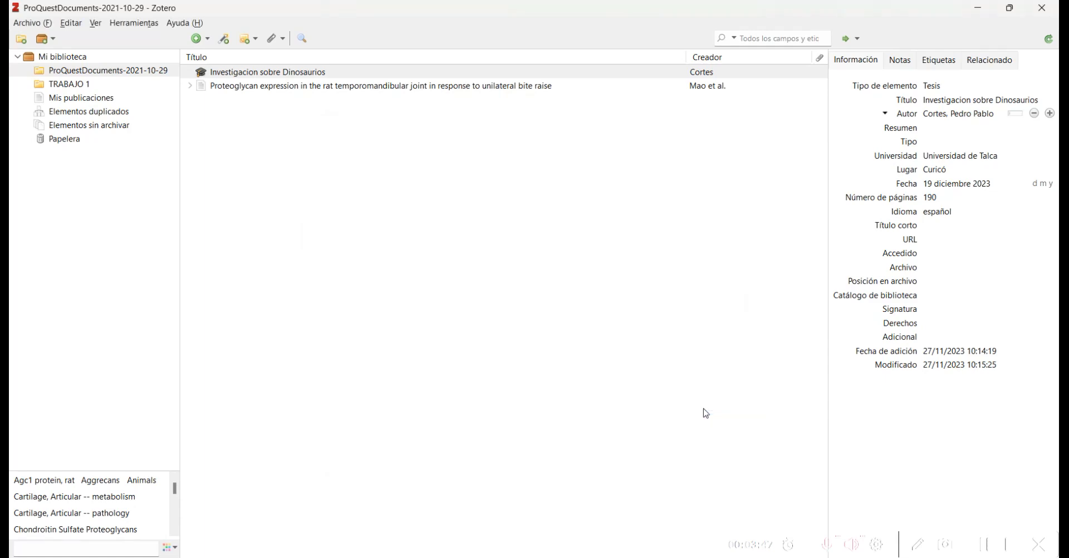
mouse_move(595, 557)
click(595, 504)
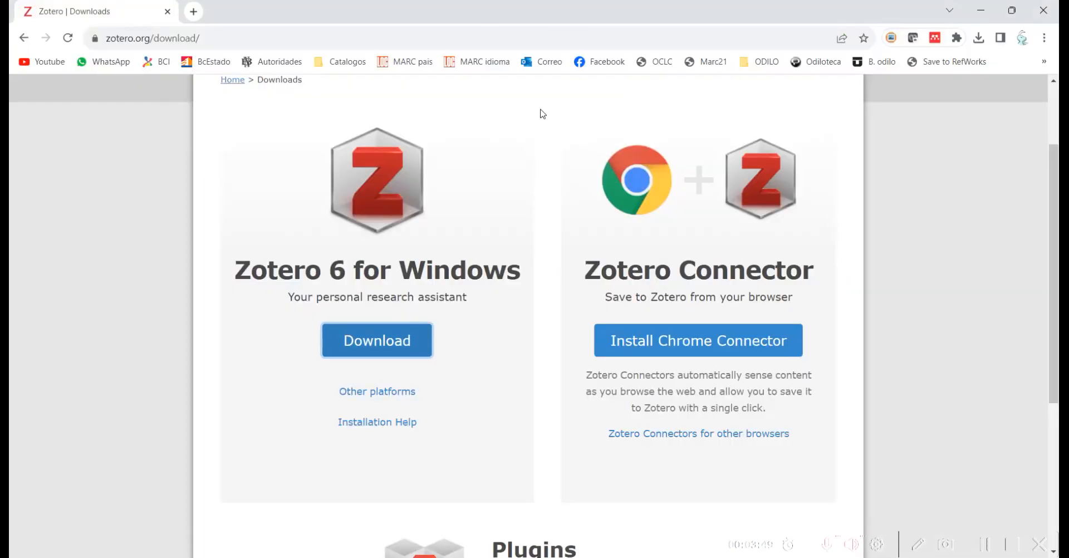
Step: Load biblioteca.utalca.cl and open ProQuest One Academic remote access from Base de Datos
click(422, 43)
text(biblioteca.utalca.cl)
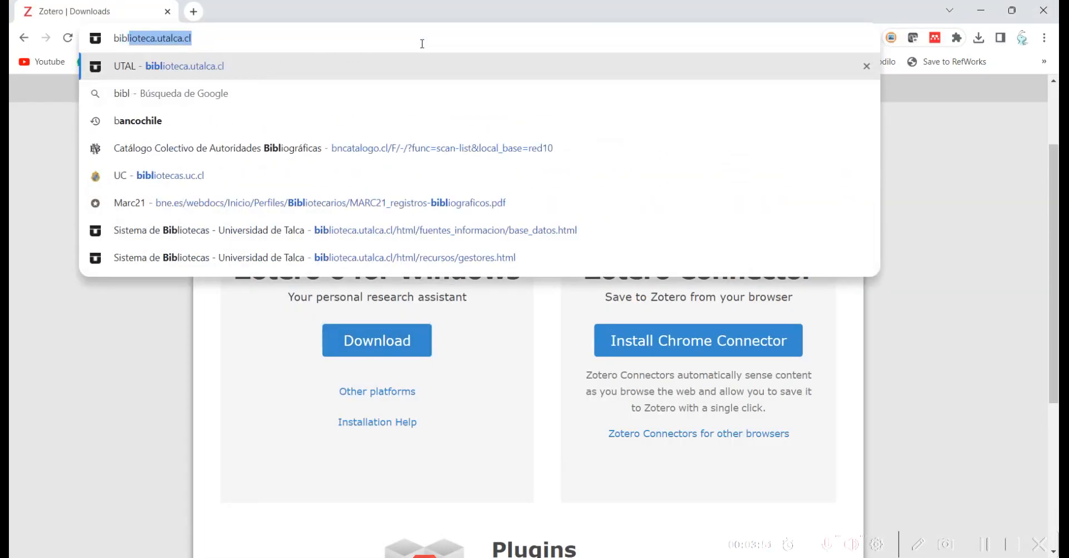
key(Return)
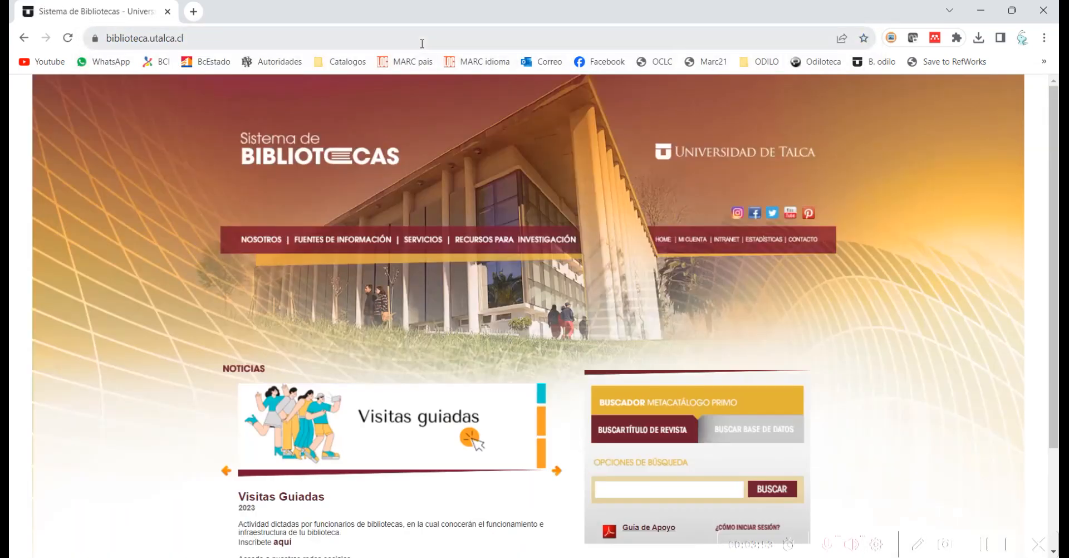
mouse_move(356, 258)
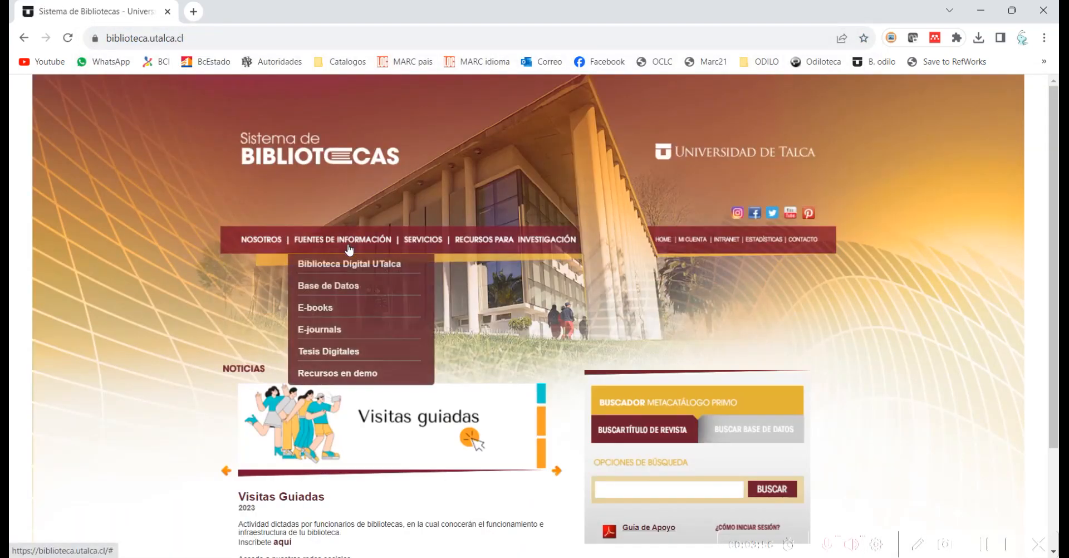
click(324, 285)
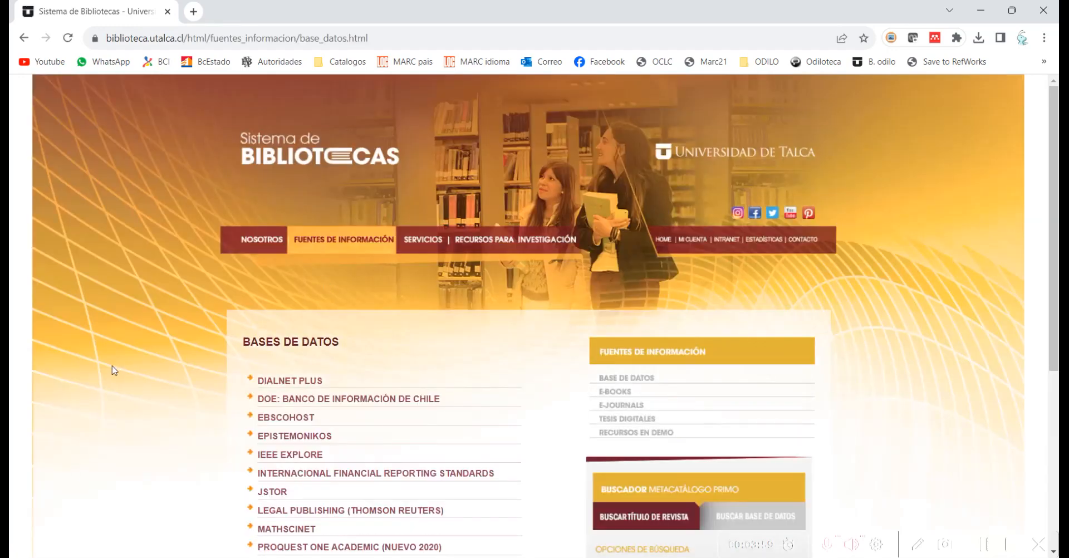
scroll(113, 370, down, 5)
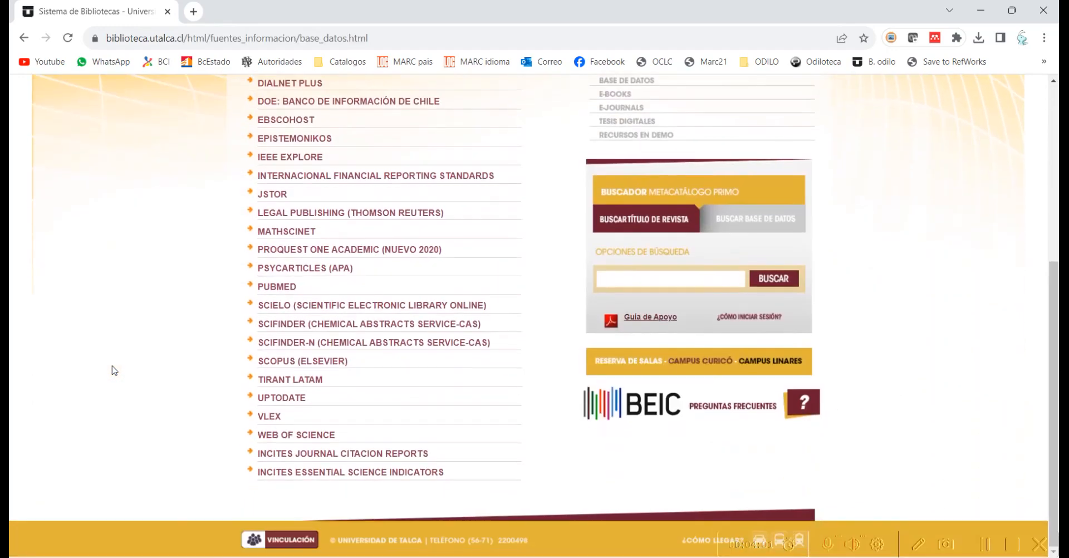
click(310, 253)
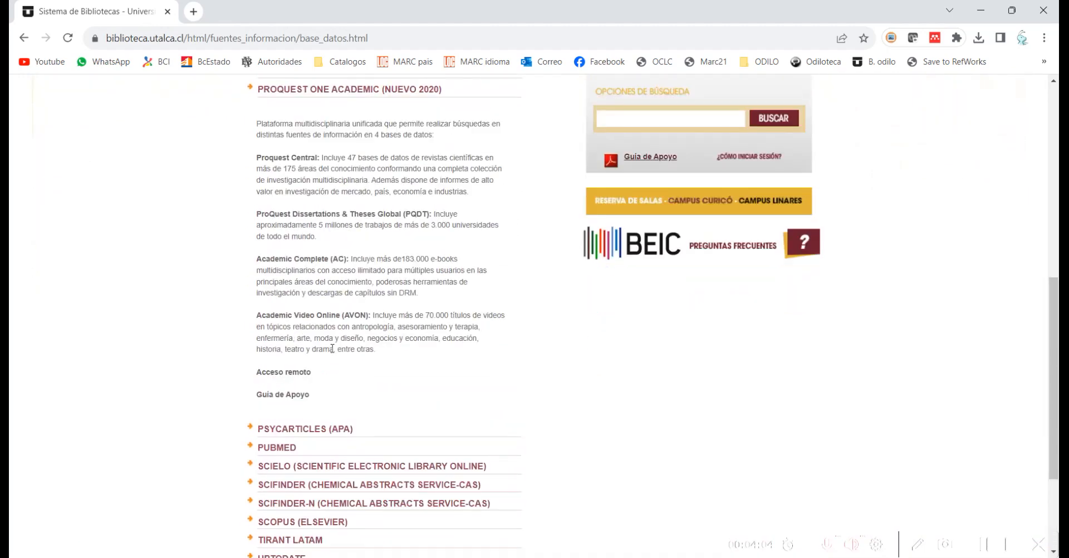
click(285, 373)
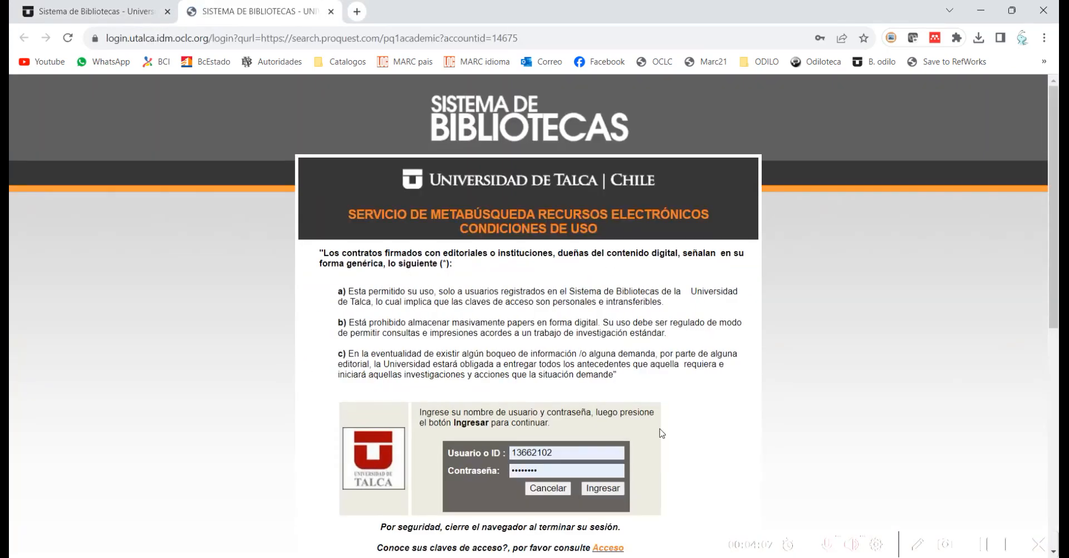
Step: Log in and search ProQuest One Academic for 'artificial intelligence'
click(611, 493)
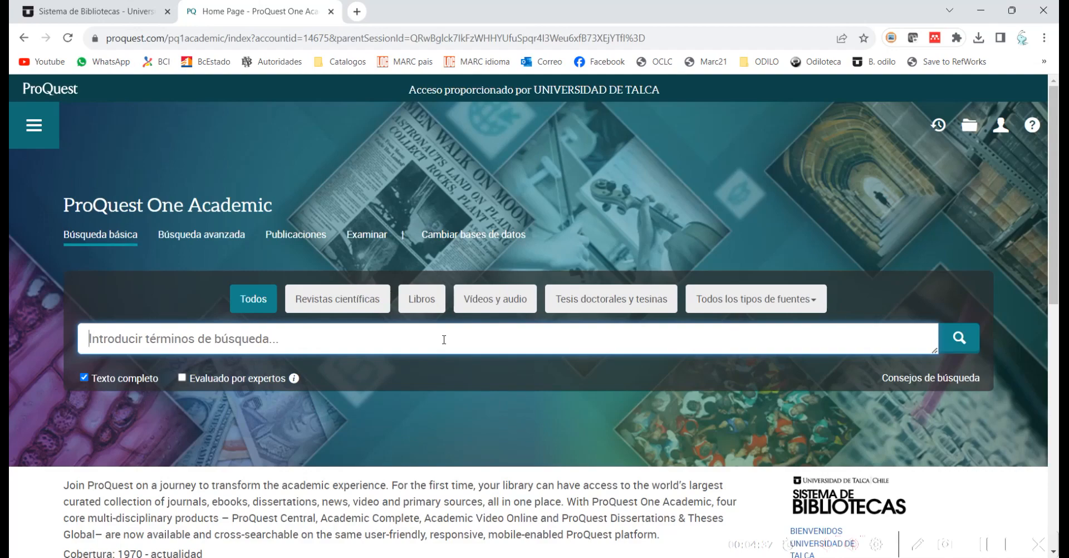
key(BackSpace)
text(ar)
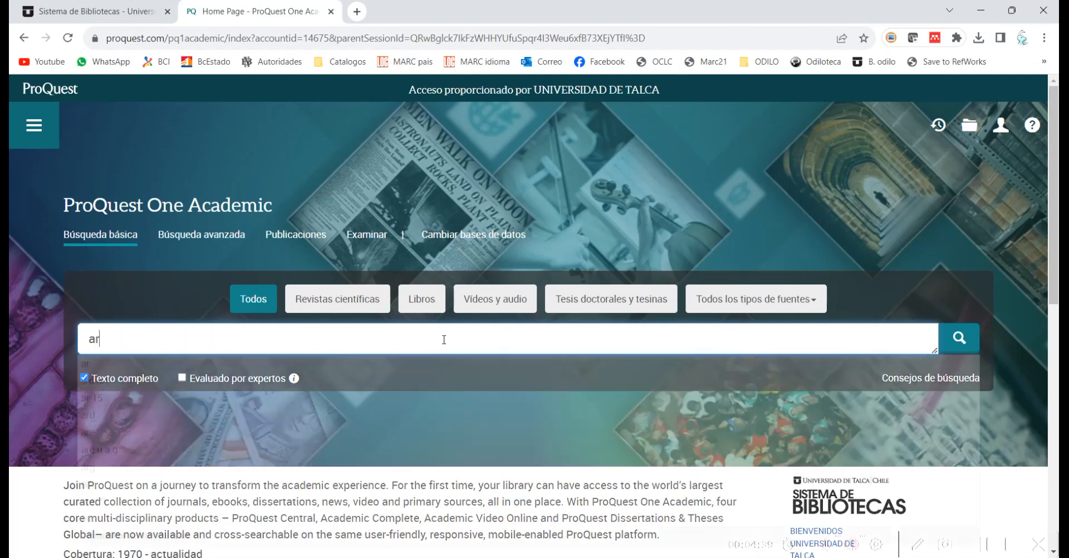
text(tificial i)
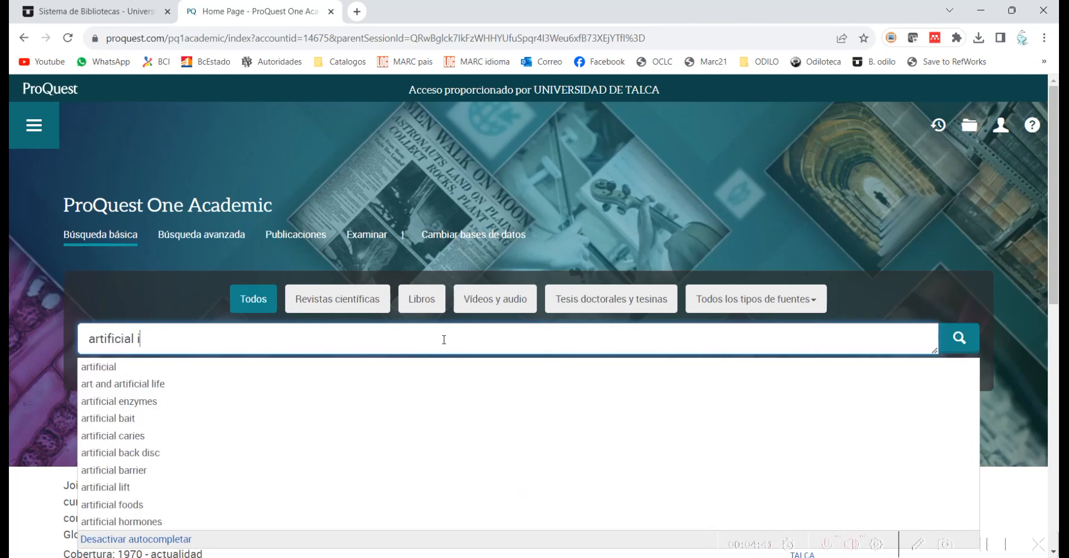
text(ntelligence)
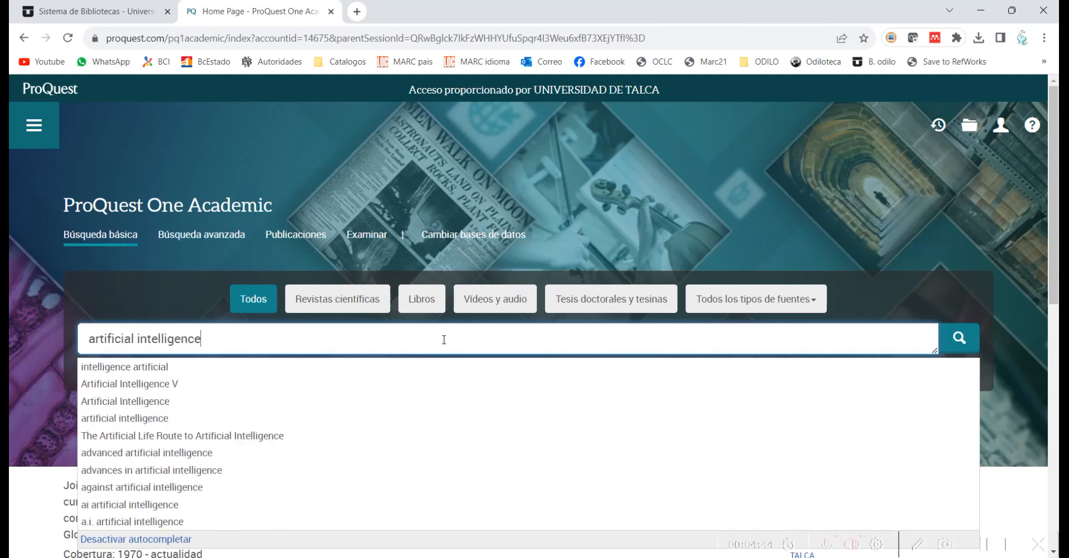
key(Return)
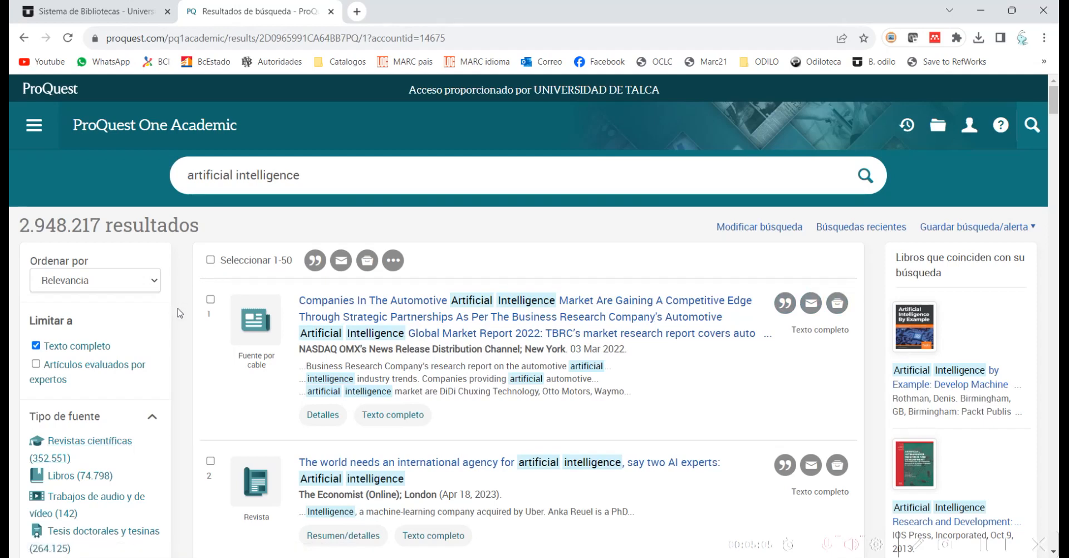
Step: Select results 1, 2 and 3 and bring up all save and export options
click(184, 329)
scroll(186, 329, down, 2)
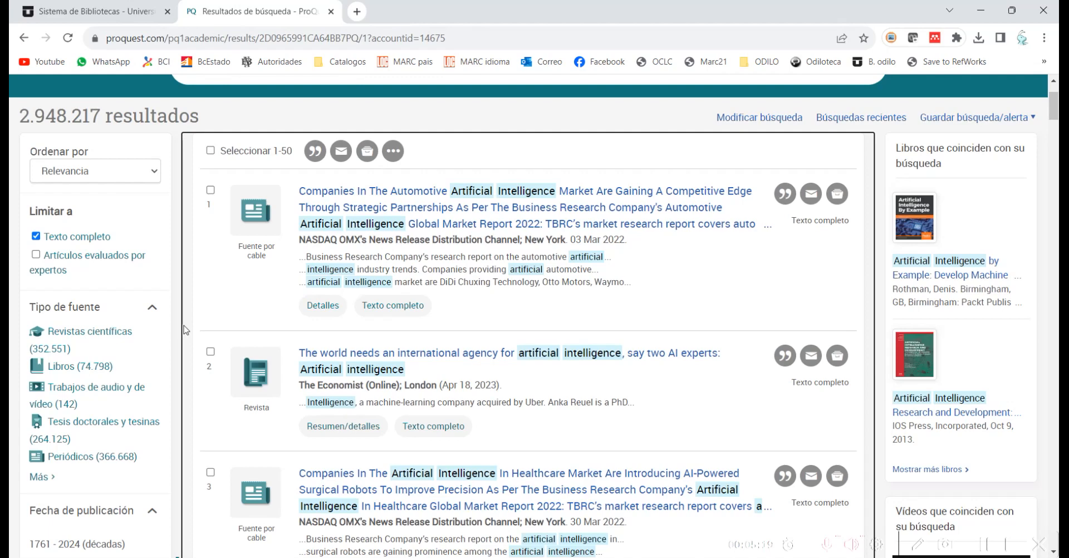
click(210, 191)
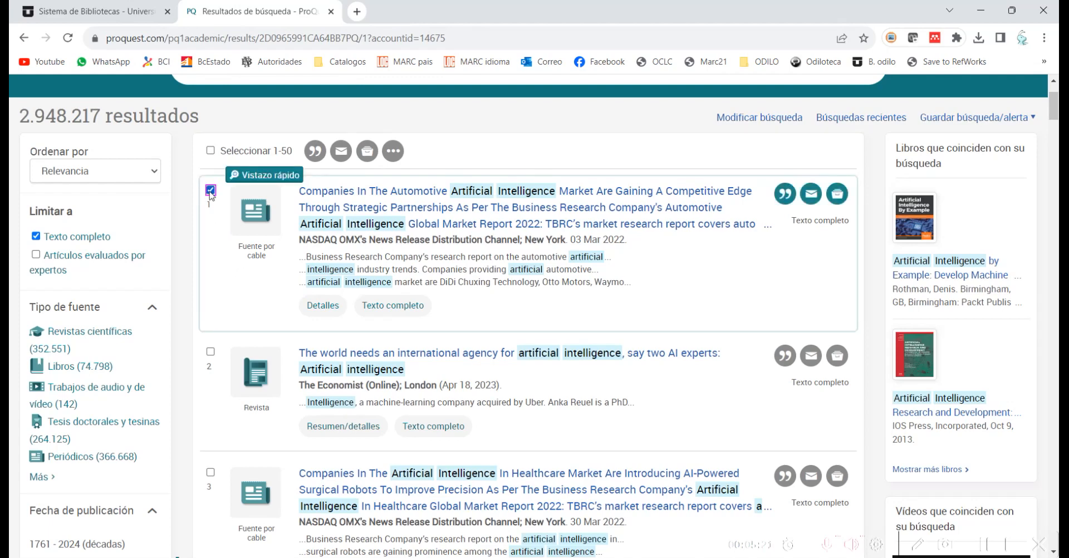
click(210, 352)
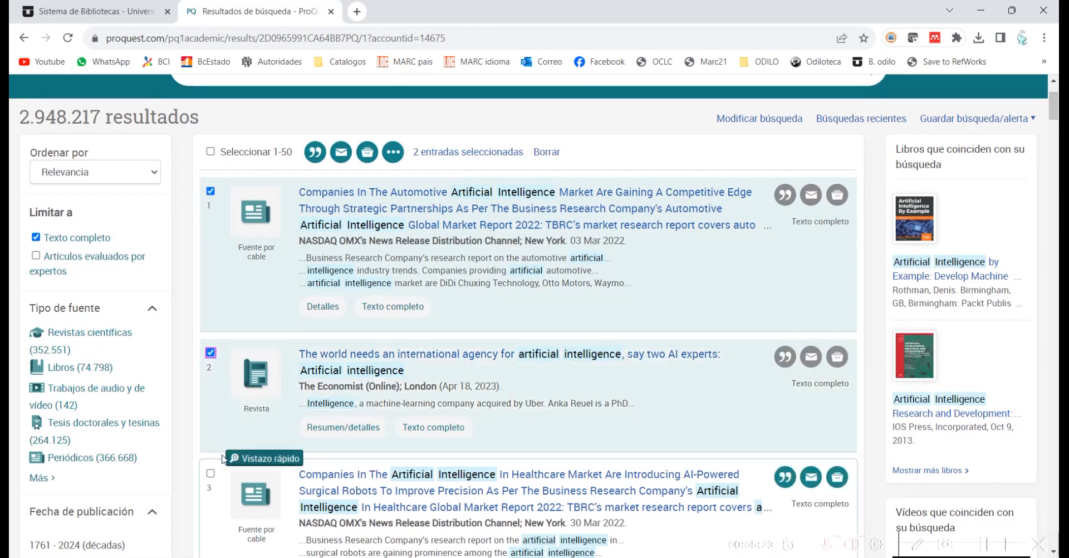
click(210, 473)
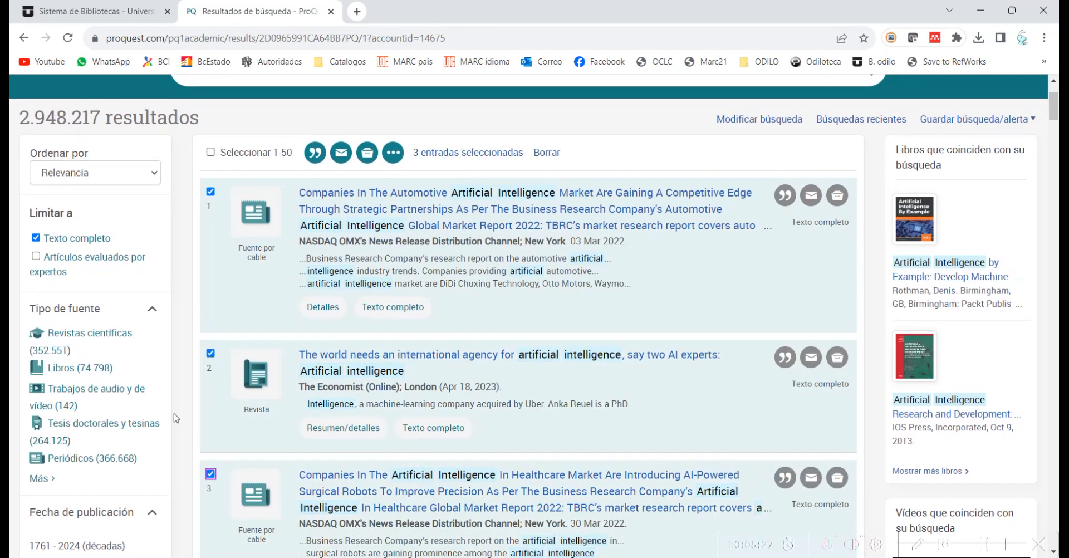
scroll(175, 416, up, 1)
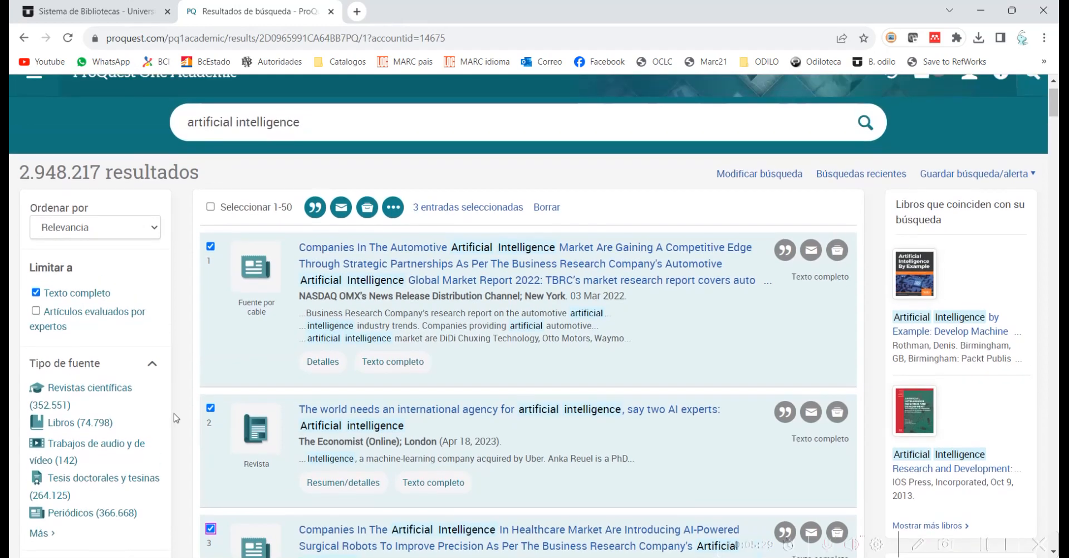
click(393, 208)
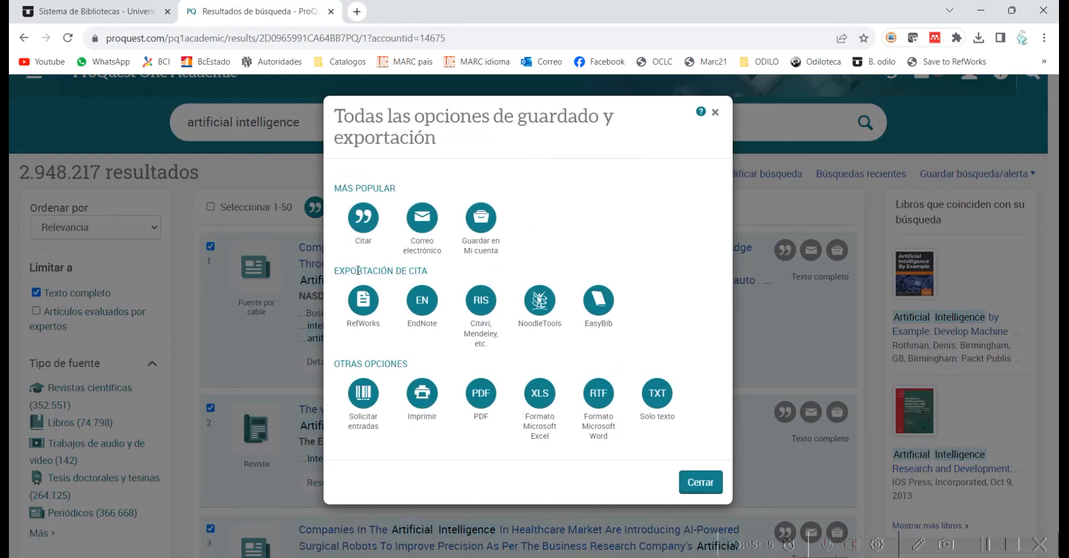
Step: Export the three records as RIS (Citavi, Mendeley) after the reCAPTCHA, then return to Zotero
click(481, 312)
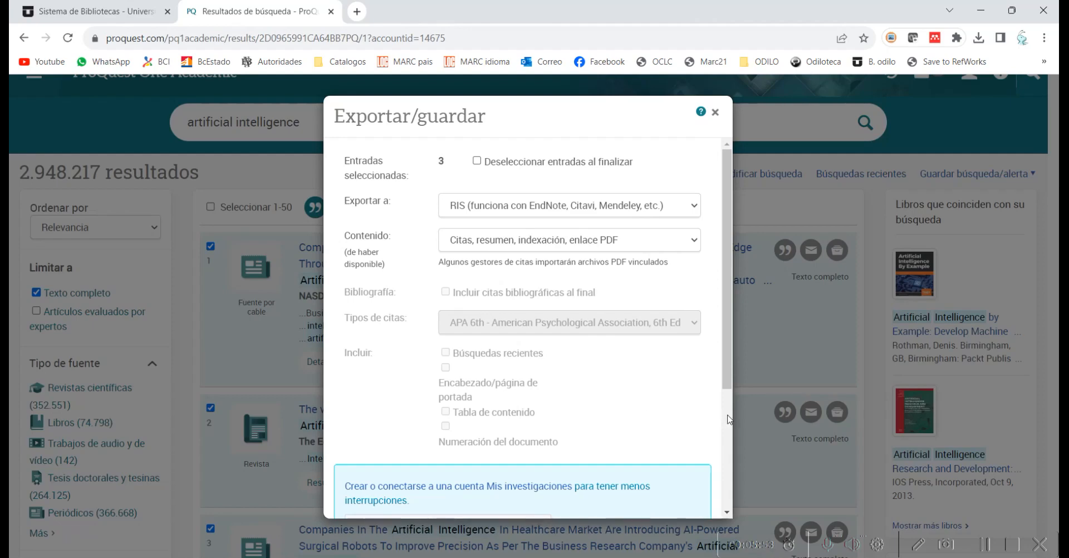
scroll(728, 419, down, 4)
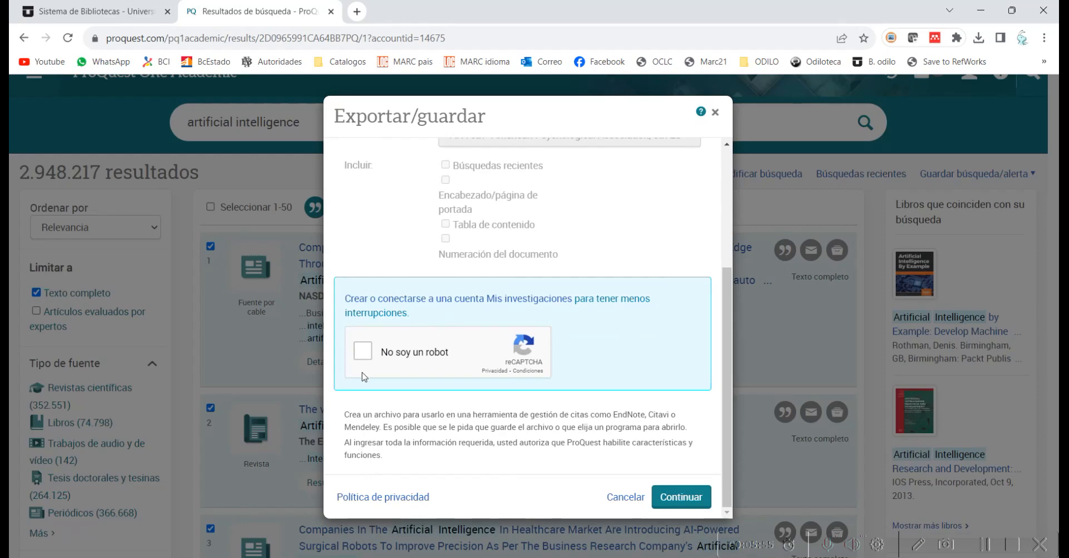
click(364, 351)
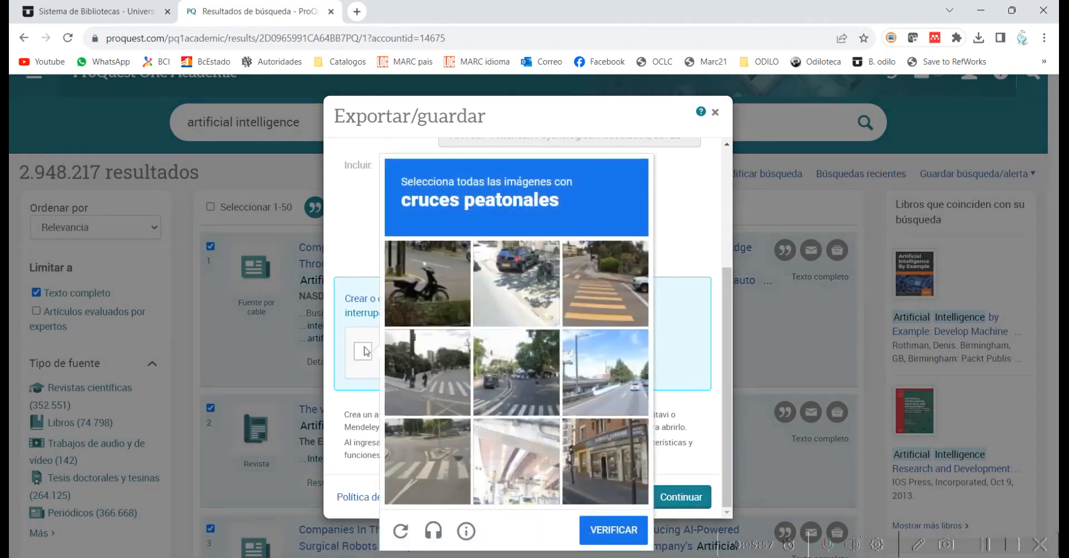
click(604, 272)
click(527, 351)
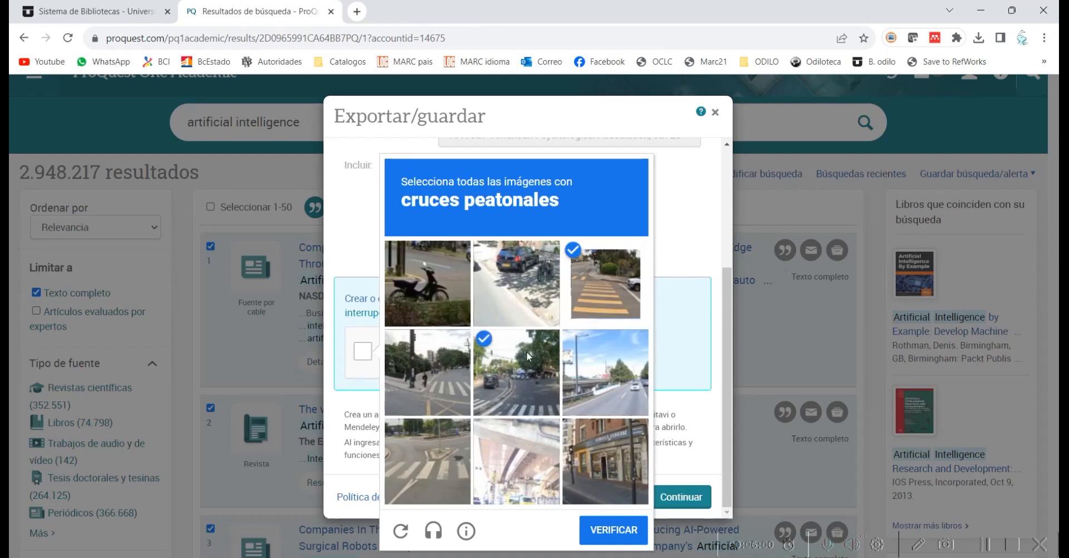
click(429, 373)
click(431, 478)
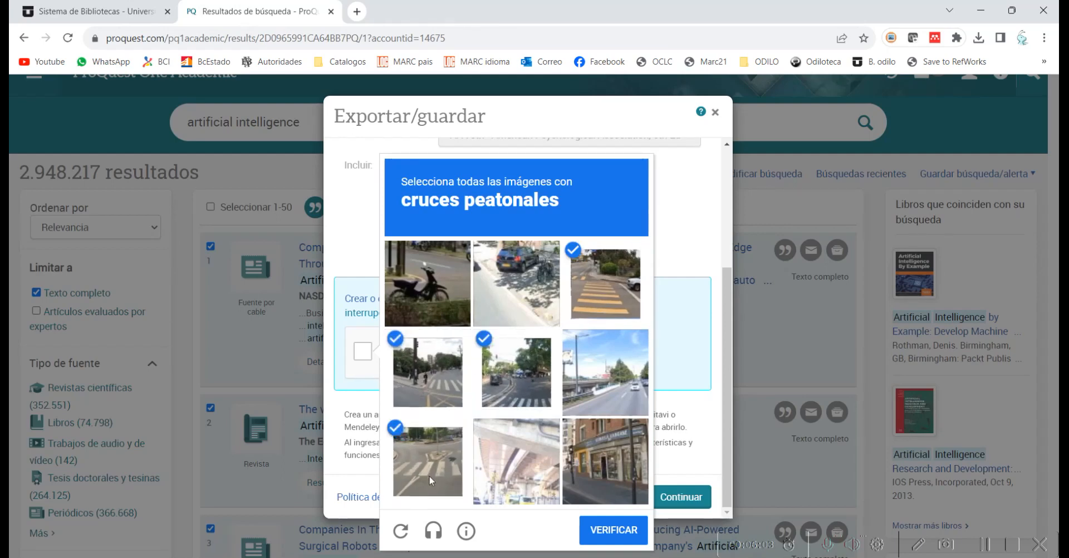
click(614, 536)
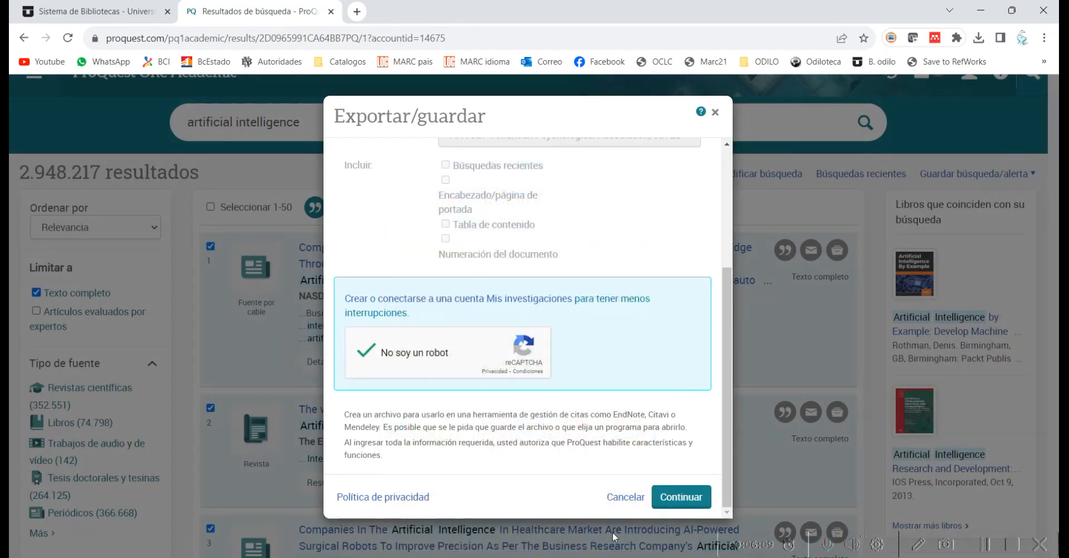
click(682, 497)
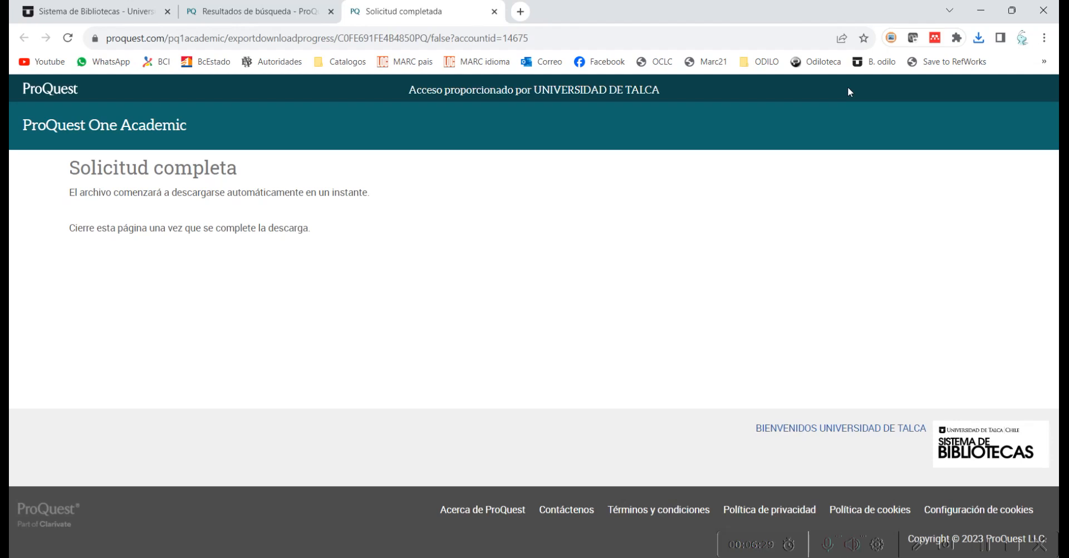
key(alt+Tab)
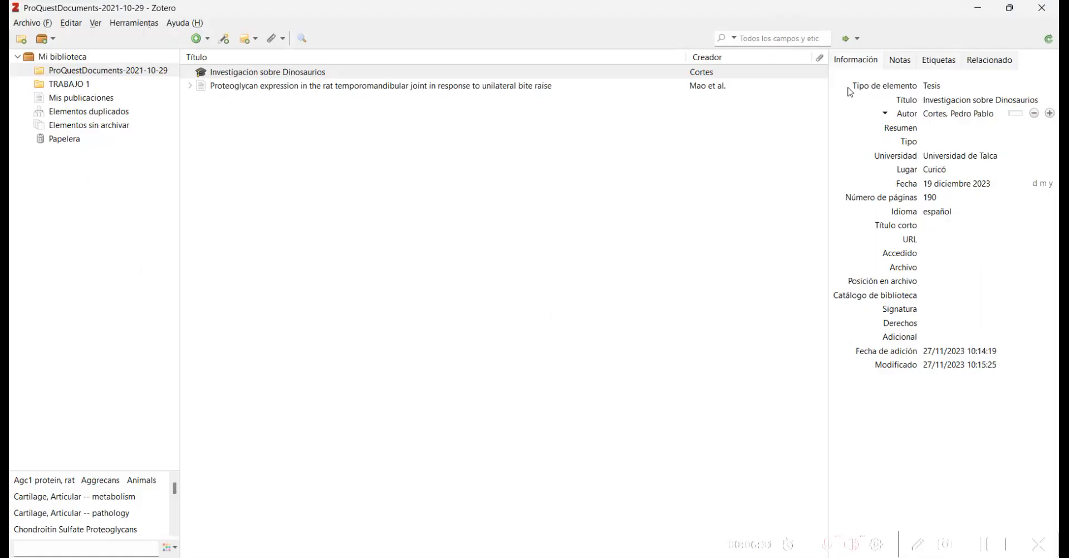
Step: Import ProQuestDocuments-2023-11-27.ris from Downloads into a new collection of the same name
click(48, 24)
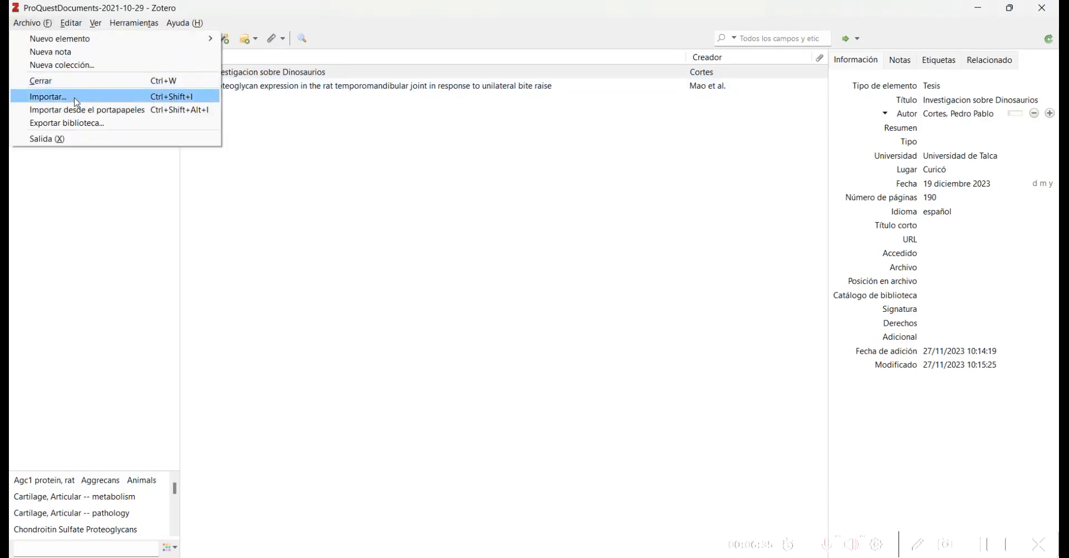
click(114, 98)
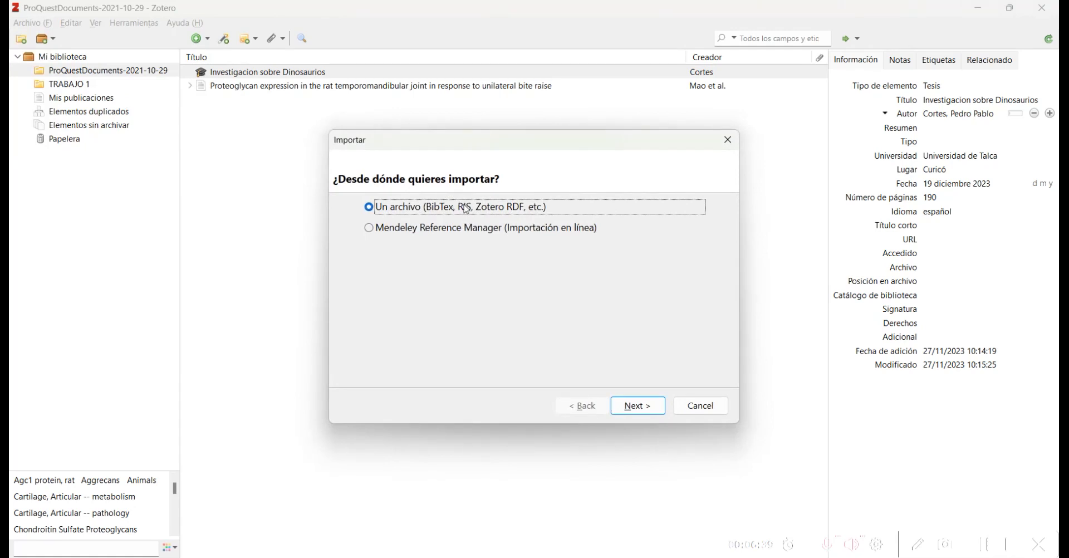
click(645, 407)
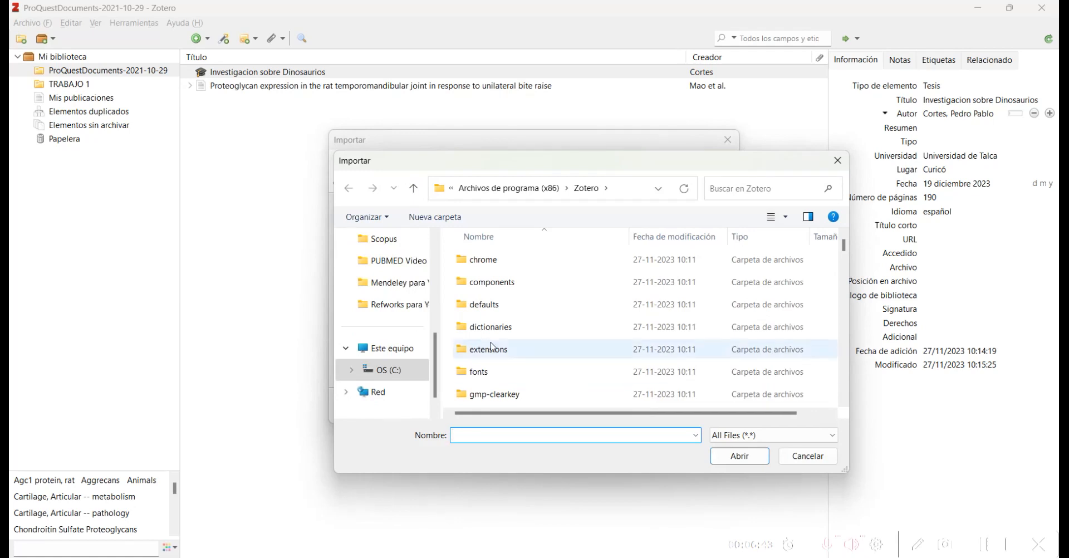
scroll(437, 244, up, 1)
scroll(438, 244, up, 3)
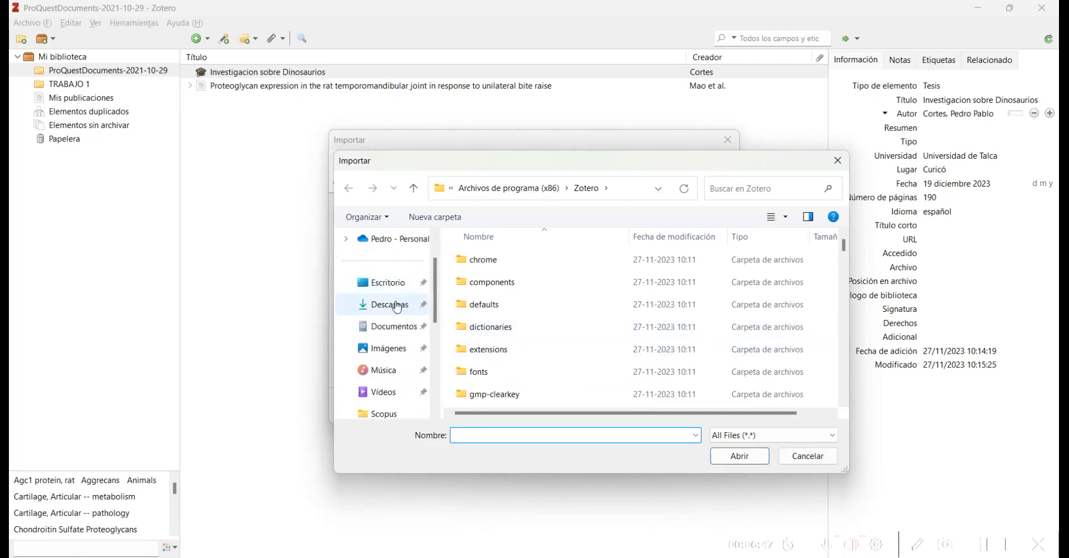
click(397, 306)
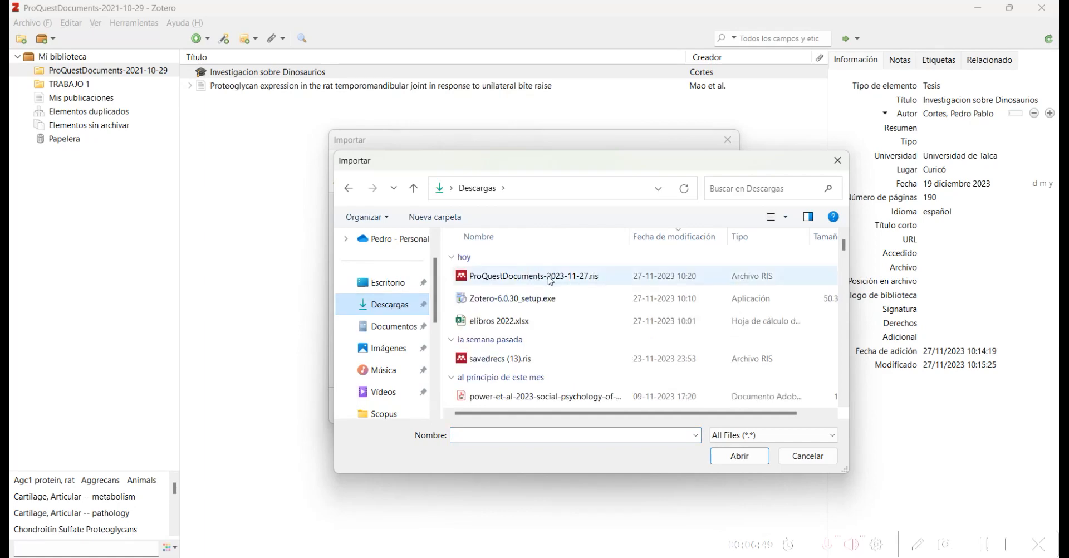
click(550, 279)
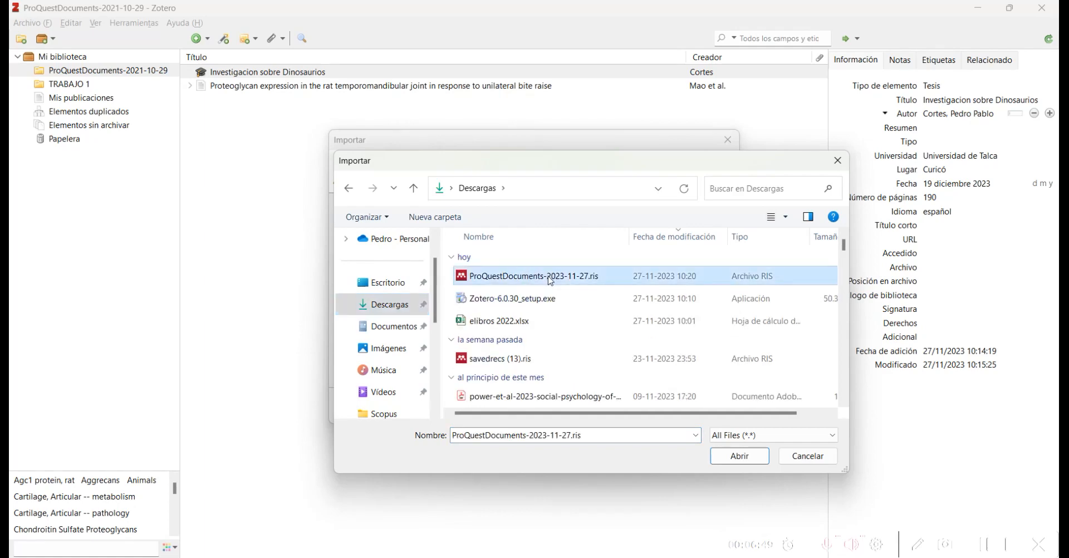
click(737, 456)
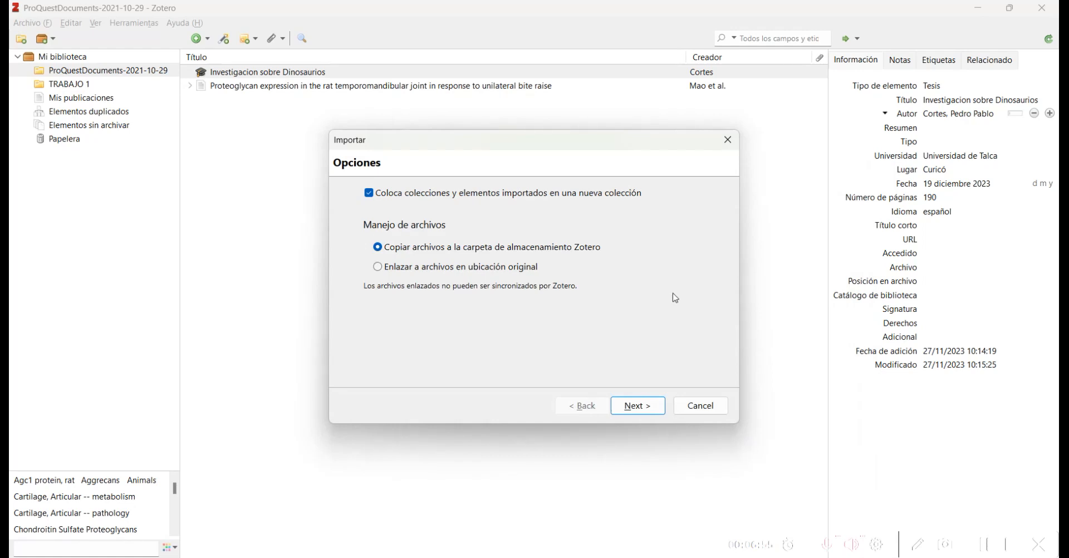
click(639, 406)
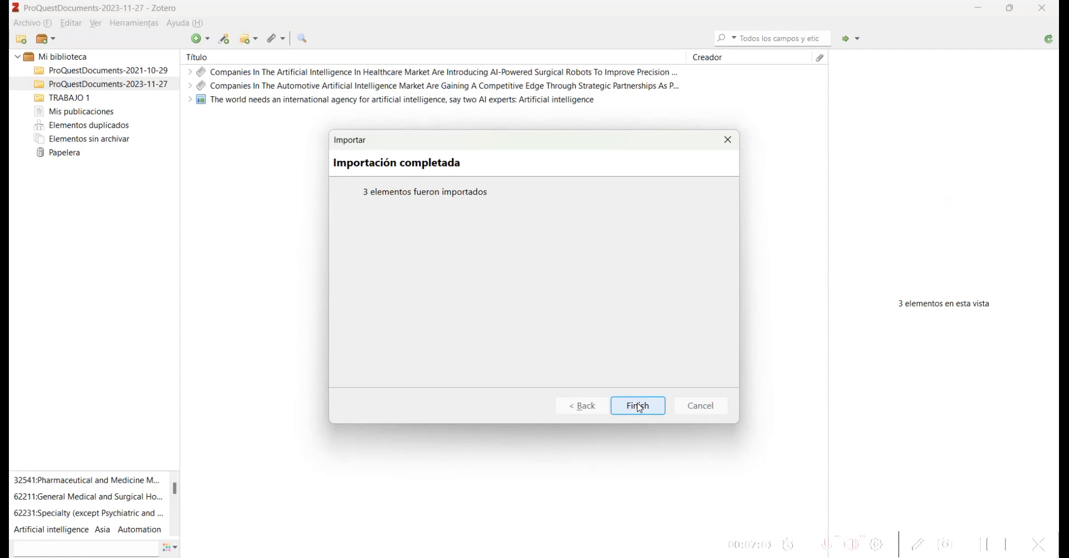
click(638, 406)
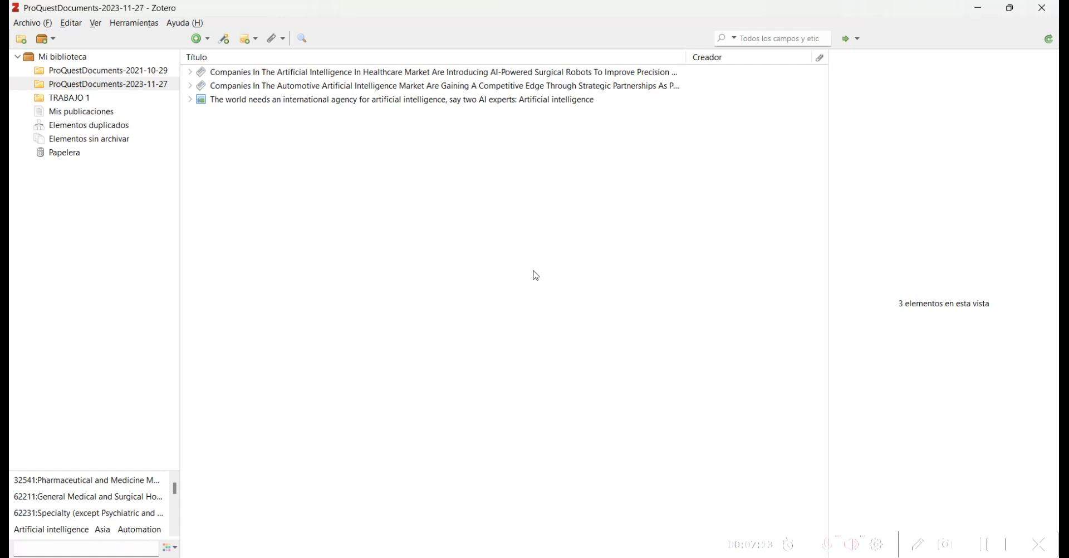
Step: Review the healthcare, automotive and AI agency articles' details, then show all six items in Mi biblioteca
click(229, 76)
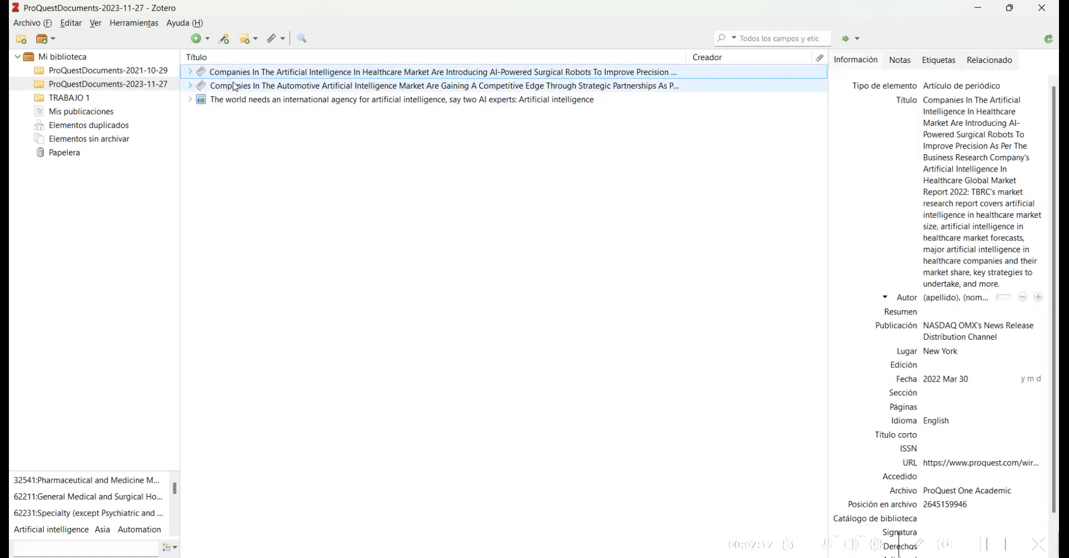
click(236, 86)
click(236, 101)
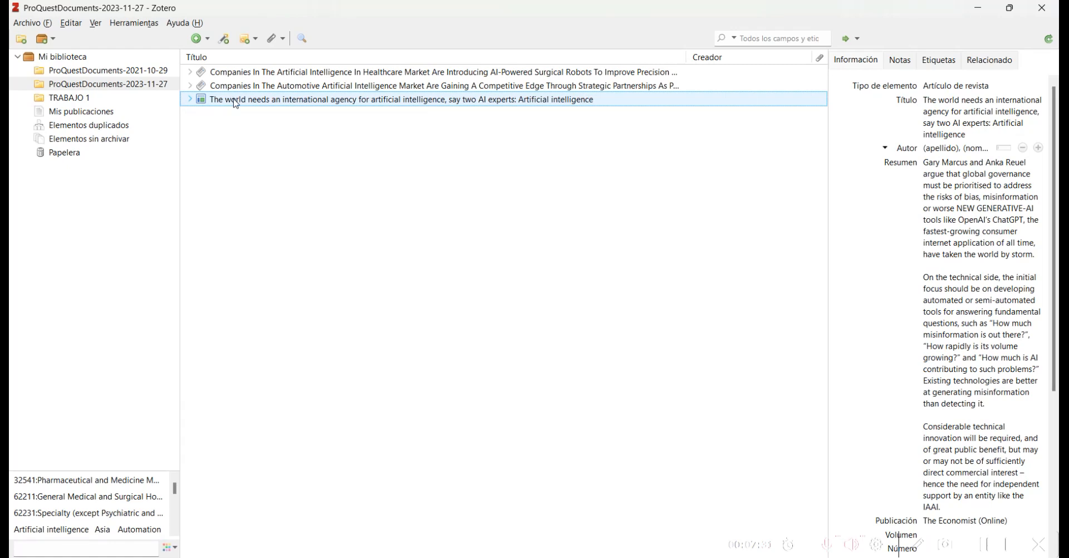
click(63, 56)
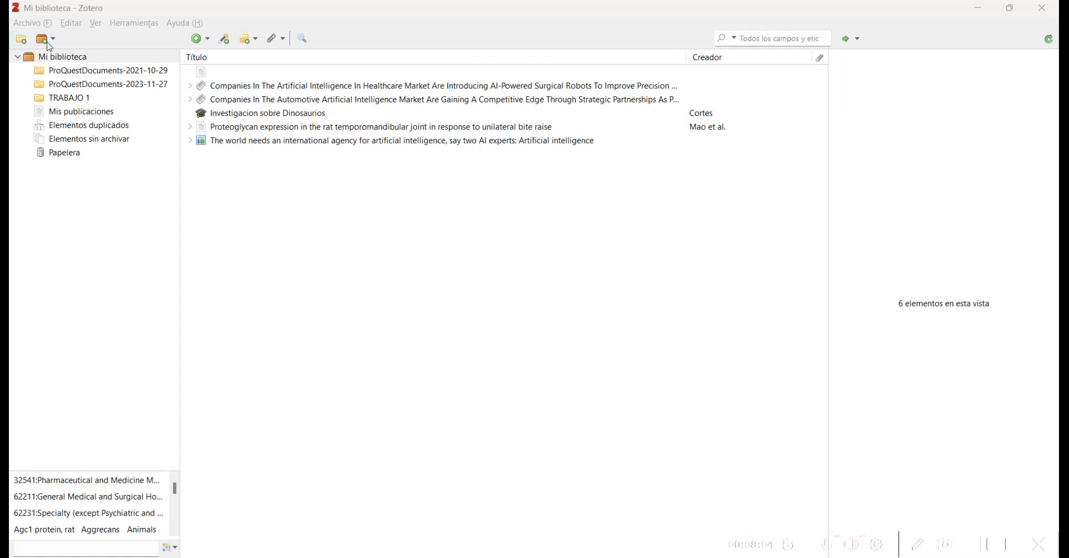
Step: Add an empty collection named 'Inteligencia artificial' under Mi biblioteca
click(22, 40)
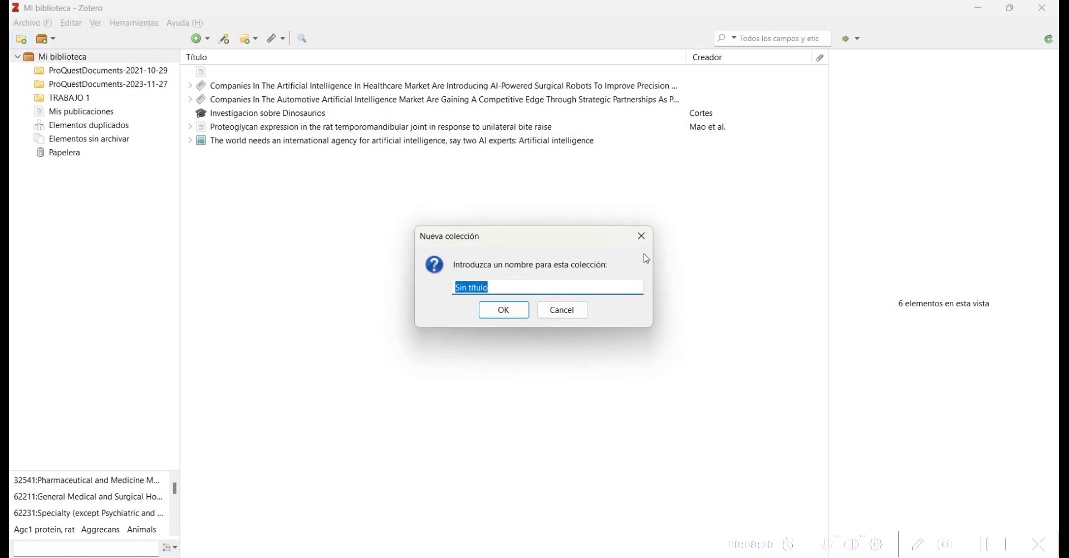
text(Inteligencia artificial)
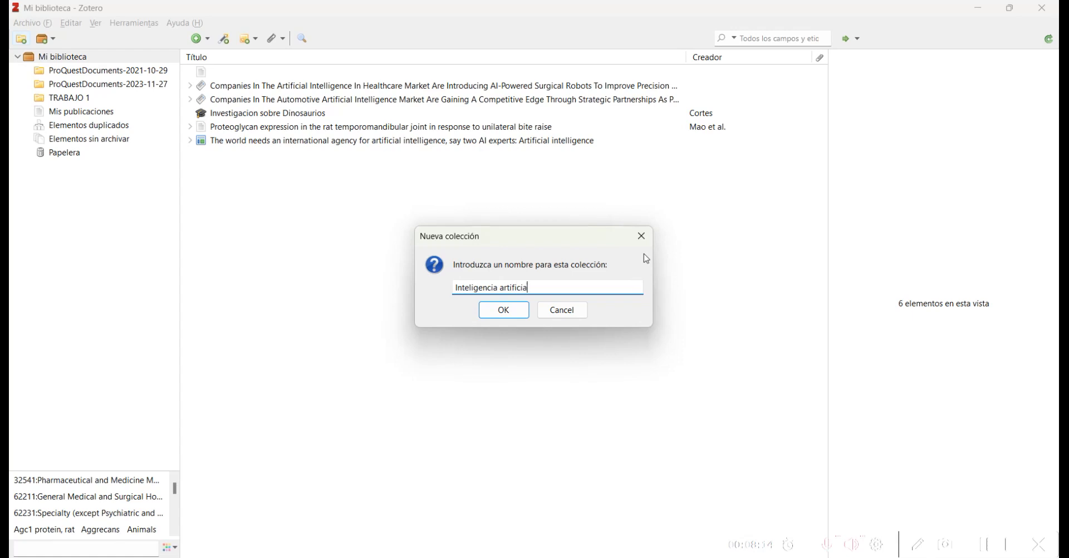
click(504, 310)
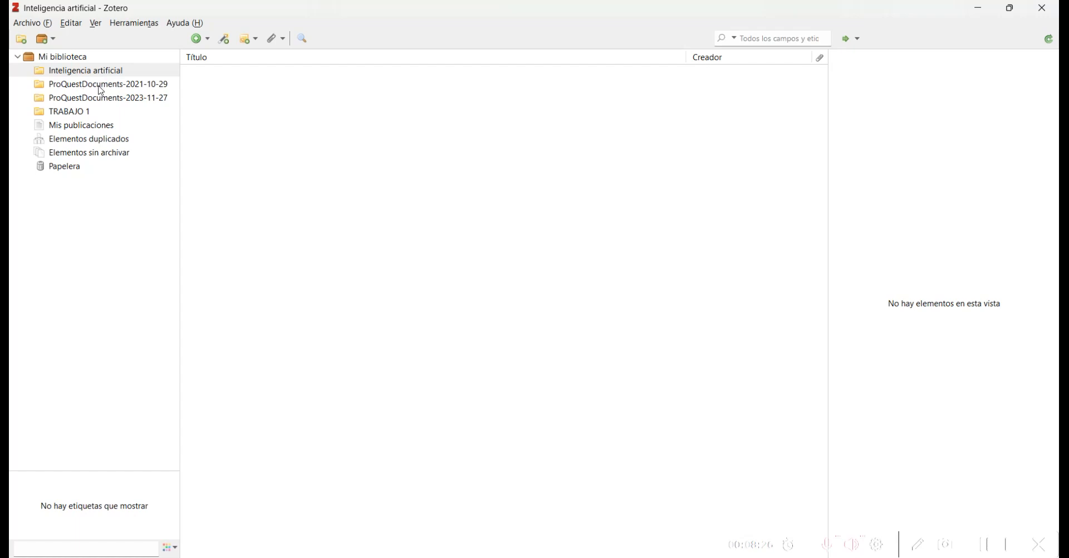
Step: From ProQuestDocuments-2023-11-27, add the healthcare AI article to Inteligencia artificial
click(90, 100)
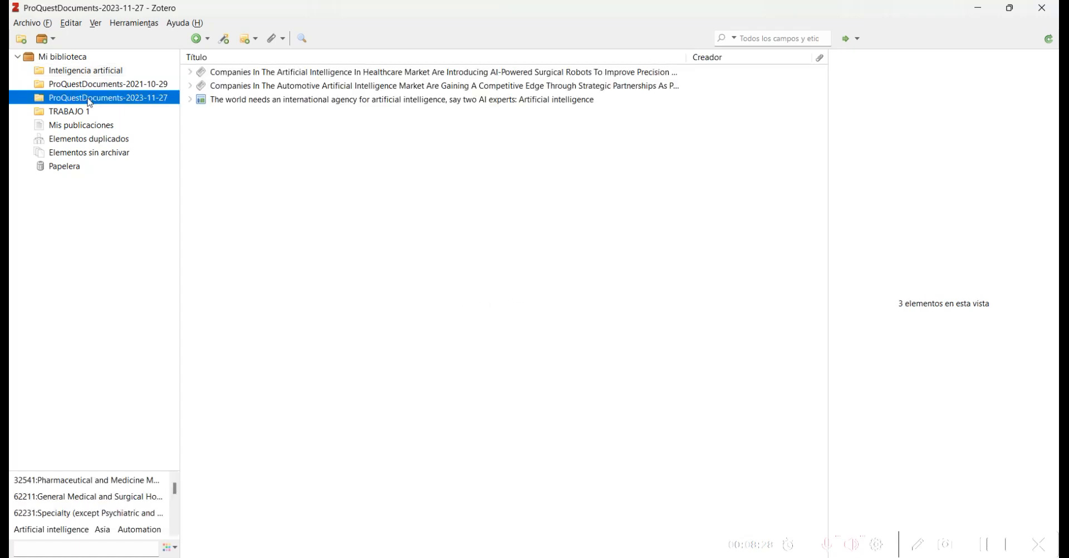
right_click(270, 78)
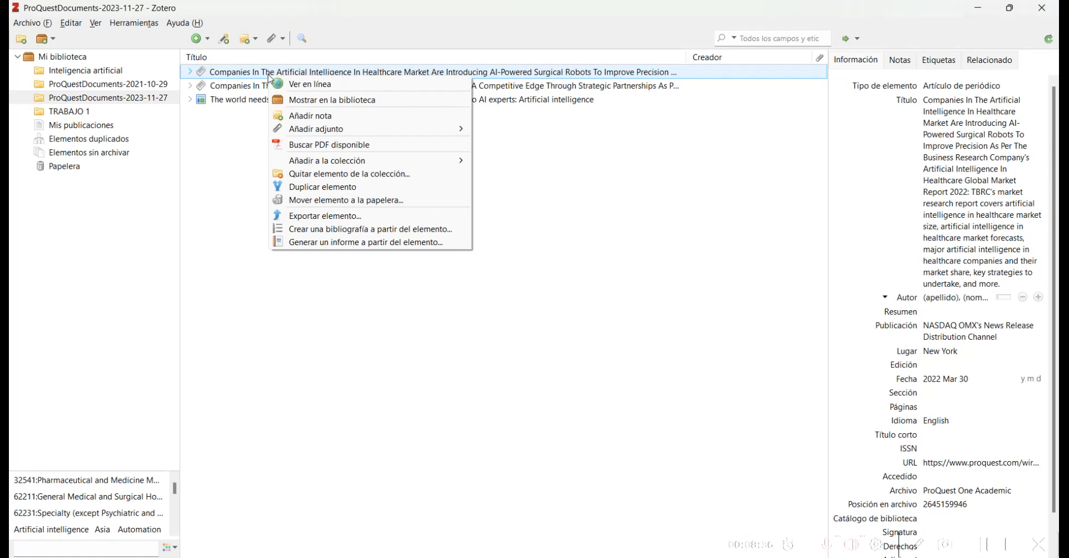
click(228, 87)
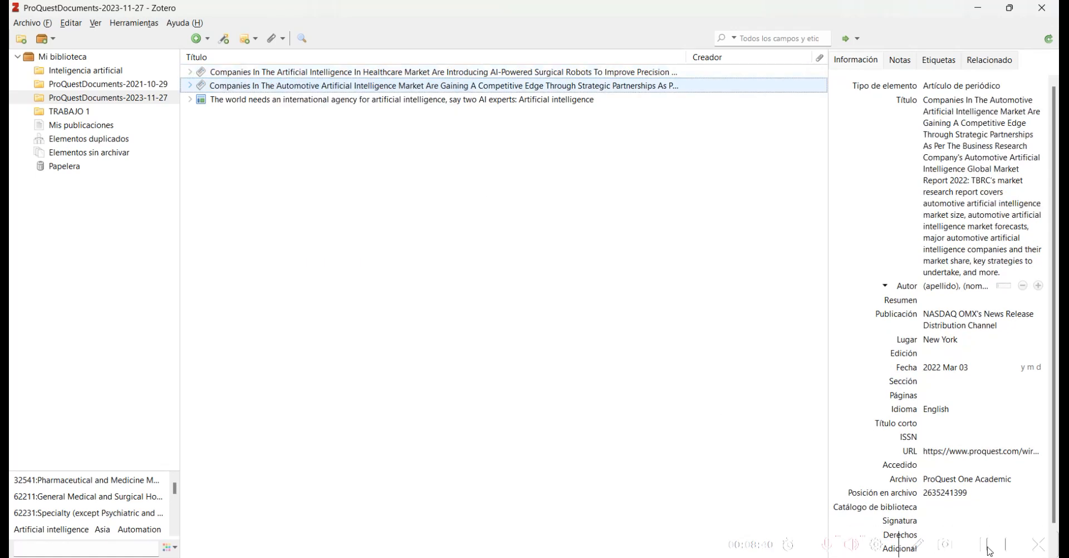
key(Up)
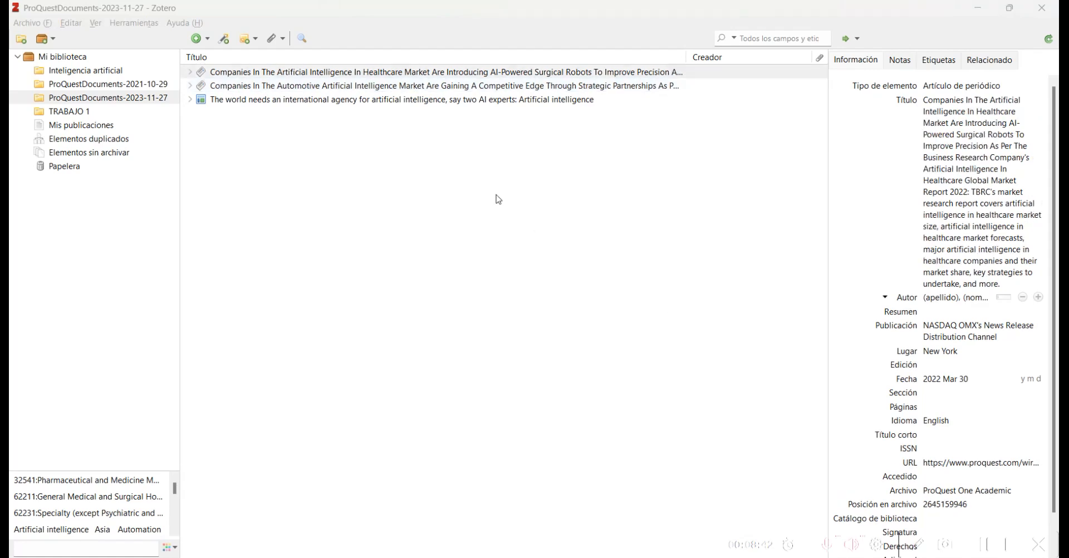
click(238, 76)
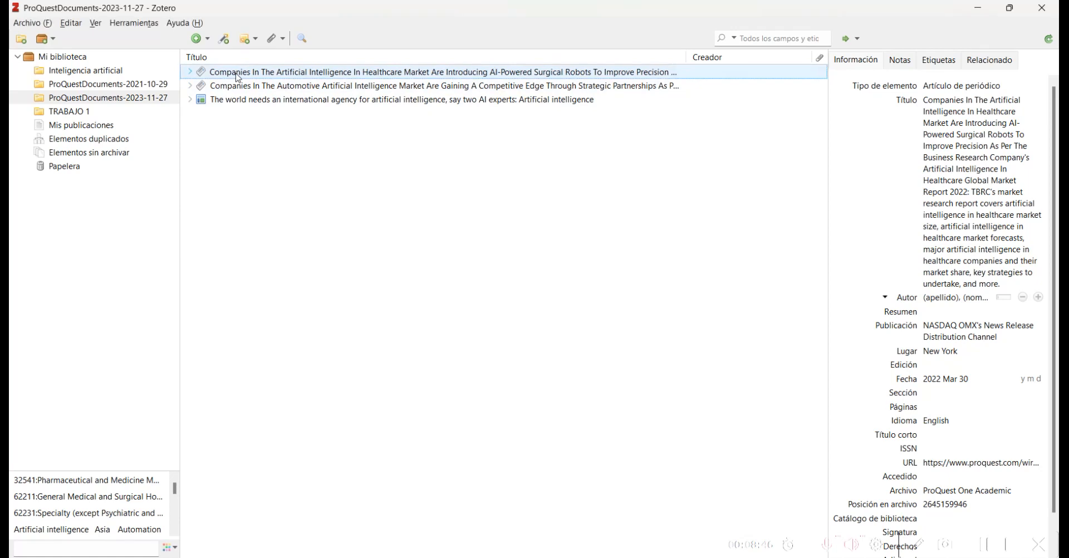
right_click(238, 77)
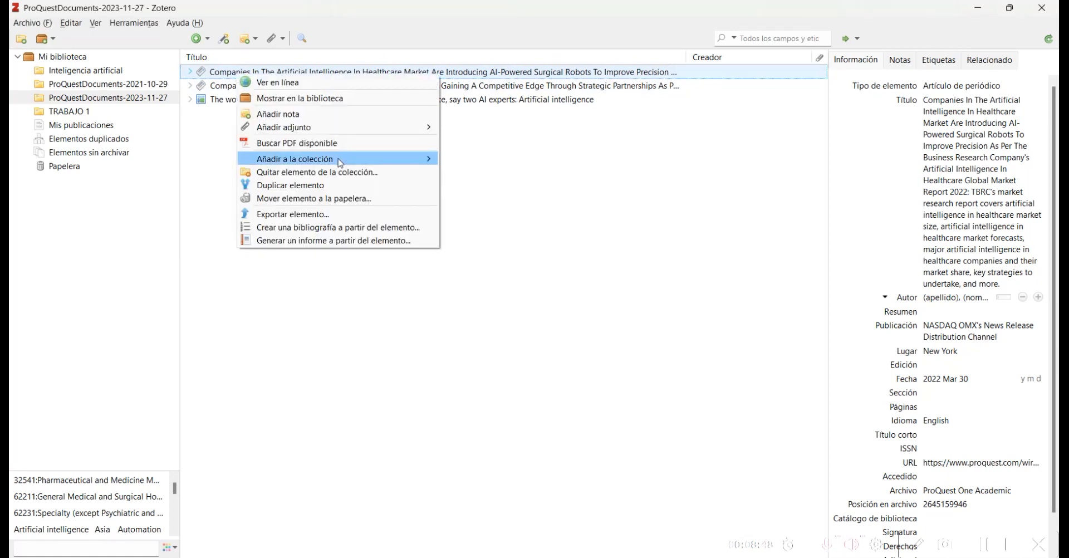
mouse_move(353, 158)
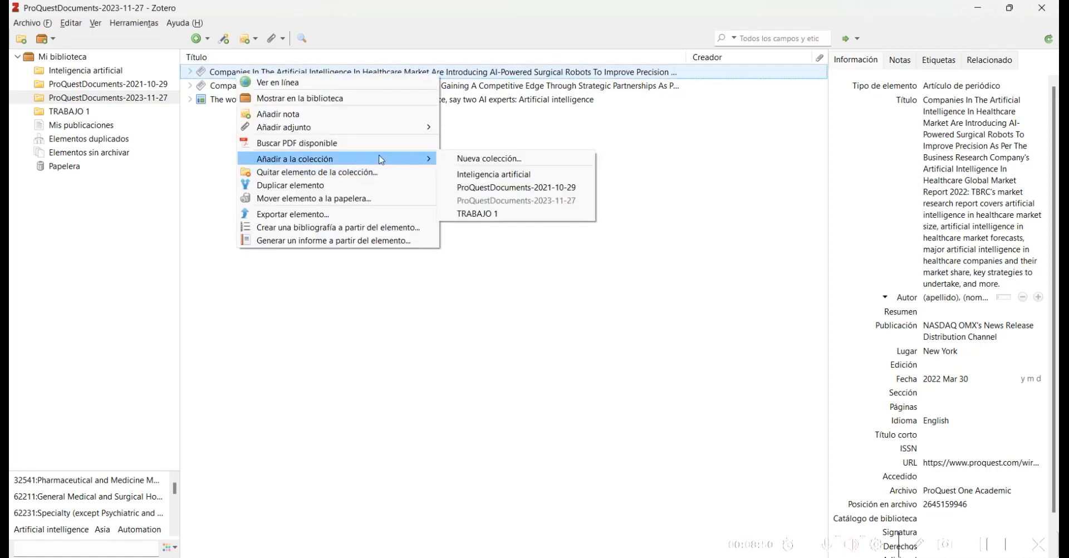
click(489, 174)
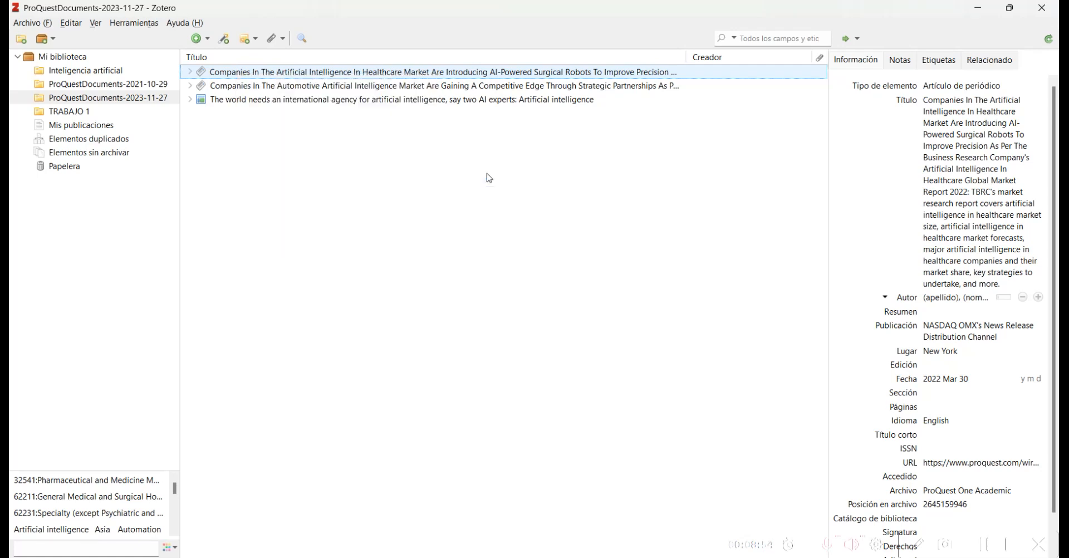
Step: Add the automotive AI article to the Inteligencia artificial collection
click(266, 85)
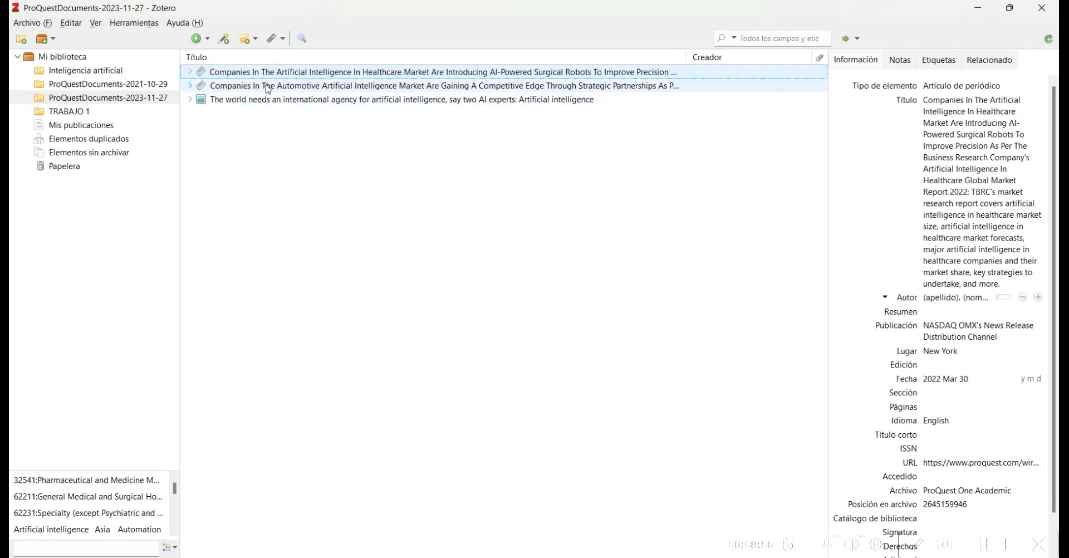
right_click(267, 86)
mouse_move(403, 173)
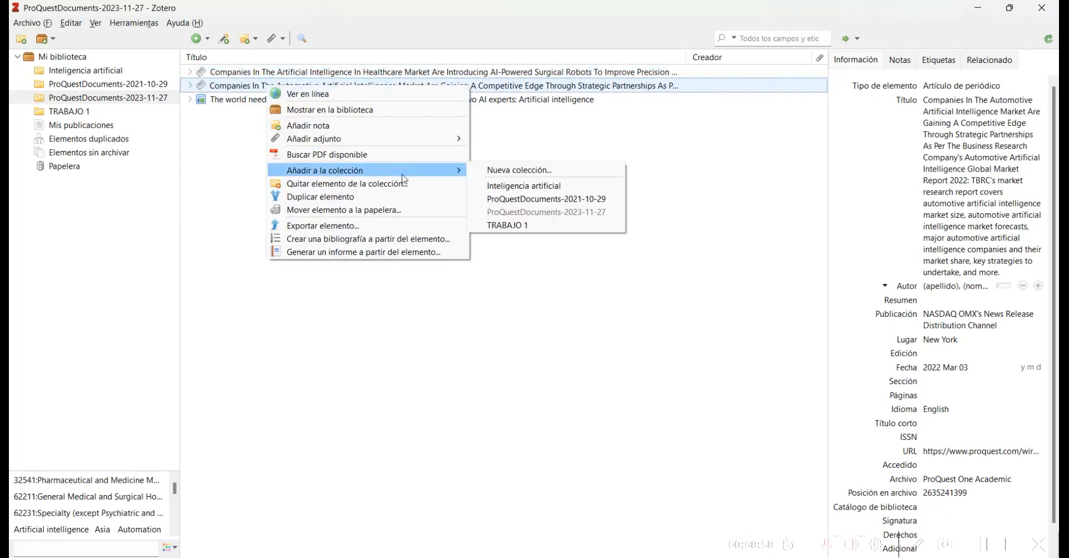
click(519, 191)
Step: Add the AI agency article as well, then view Inteligencia artificial showing its 3 items
click(323, 102)
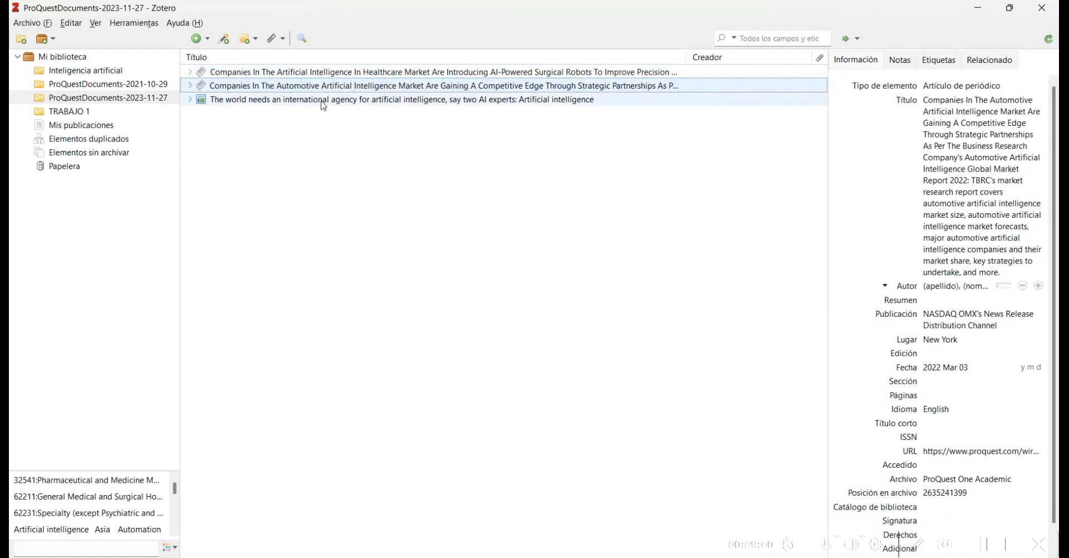
right_click(322, 102)
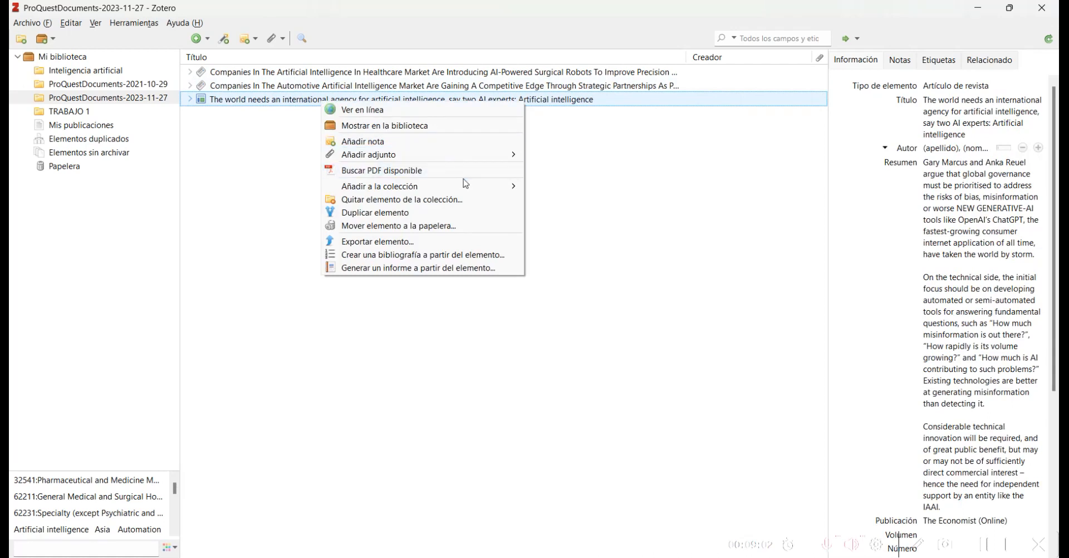
mouse_move(463, 185)
click(560, 202)
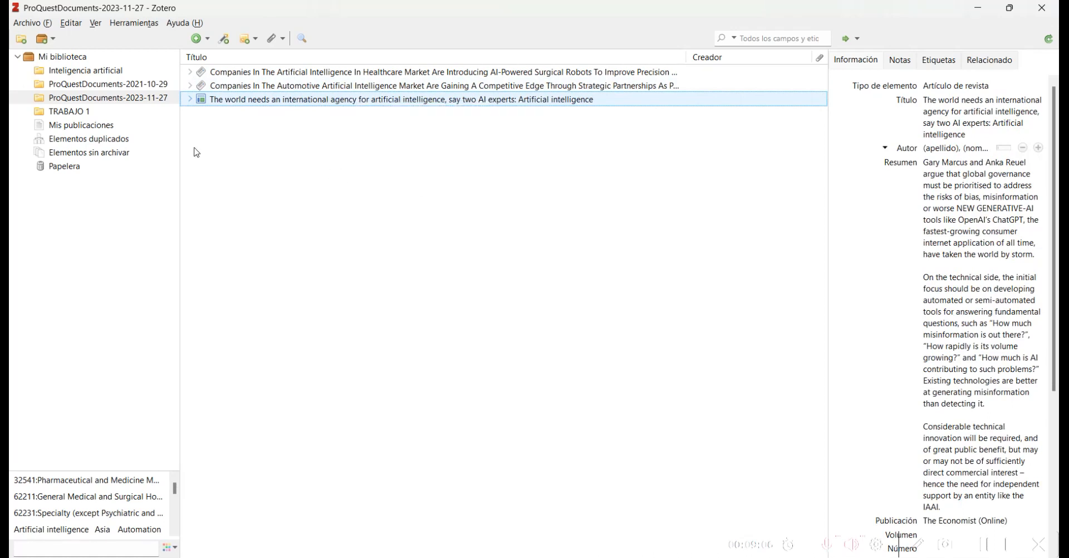
click(96, 71)
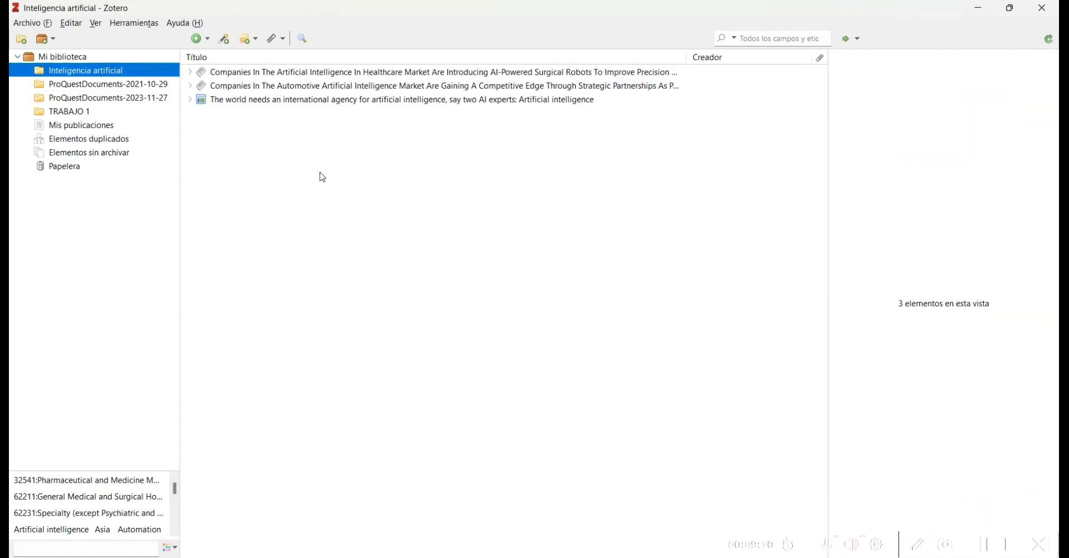
click(989, 545)
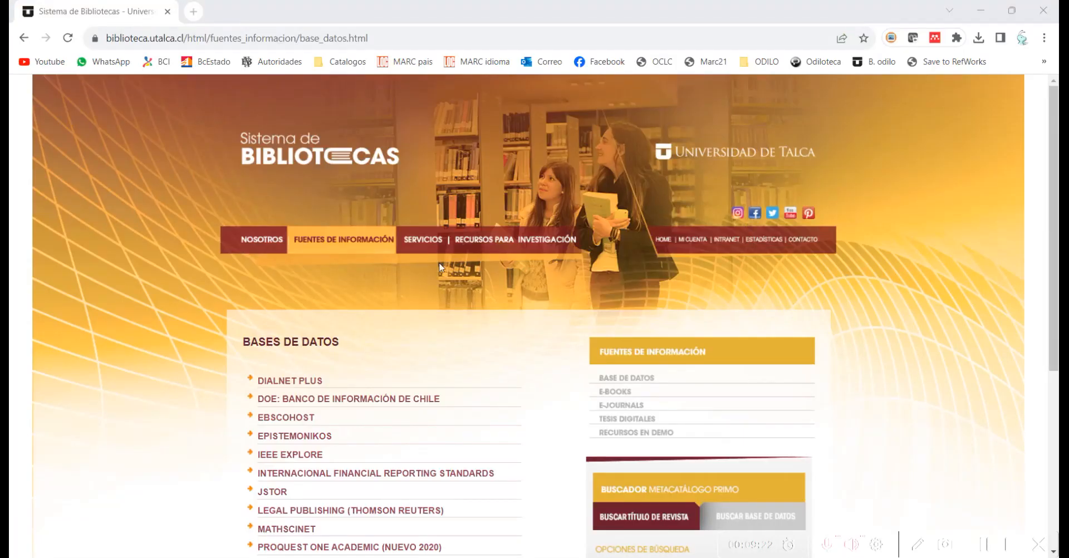
Step: Open Web of Science through the university library's remote access link
scroll(70, 351, down, 5)
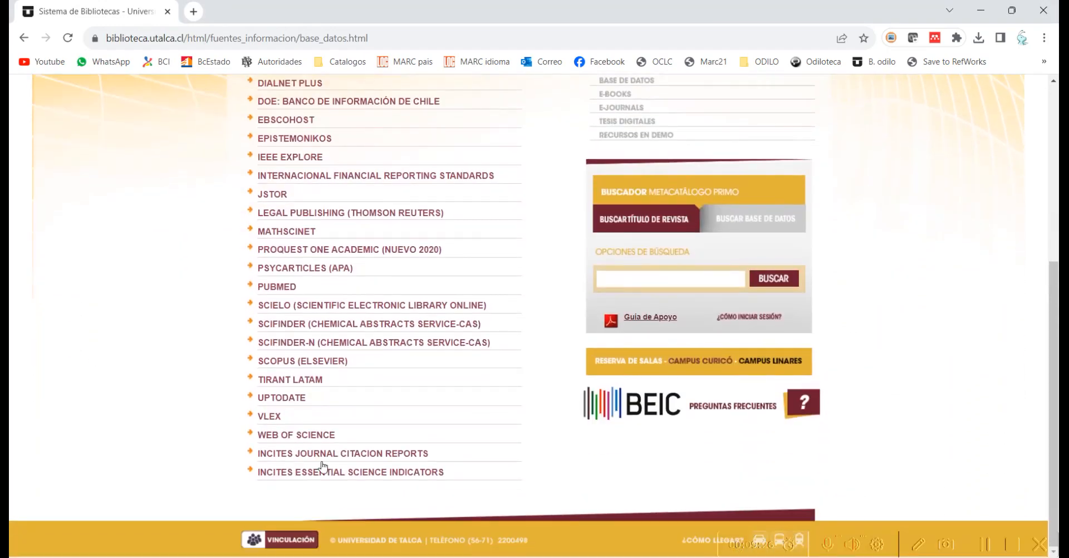
click(282, 444)
scroll(284, 434, down, 3)
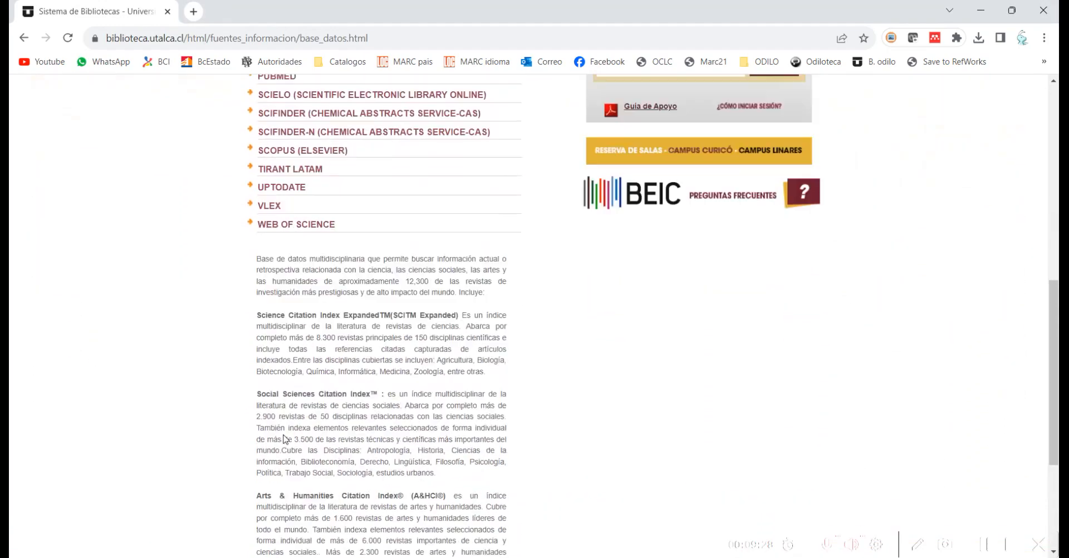
scroll(67, 307, down, 3)
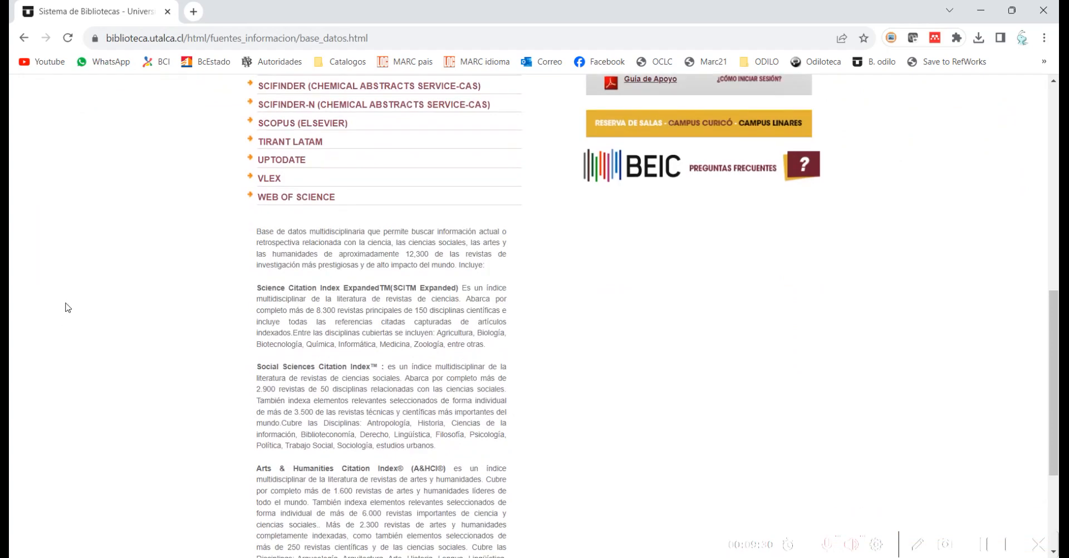
scroll(67, 307, down, 2)
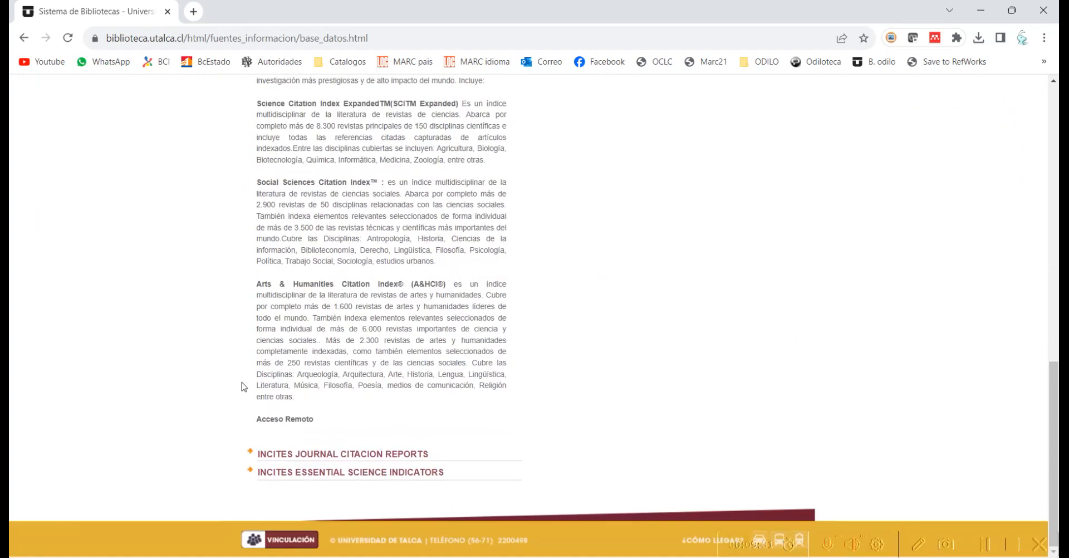
click(293, 419)
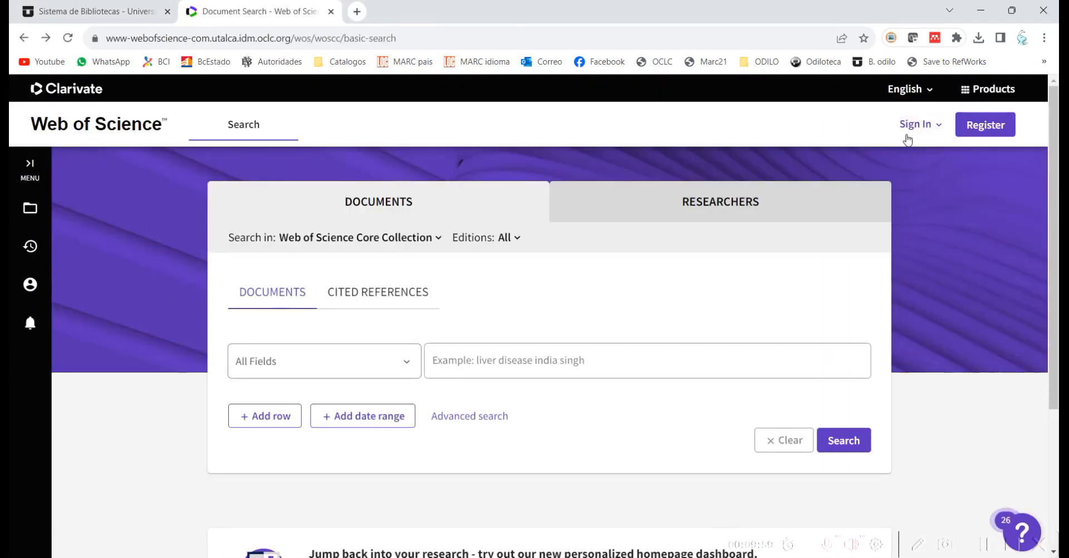
Step: Sign in to Web of Science with the personal account to reach Document Search
click(910, 126)
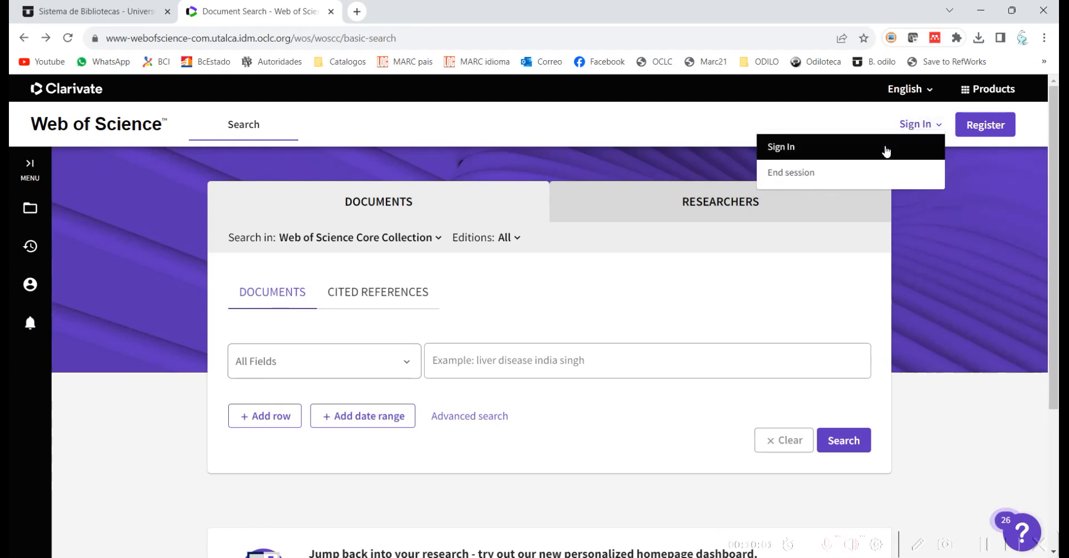
click(885, 148)
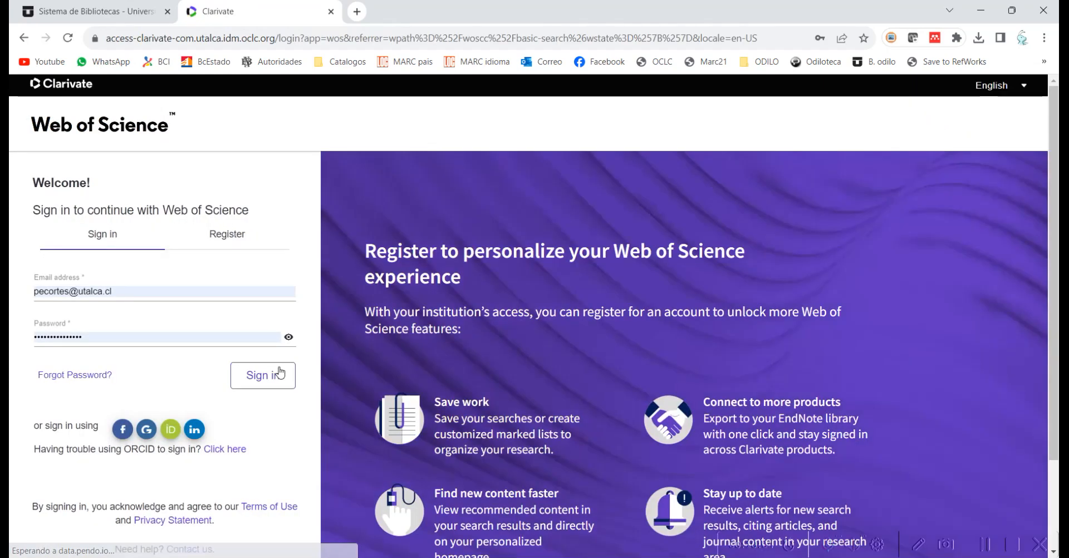
click(255, 386)
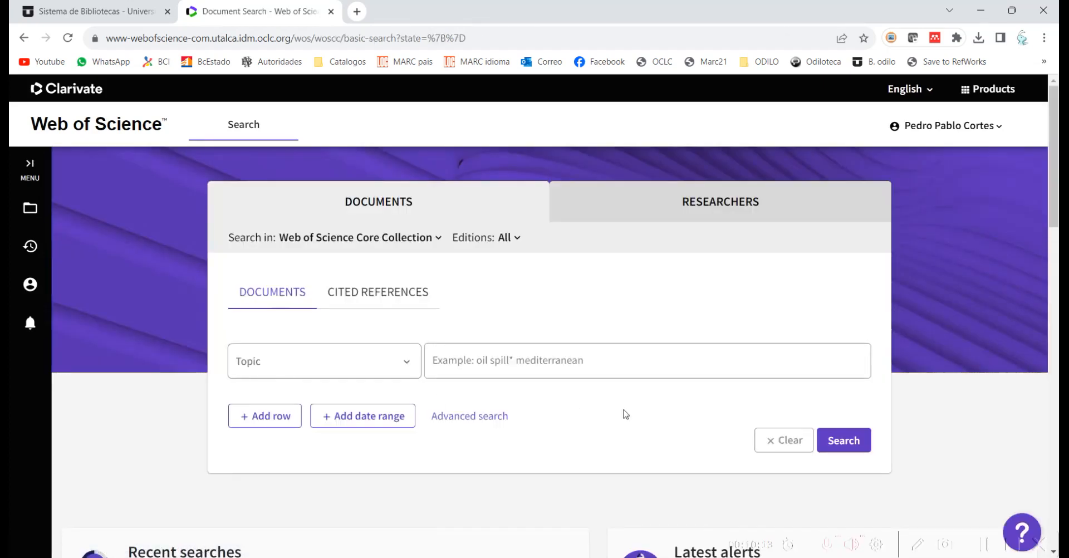
Step: Dismiss the guide popup and run a Topic search for 'global warming'
click(1018, 426)
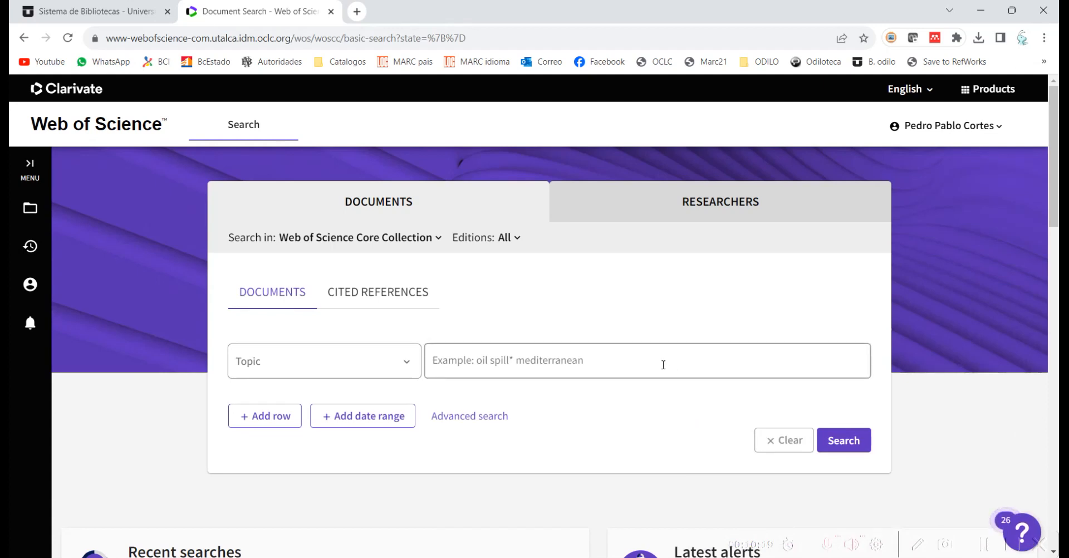
click(663, 365)
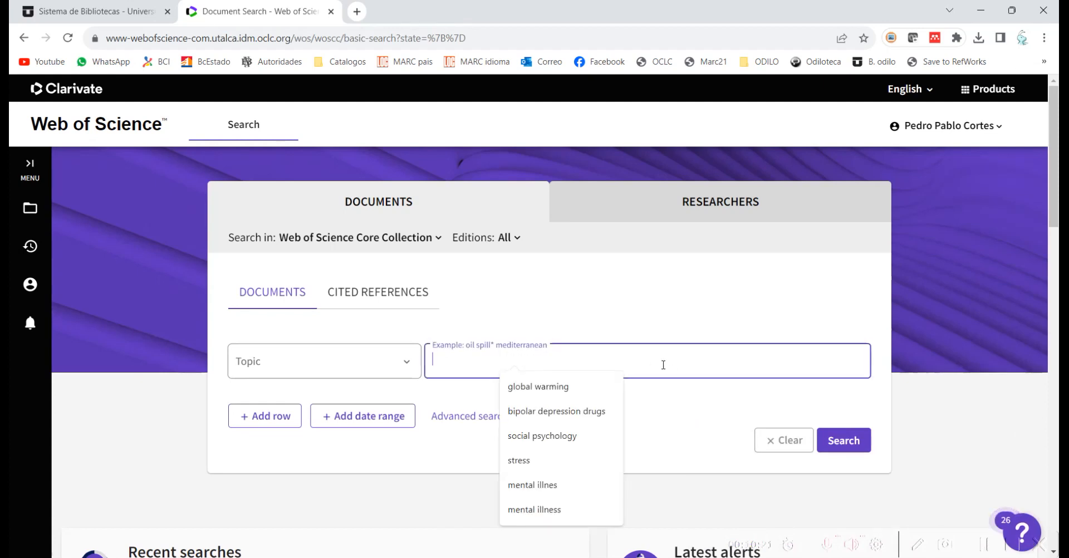
click(587, 387)
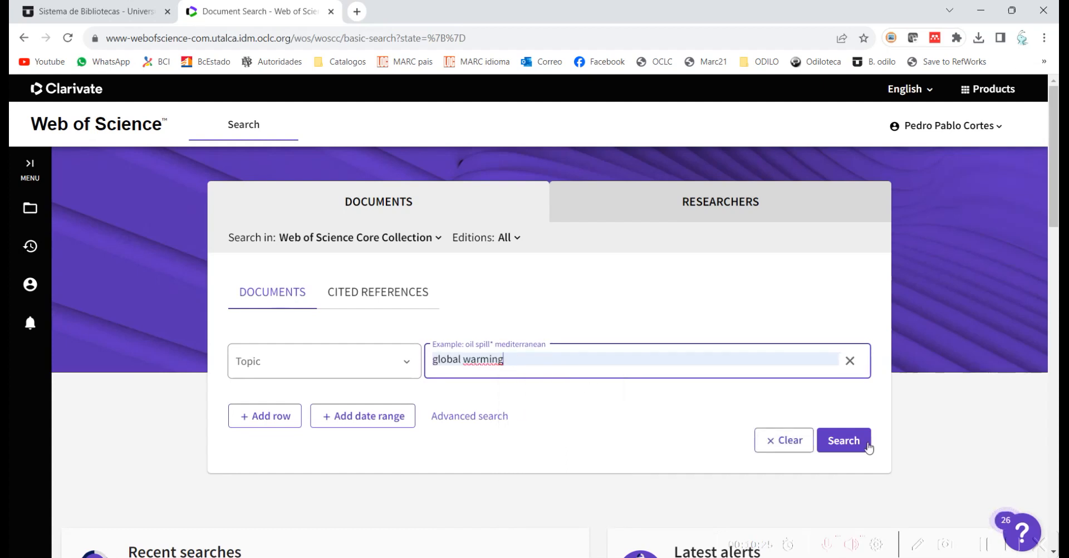
click(850, 444)
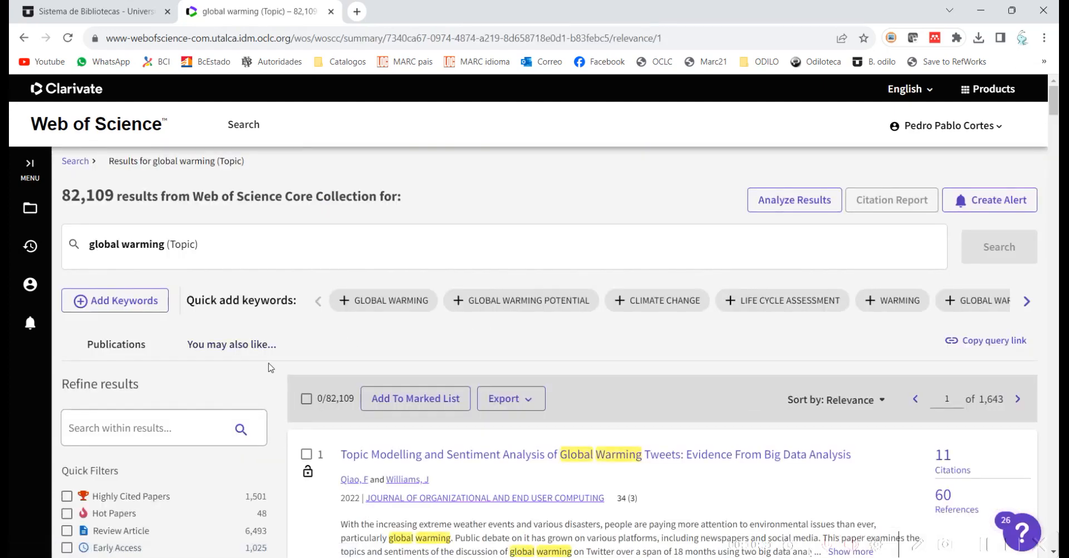
Step: Mark the first three of the 82,109 results for export
scroll(271, 368, down, 4)
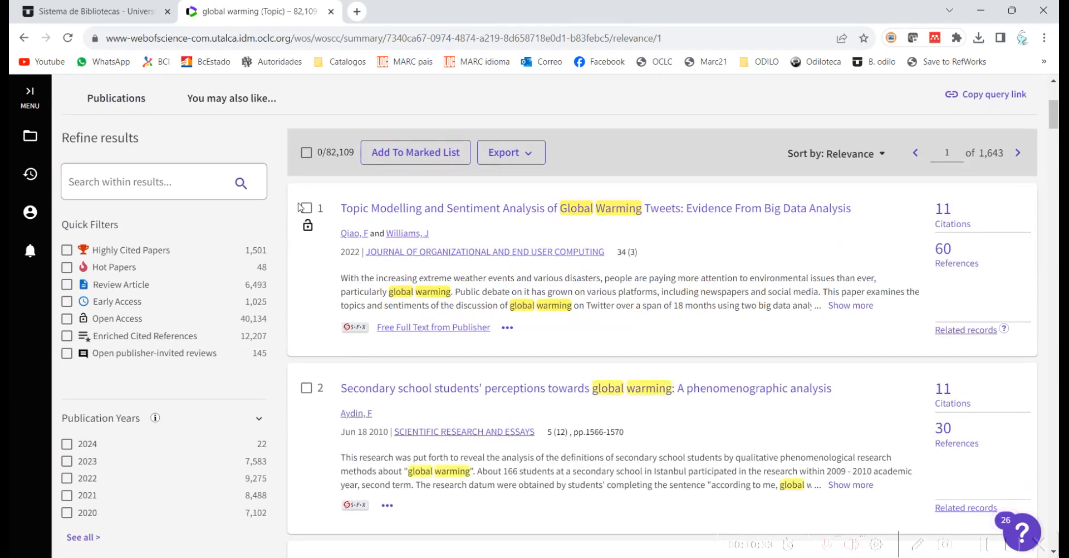
click(306, 207)
click(306, 387)
scroll(309, 388, down, 3)
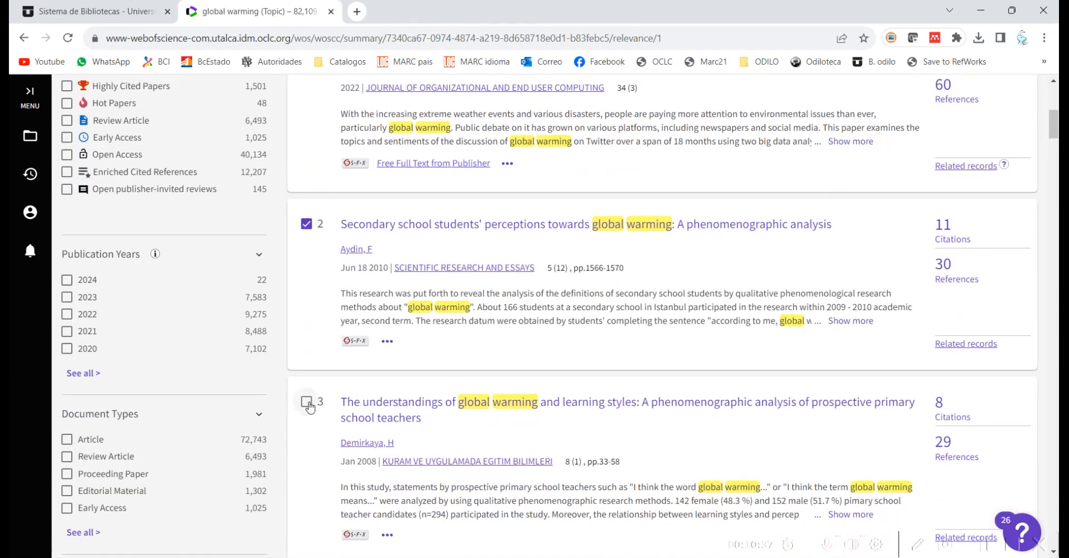
click(306, 401)
scroll(281, 305, up, 3)
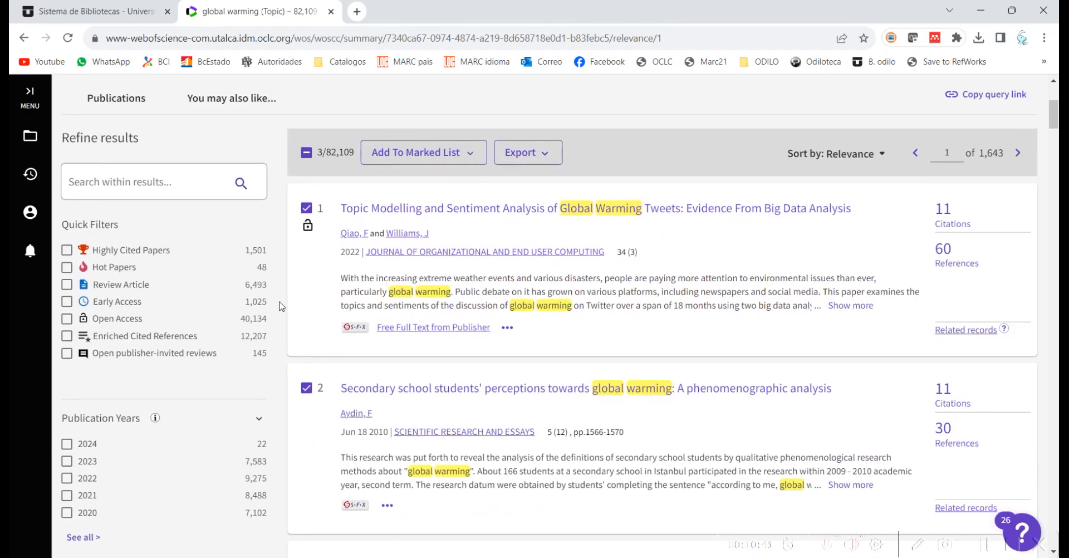
scroll(281, 305, down, 2)
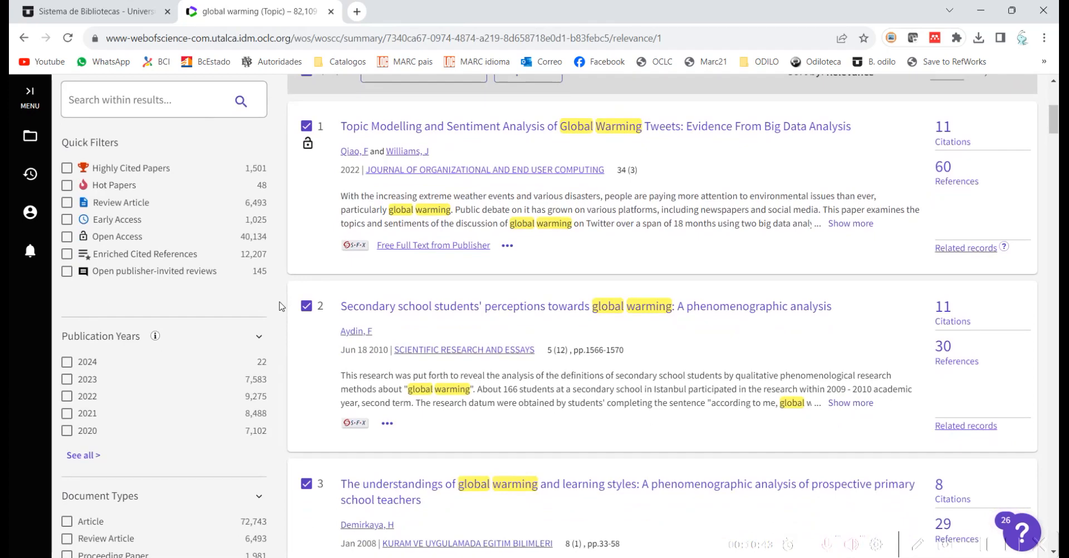
scroll(281, 306, up, 2)
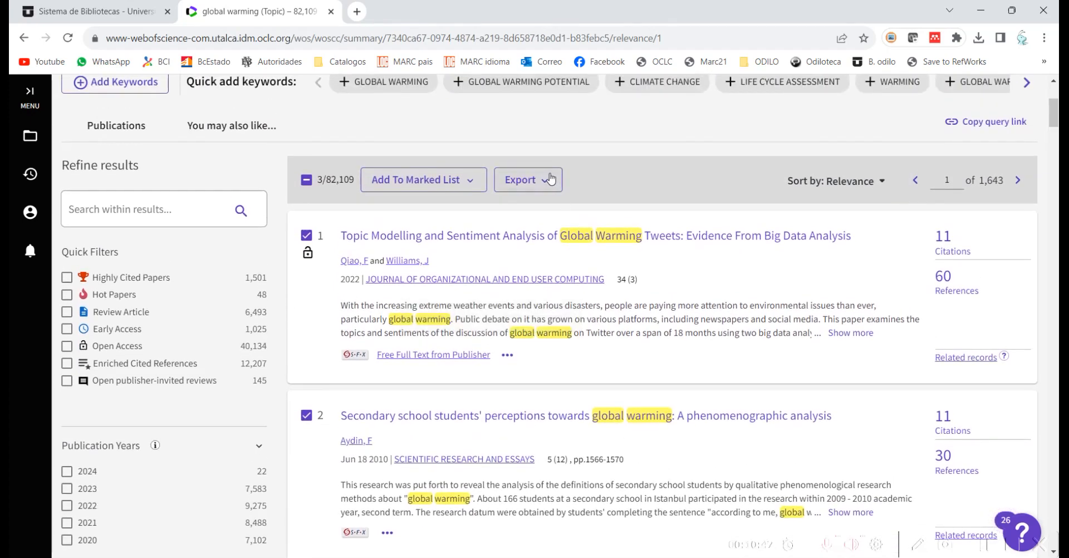
Step: Export the three marked records as RIS, downloading savedrecs (14).ris, and return to Zotero
click(551, 183)
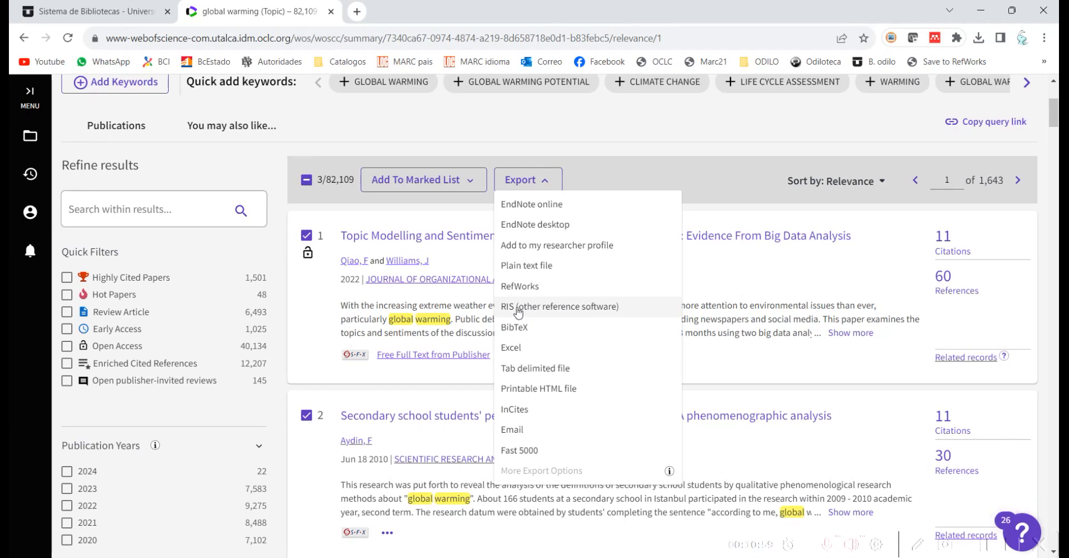
click(518, 306)
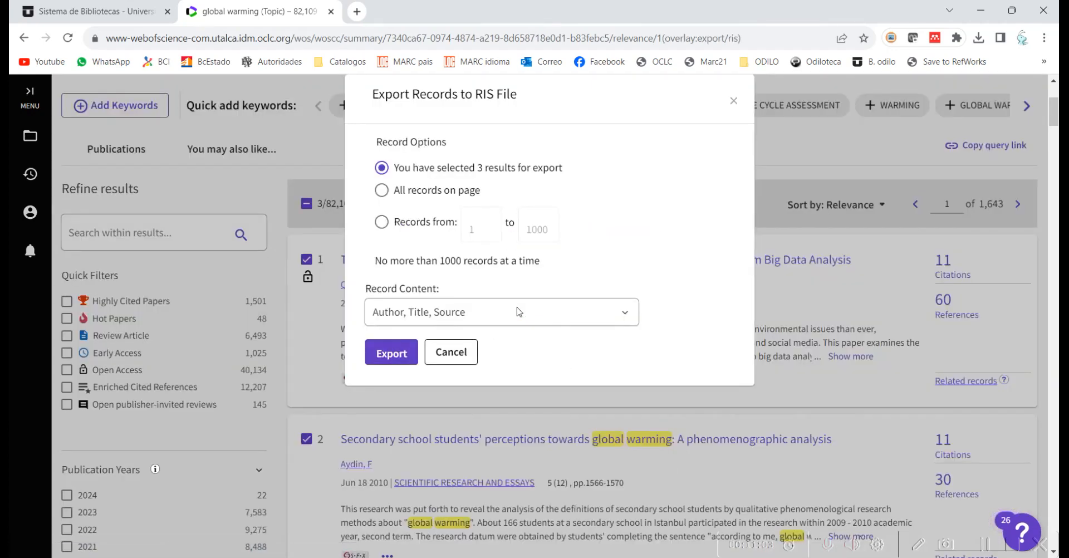
click(391, 353)
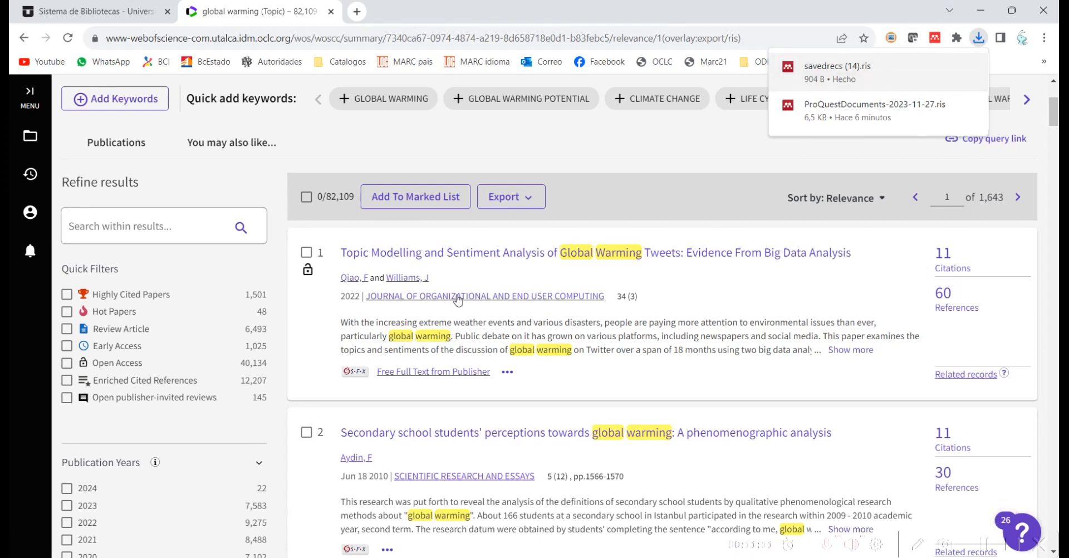
key(alt+Tab)
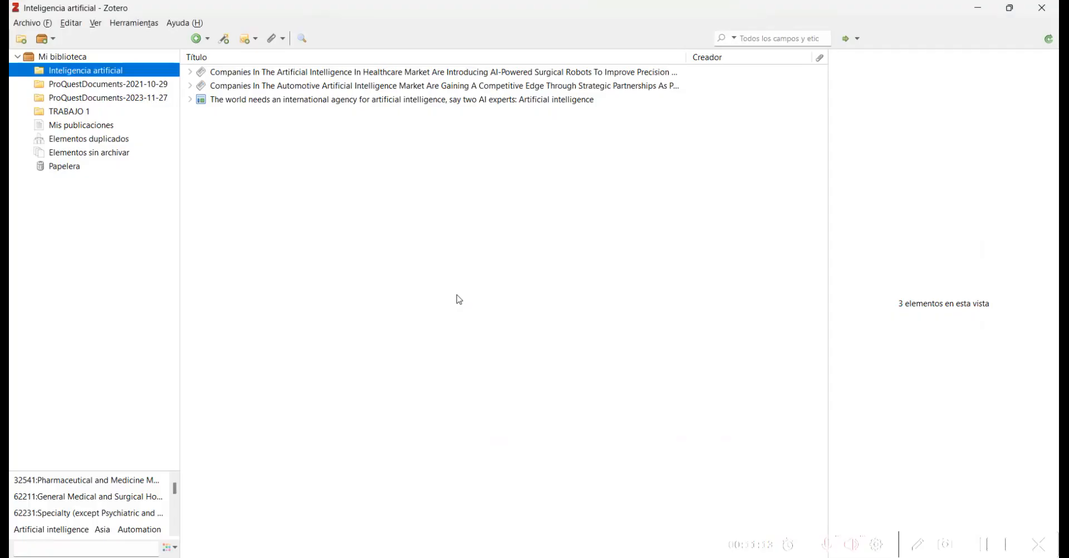
Step: Import savedrecs (14).ris from Descargas into a new savedrecs (14) collection
click(40, 24)
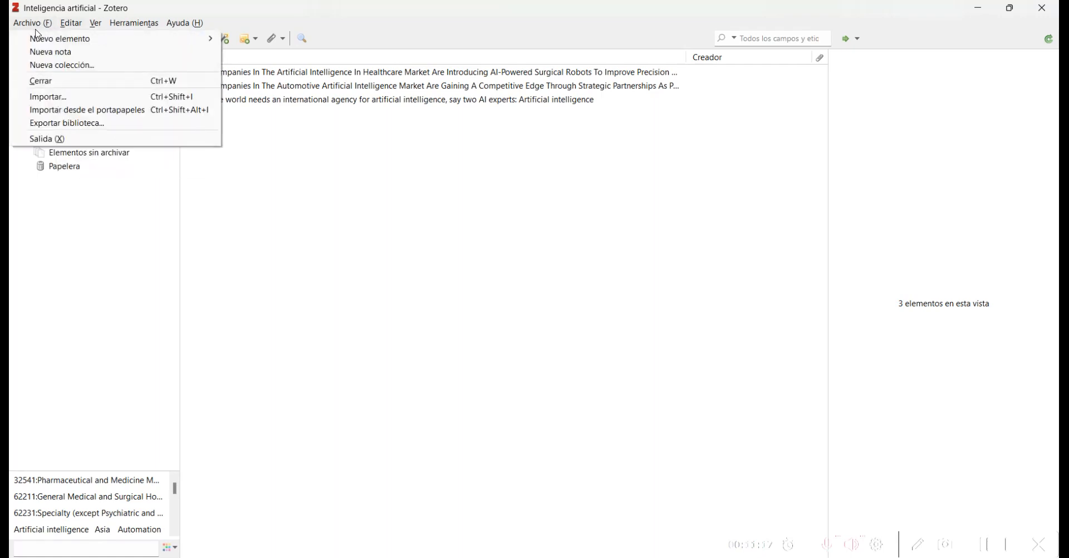
click(78, 96)
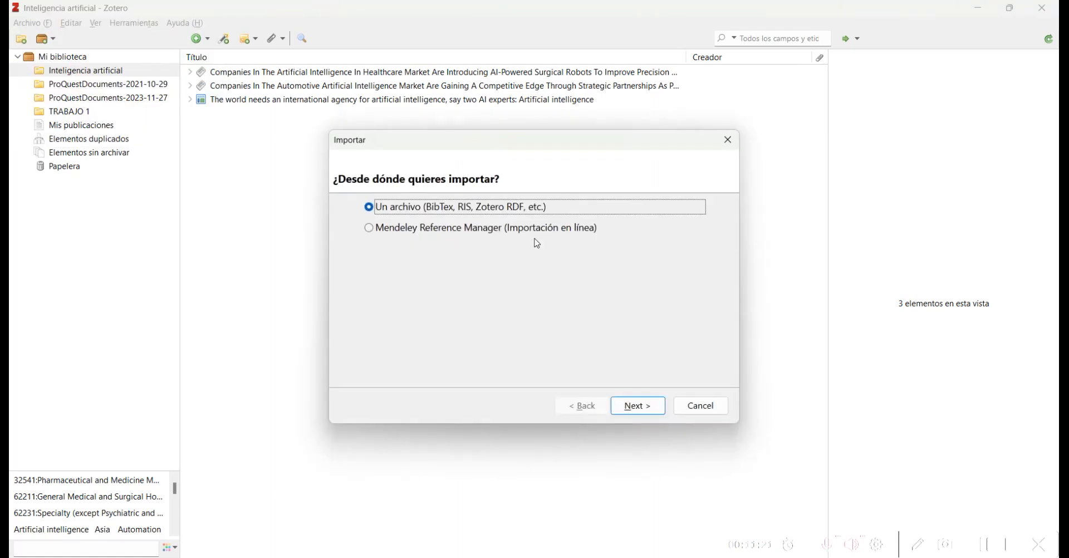
click(638, 405)
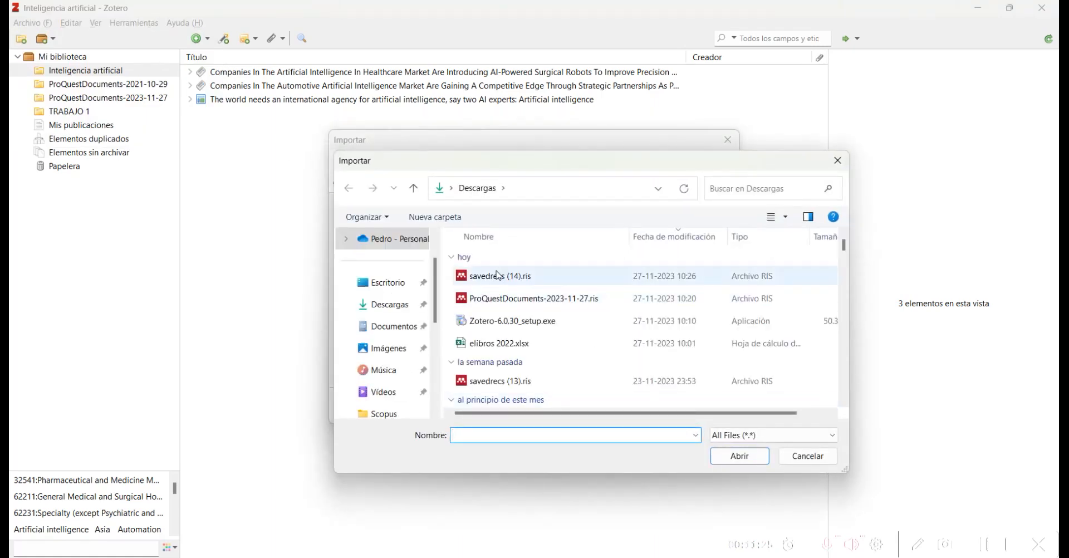
click(498, 274)
click(736, 457)
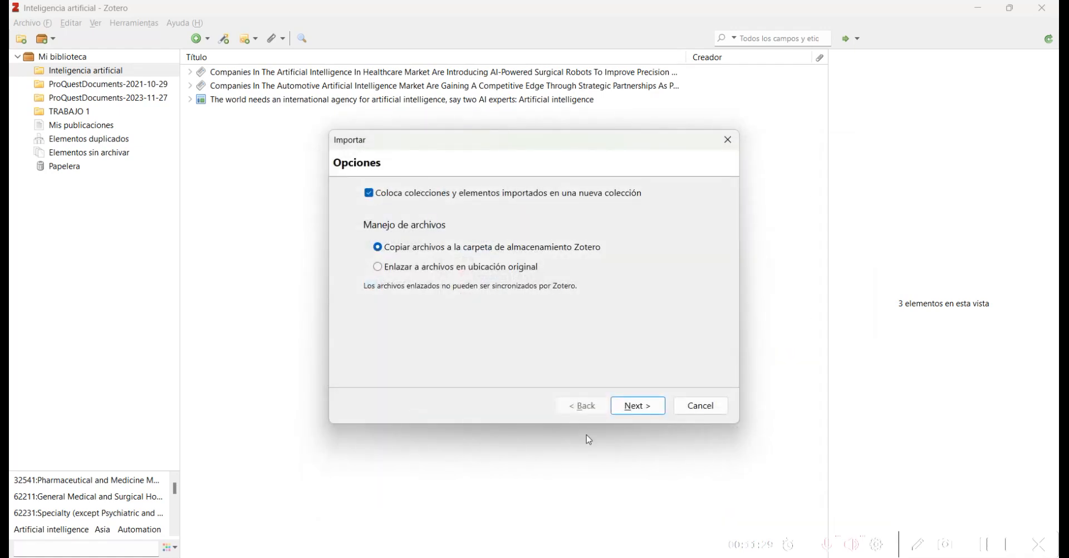
click(641, 409)
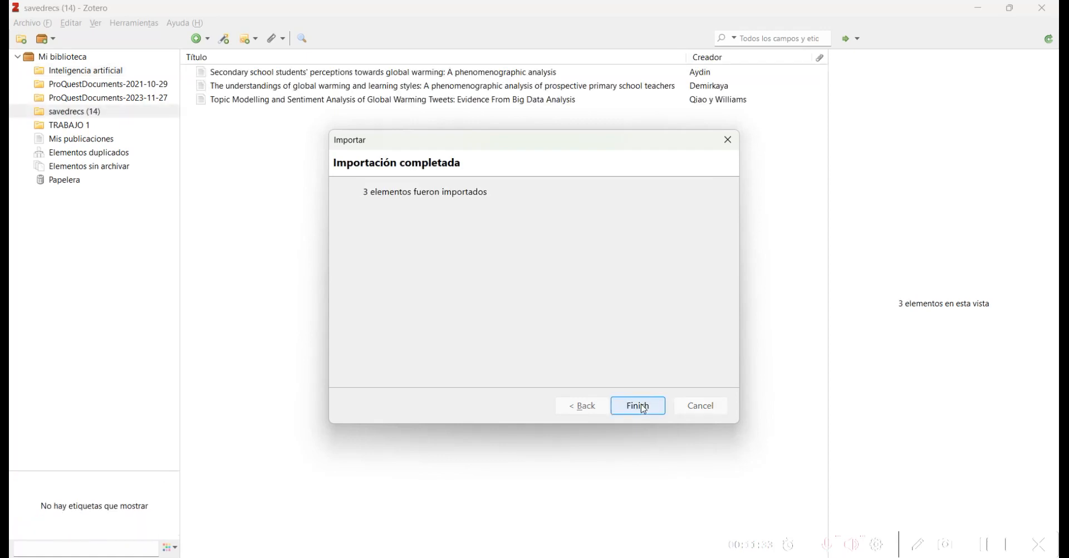
click(637, 406)
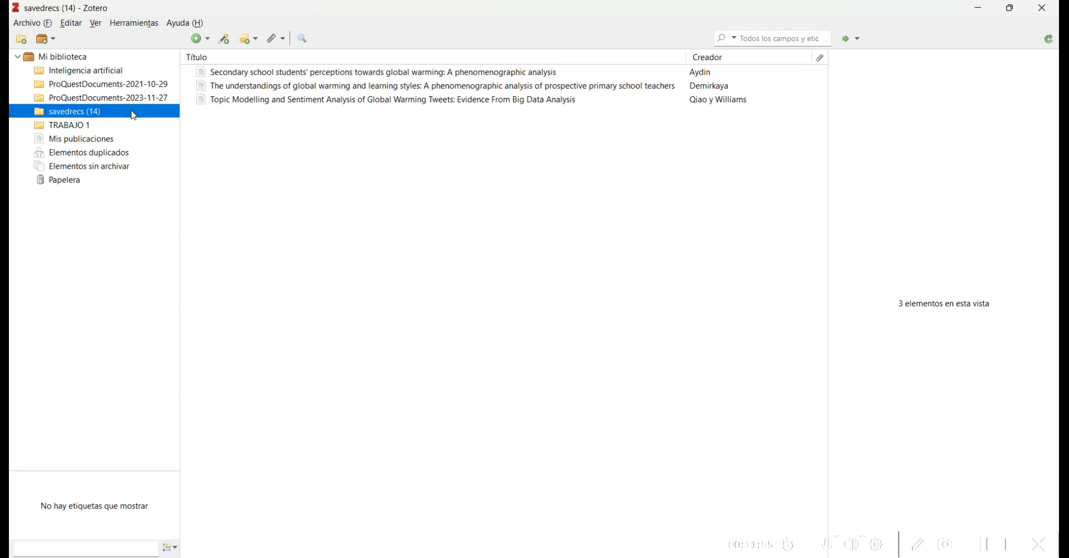
Step: Add an empty collection named 'Calentamiento global' under Mi biblioteca
click(22, 39)
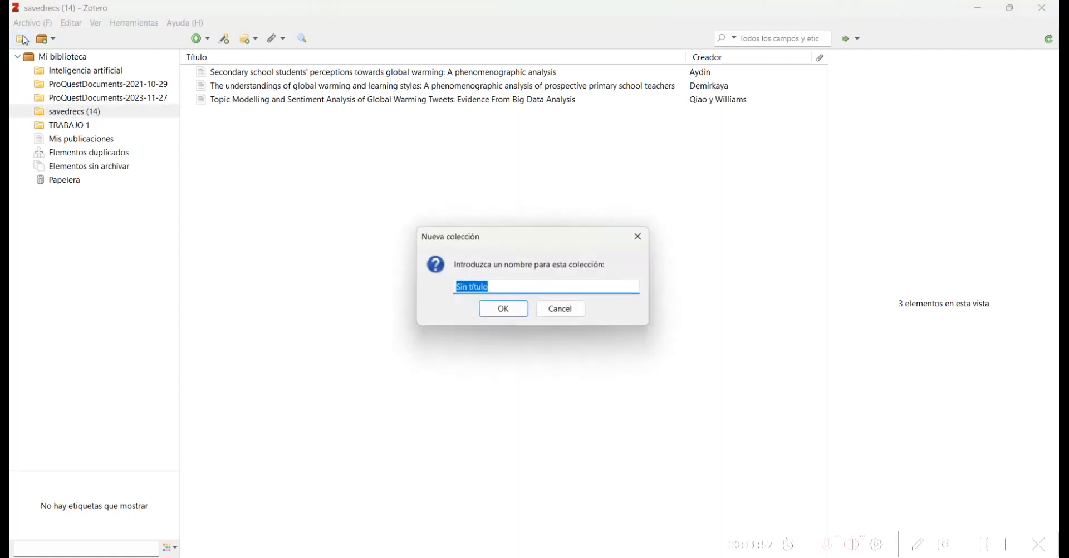
text(Ce)
text(lentamien)
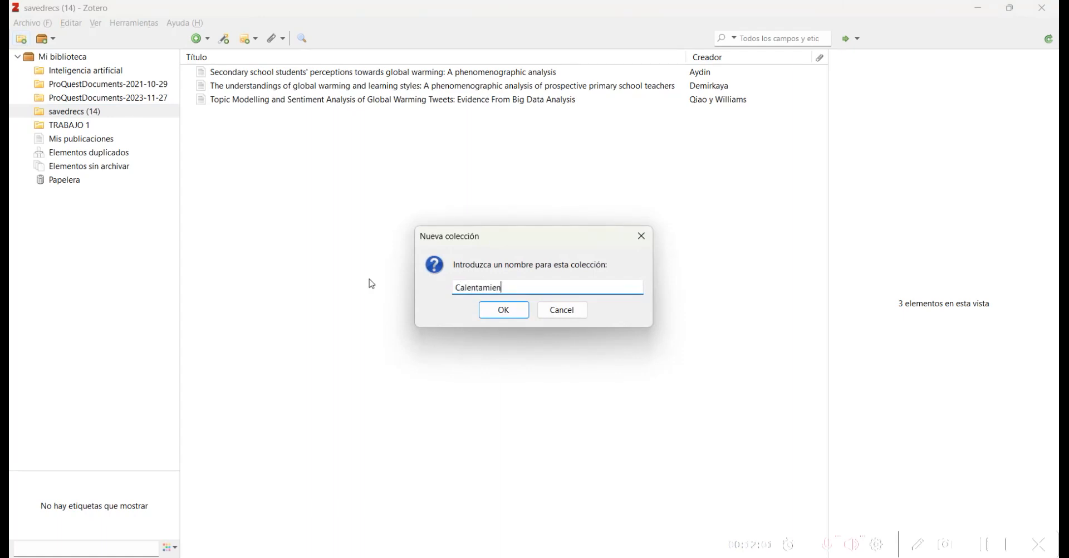
text(to global)
click(495, 315)
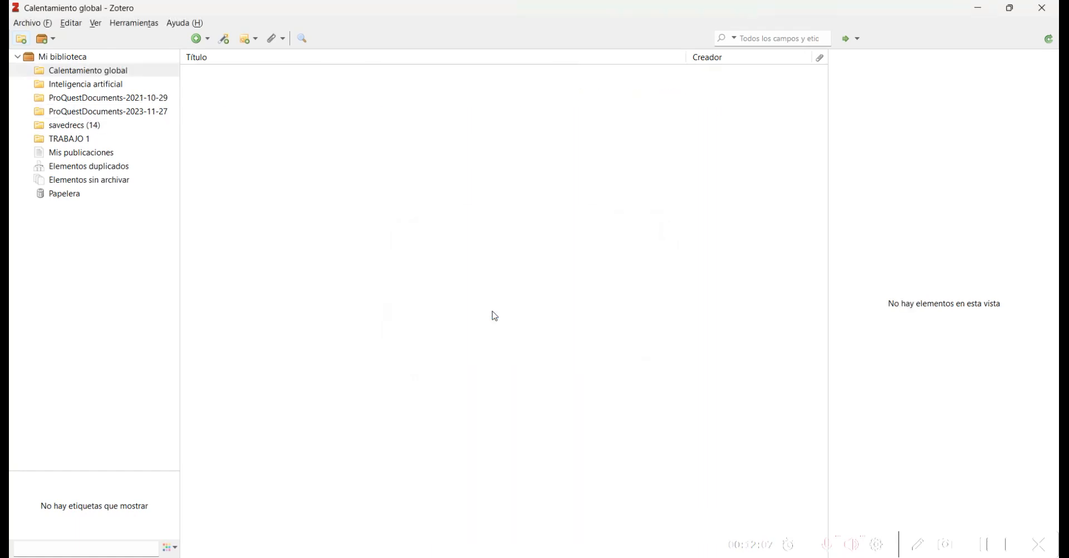
Step: From savedrecs (14), add the secondary school perceptions article to Calentamiento global
click(85, 129)
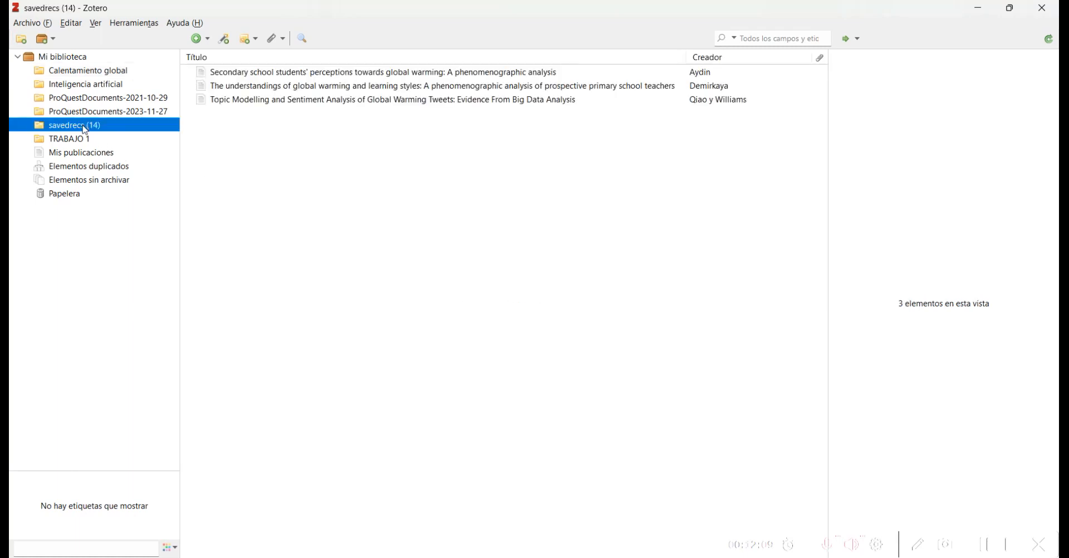
right_click(255, 78)
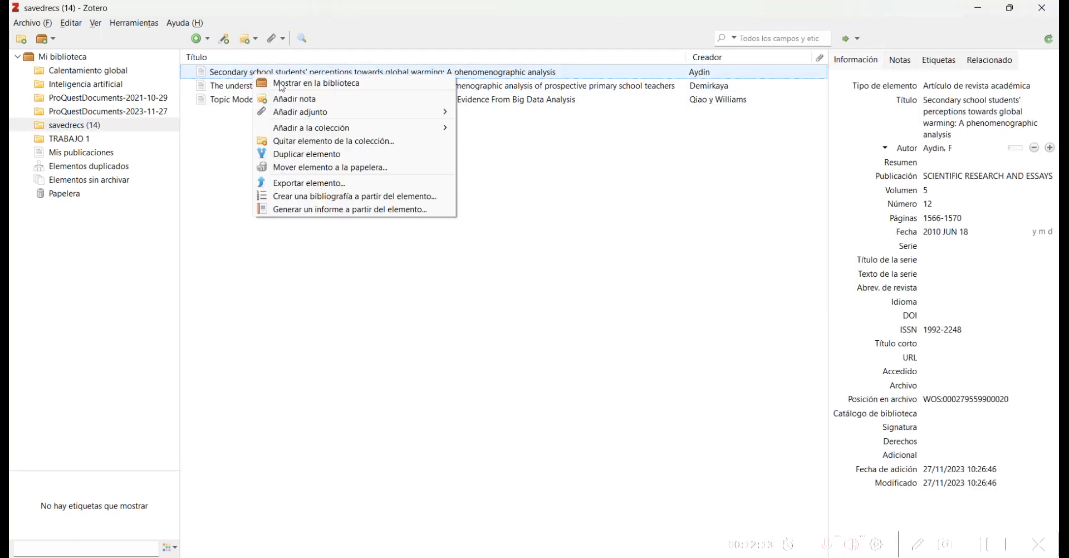
mouse_move(362, 136)
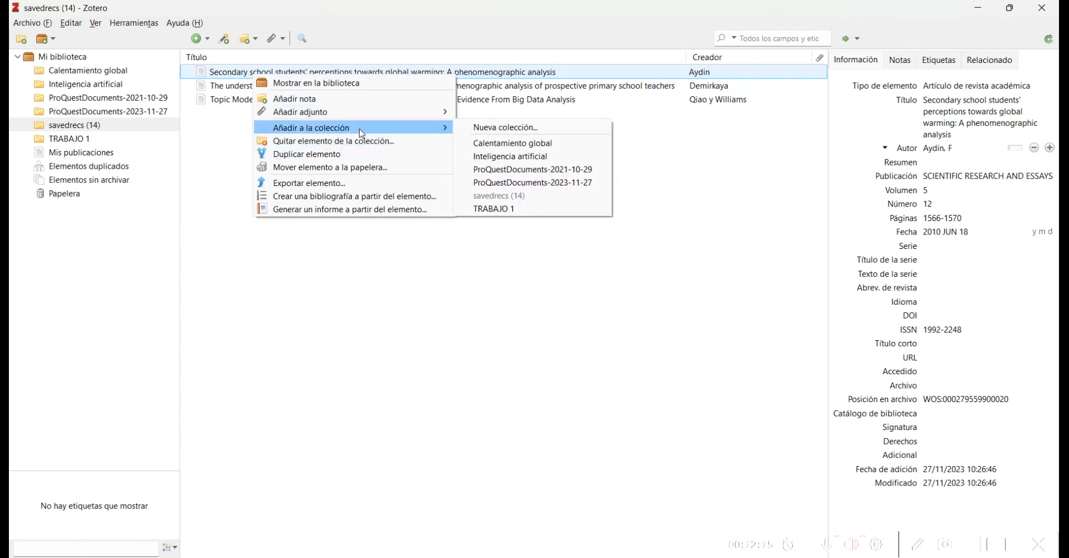
click(524, 143)
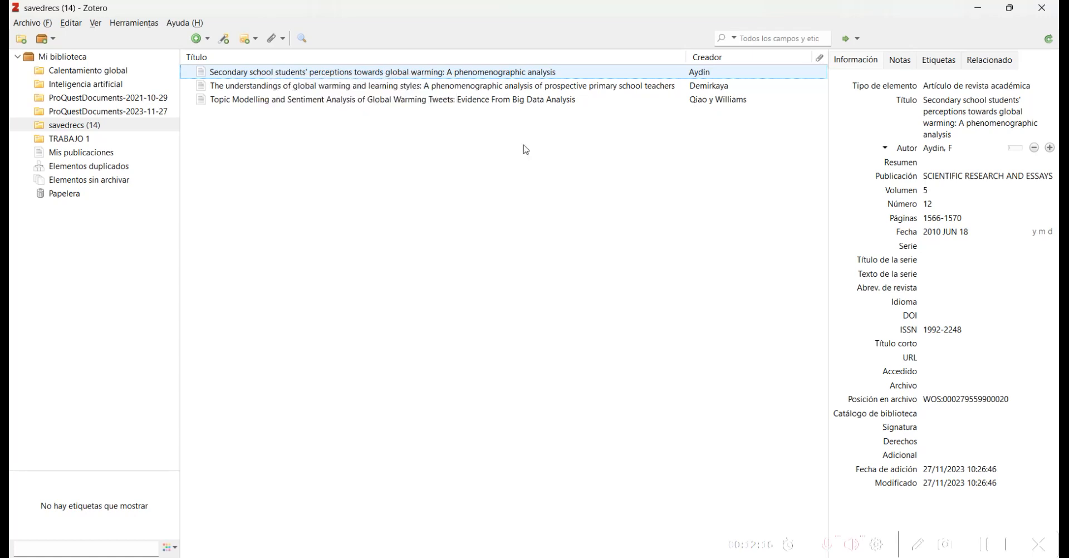
Step: Add the learning styles and tweets sentiment analysis articles to Calentamiento global too
right_click(318, 85)
mouse_move(445, 140)
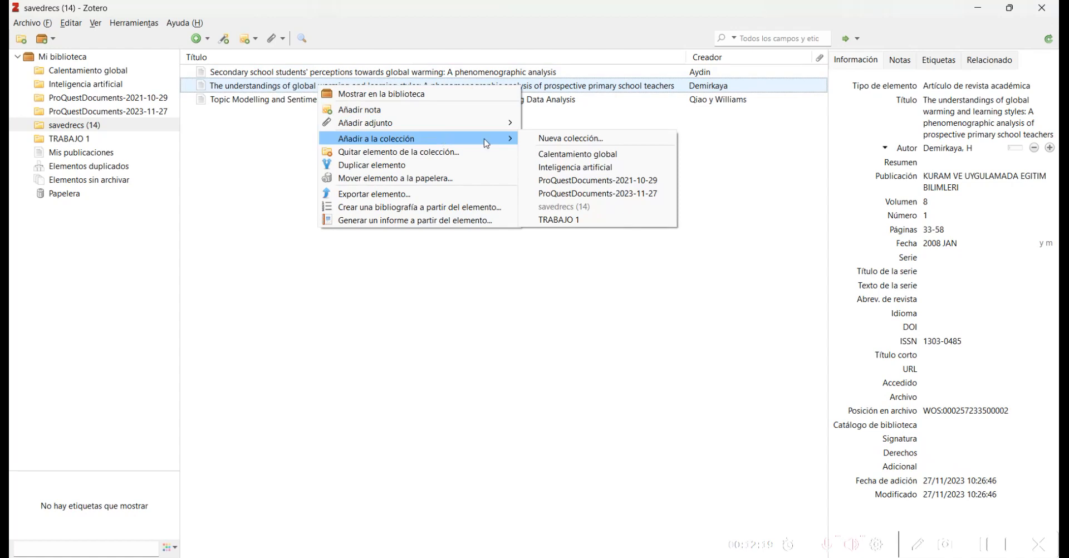
click(572, 156)
click(372, 100)
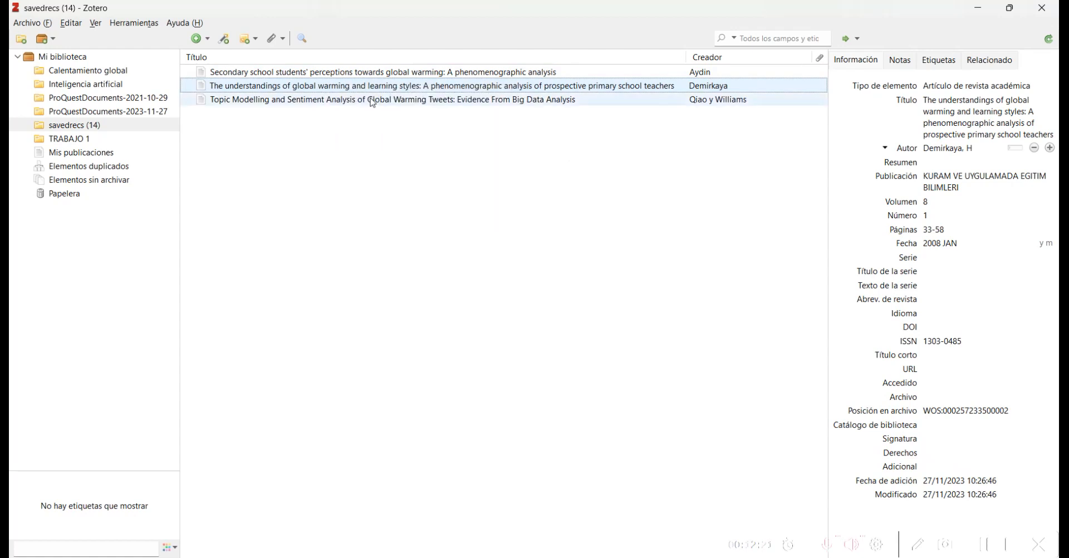
right_click(352, 101)
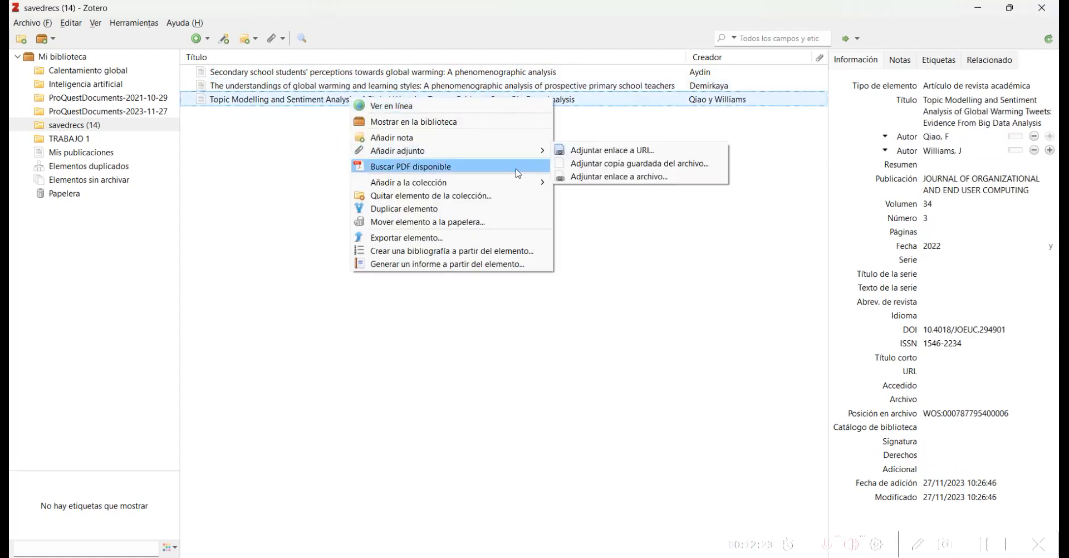
mouse_move(519, 183)
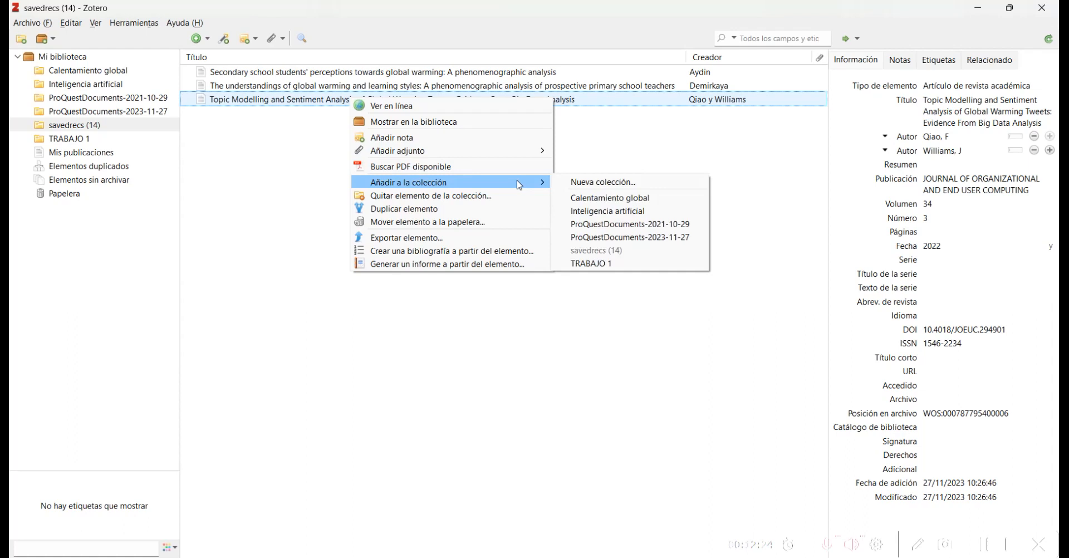
click(600, 199)
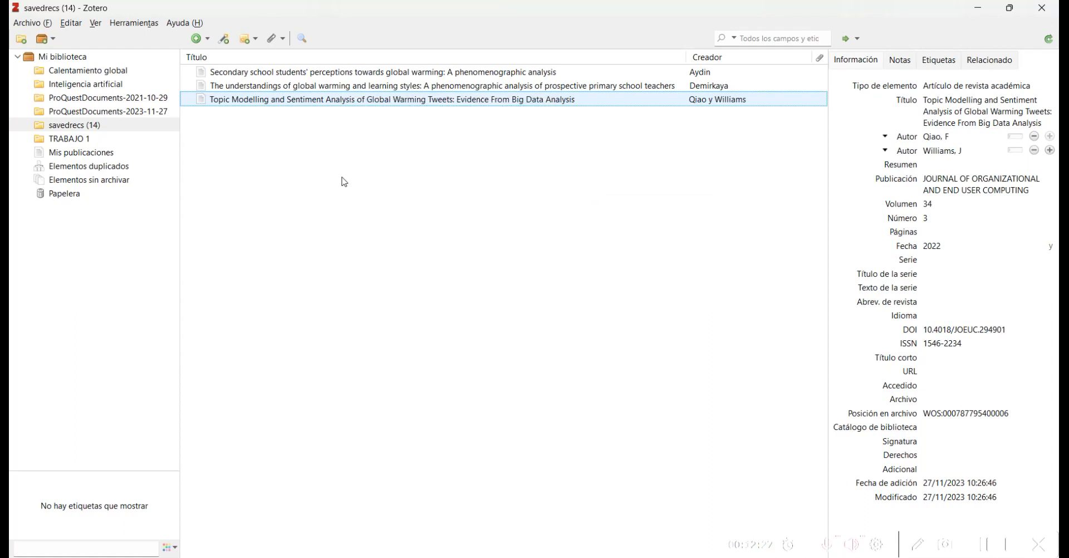
Step: Browse the Calentamiento global, Inteligencia artificial and both ProQuestDocuments collections to review their items
click(110, 72)
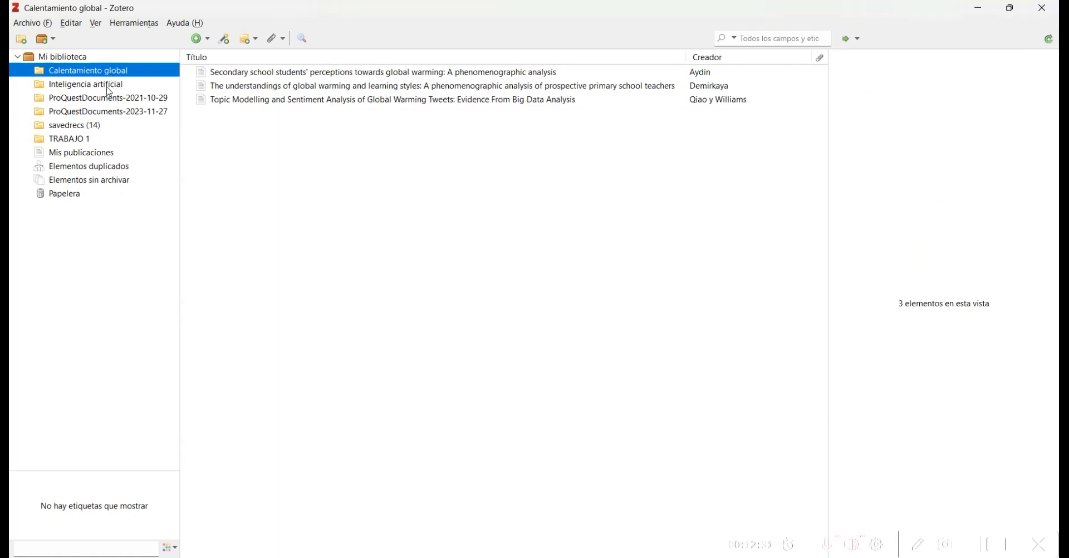
click(109, 89)
click(127, 101)
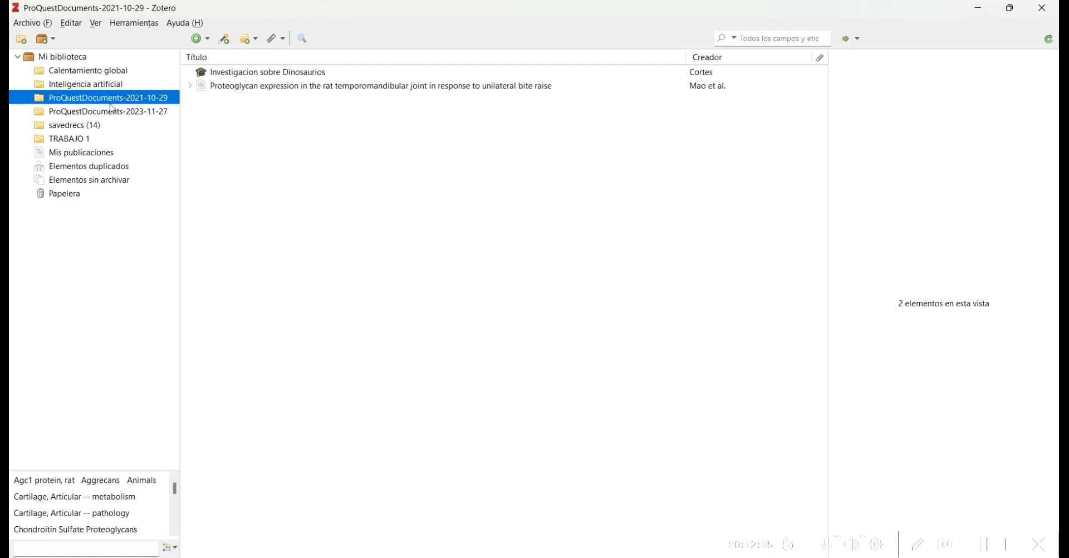
click(100, 111)
click(112, 102)
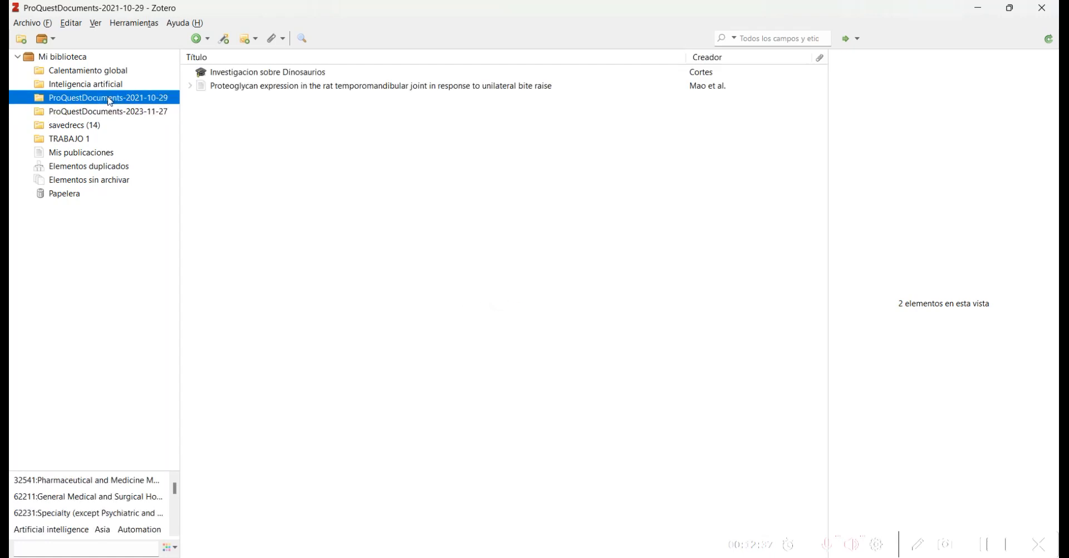
Step: Delete the ProQuestDocuments-2021-10-29 collection together with its items, then recheck the remaining collections
right_click(109, 102)
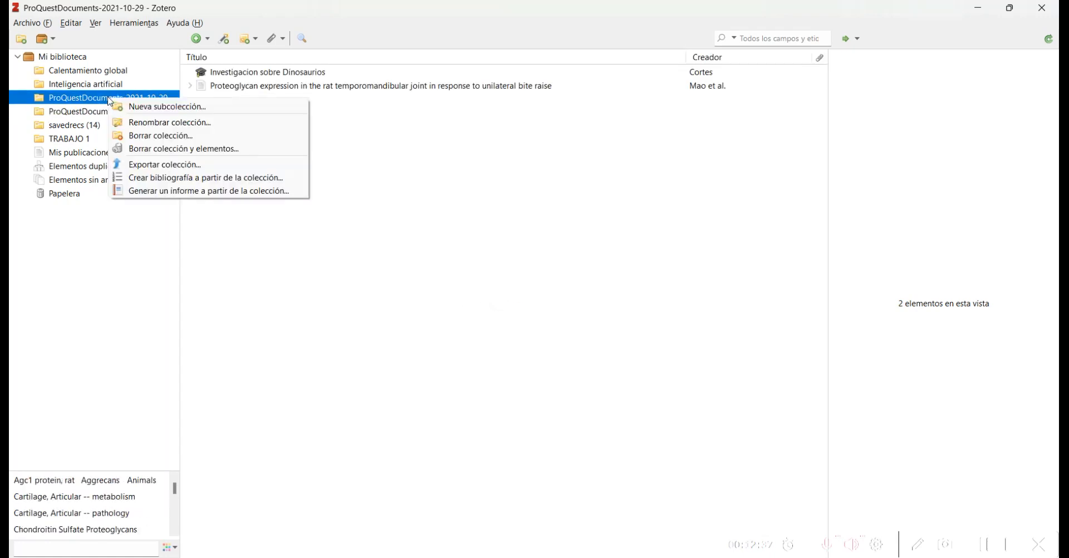
click(161, 150)
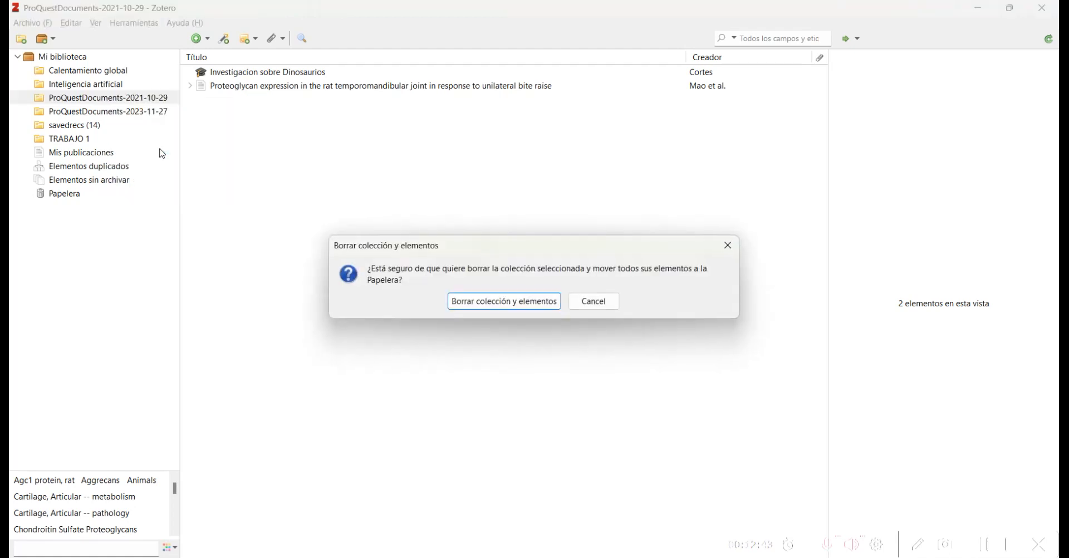
click(488, 301)
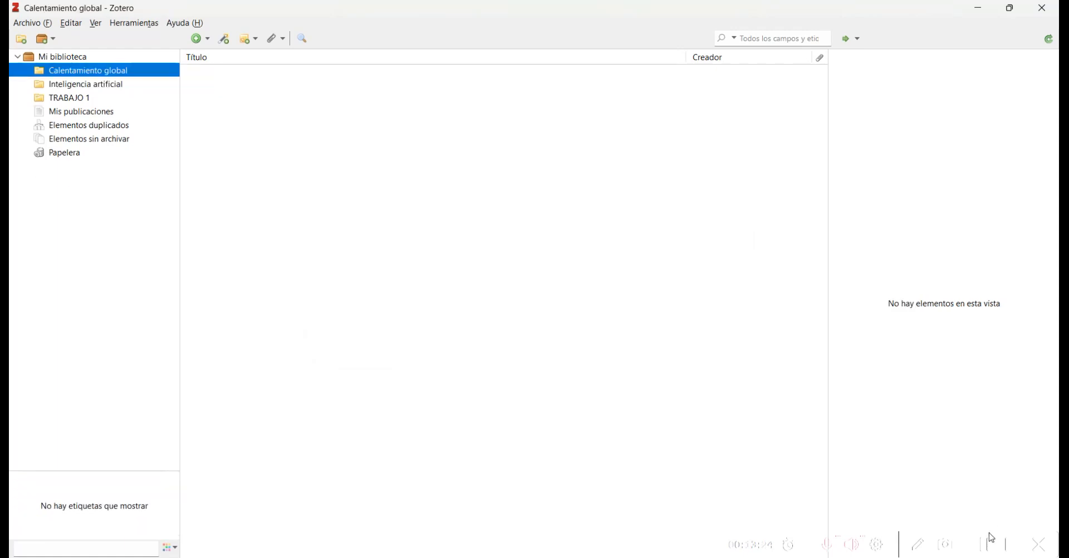
click(989, 543)
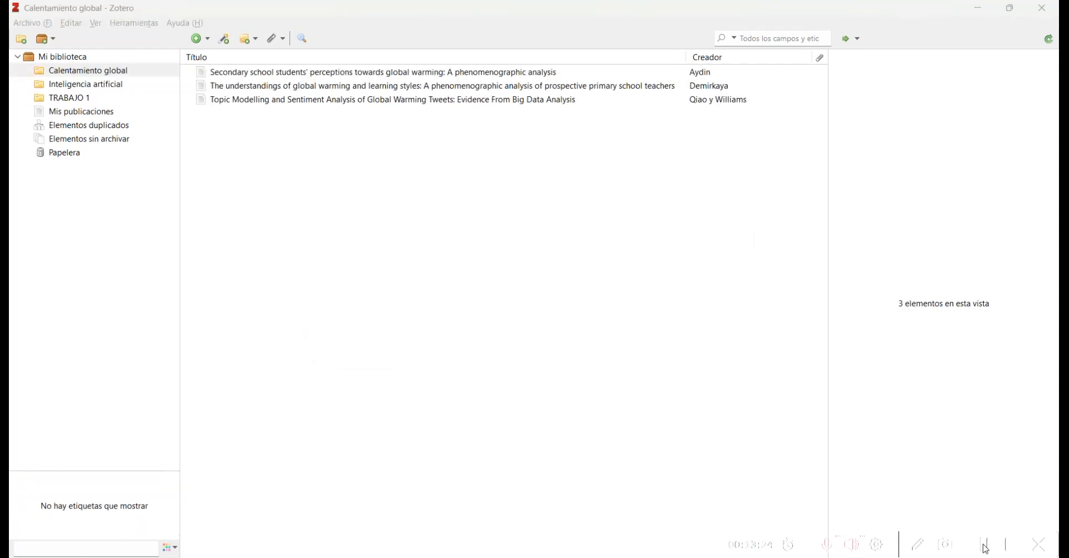
click(110, 86)
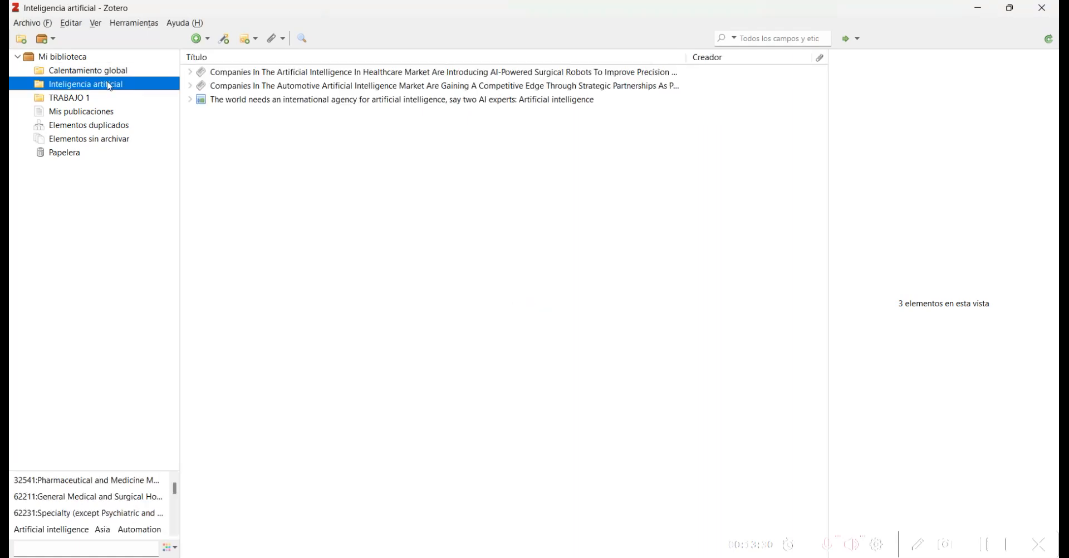
click(93, 73)
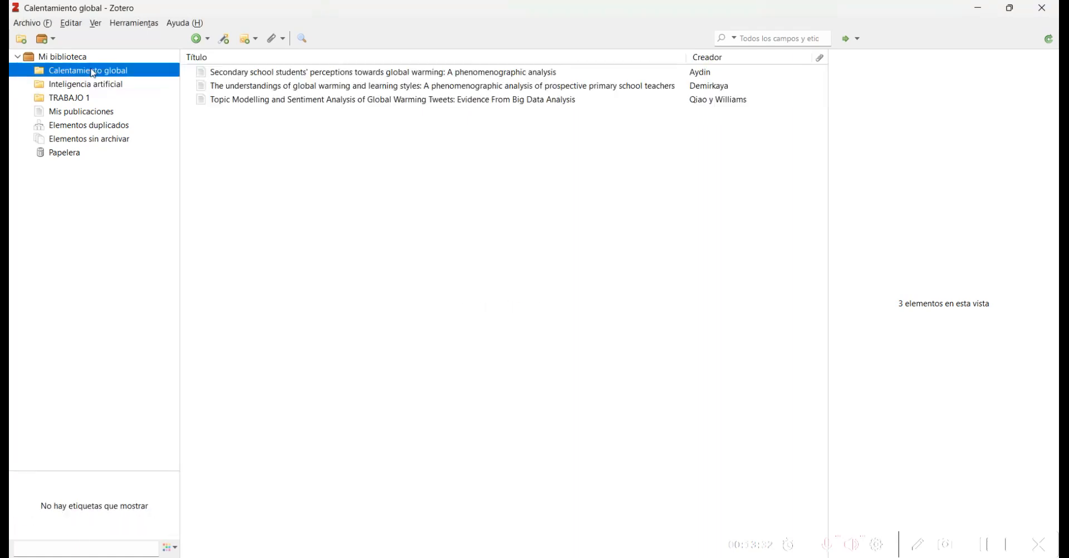
Step: Add an empty subcollection named 'chile' under Calentamiento global
right_click(93, 73)
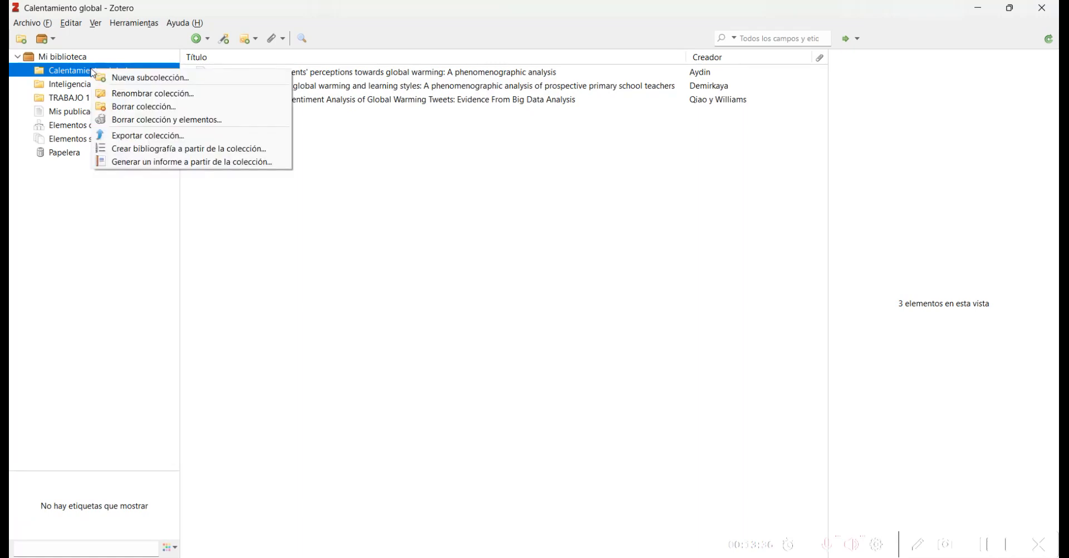
click(144, 78)
text(chile)
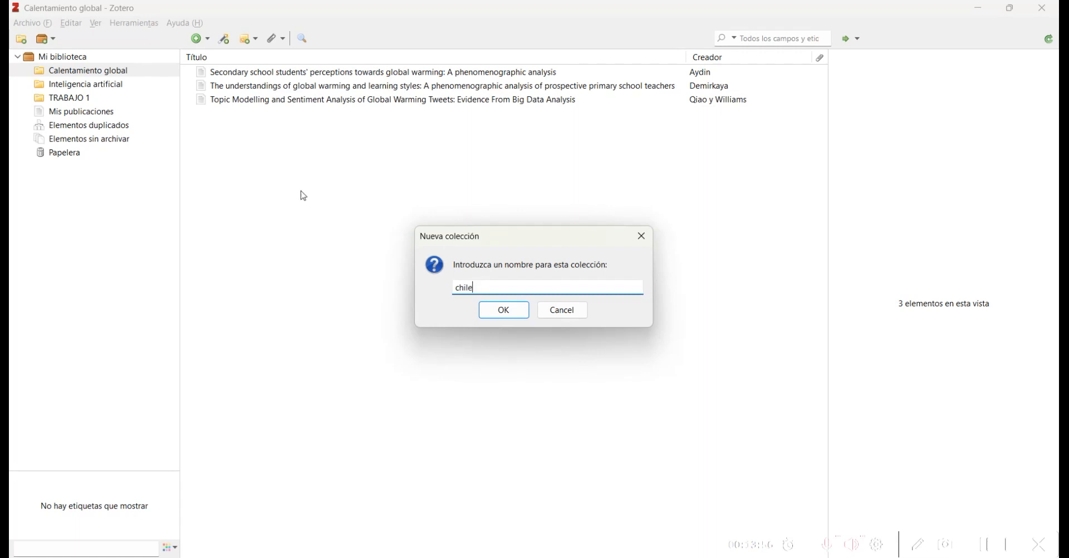
click(522, 310)
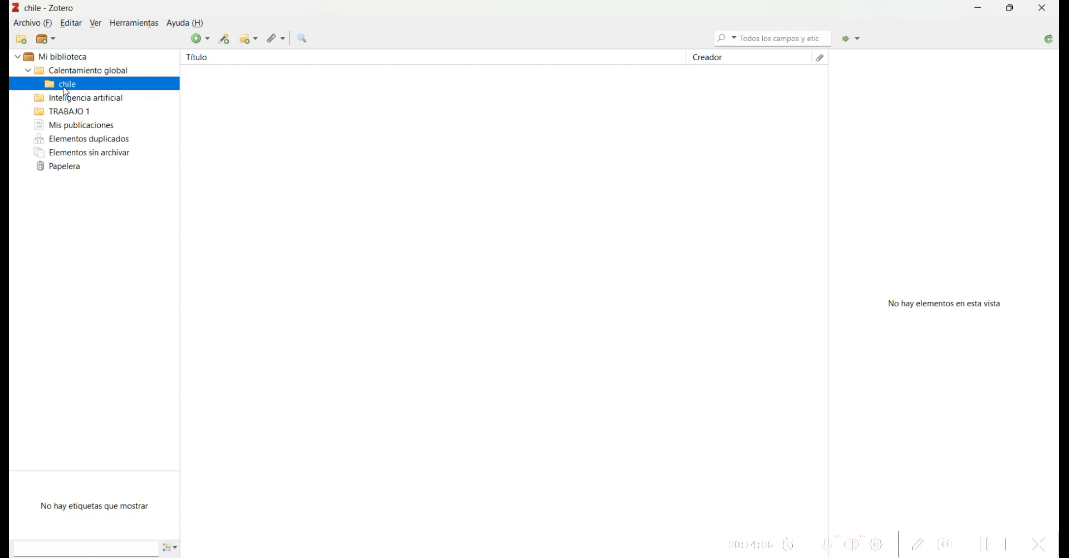
key(alt+Tab)
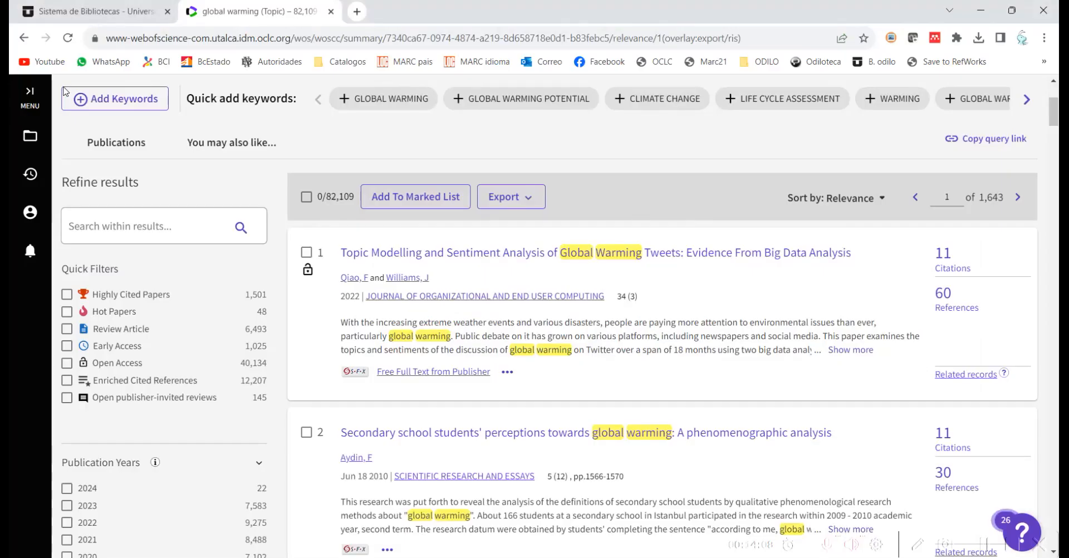
Step: Refine the global warming search with a second row requiring 'chile' in the Title
scroll(65, 90, up, 4)
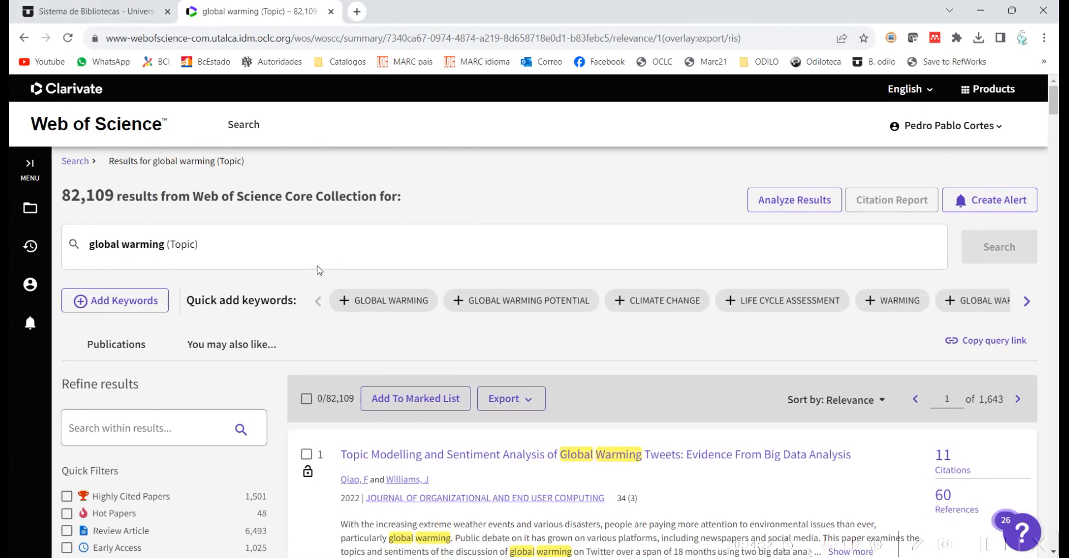
click(273, 252)
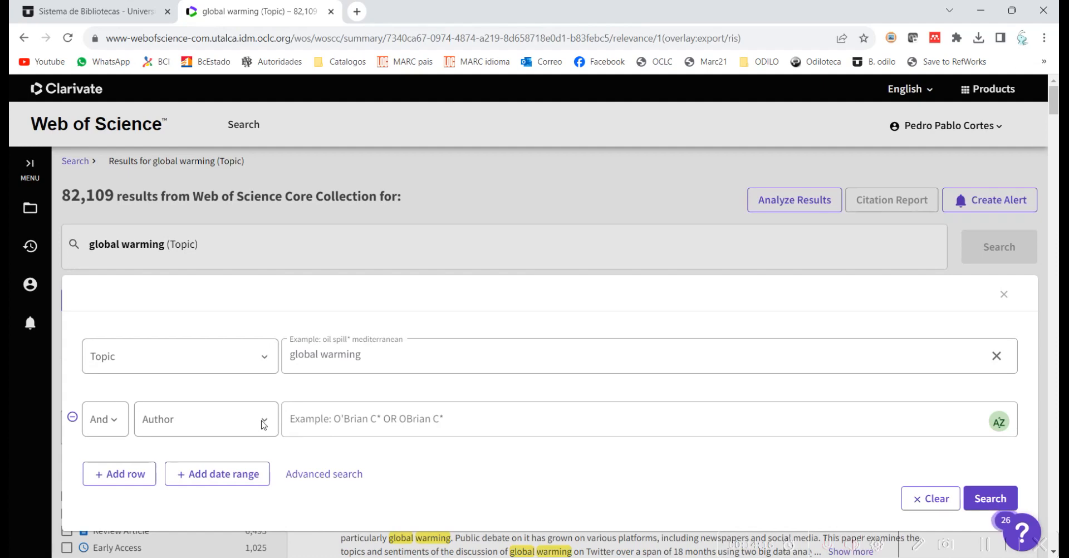
click(264, 424)
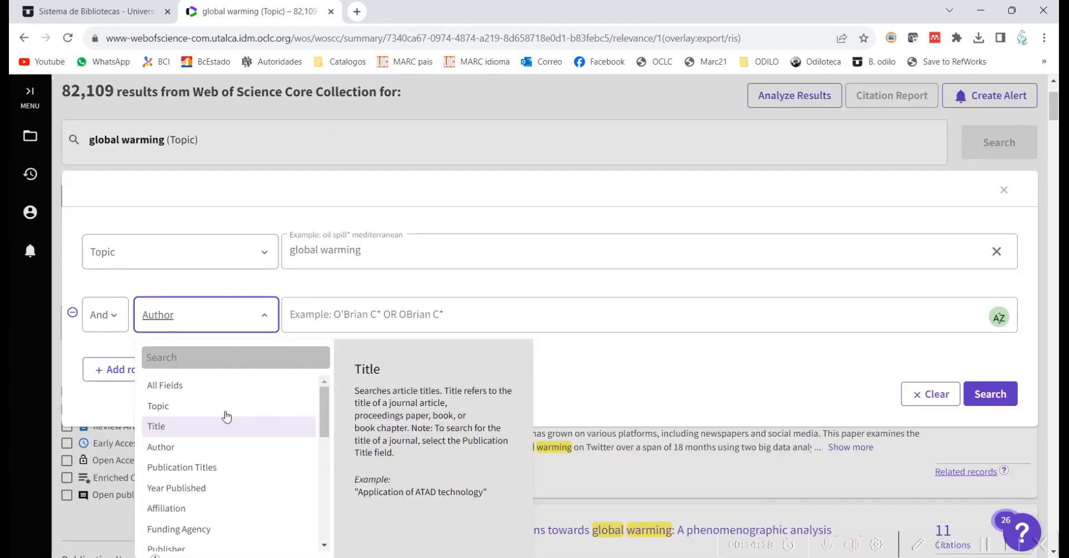
click(198, 429)
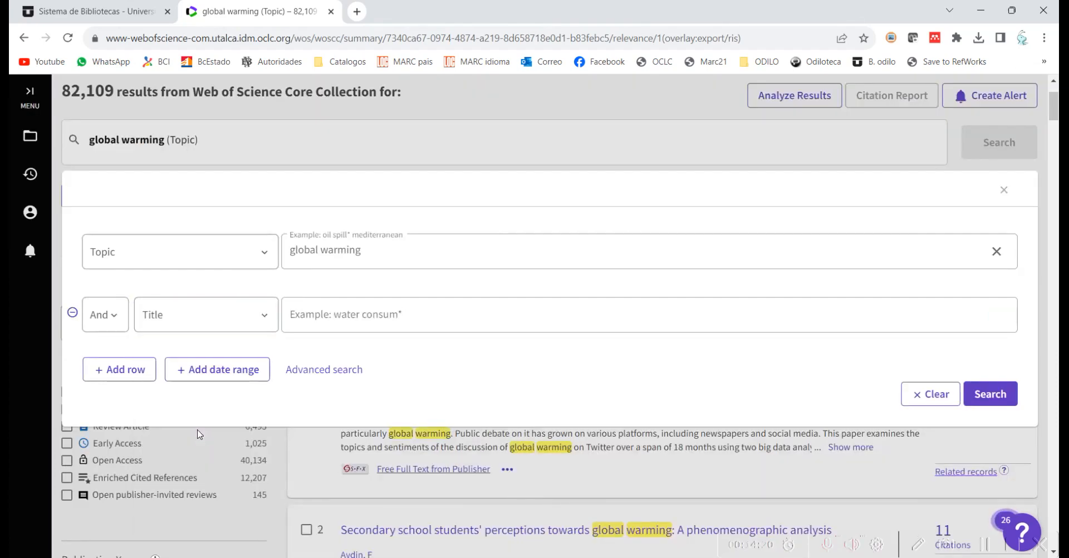
click(433, 326)
text(chil)
key(BackSpace)
key(BackSpace)
text(ile)
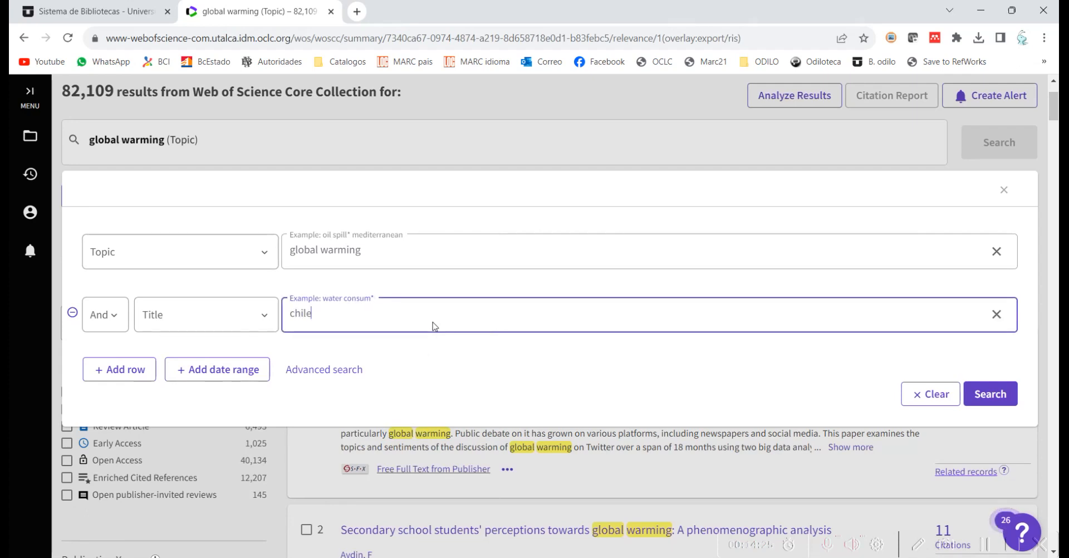
click(996, 394)
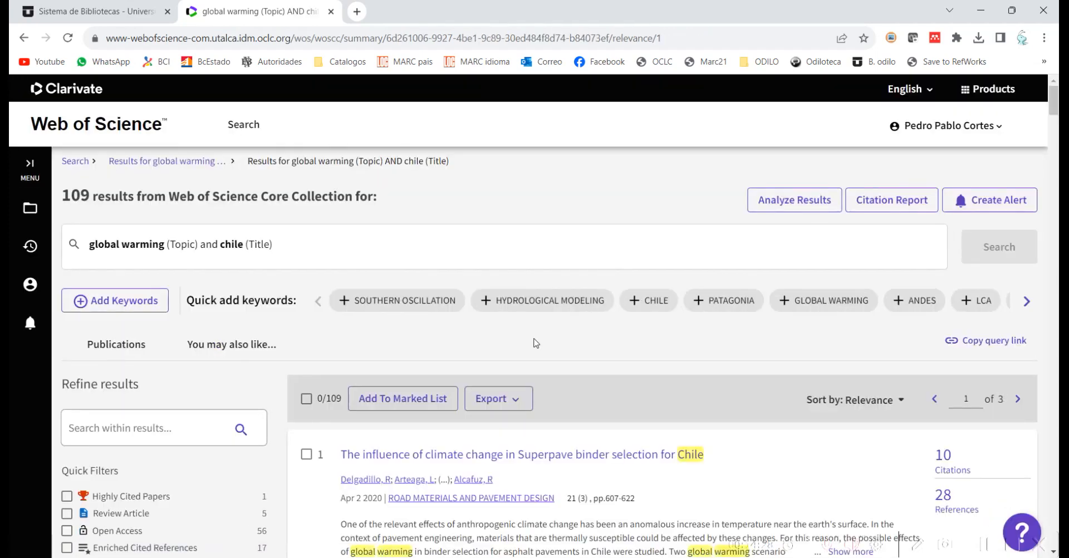
Step: Export the first two results as a RIS file
scroll(276, 366, down, 3)
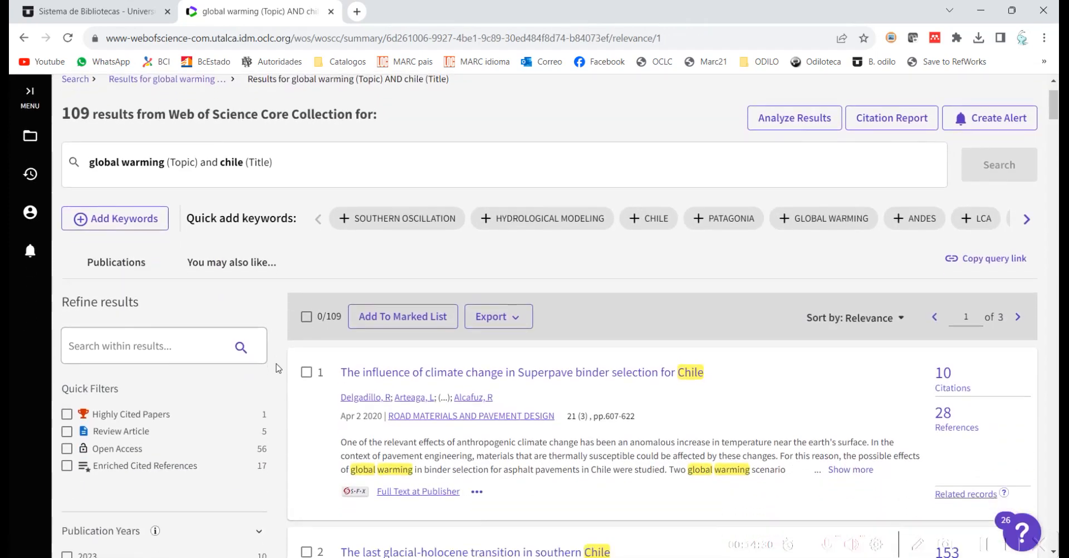
scroll(276, 367, down, 1)
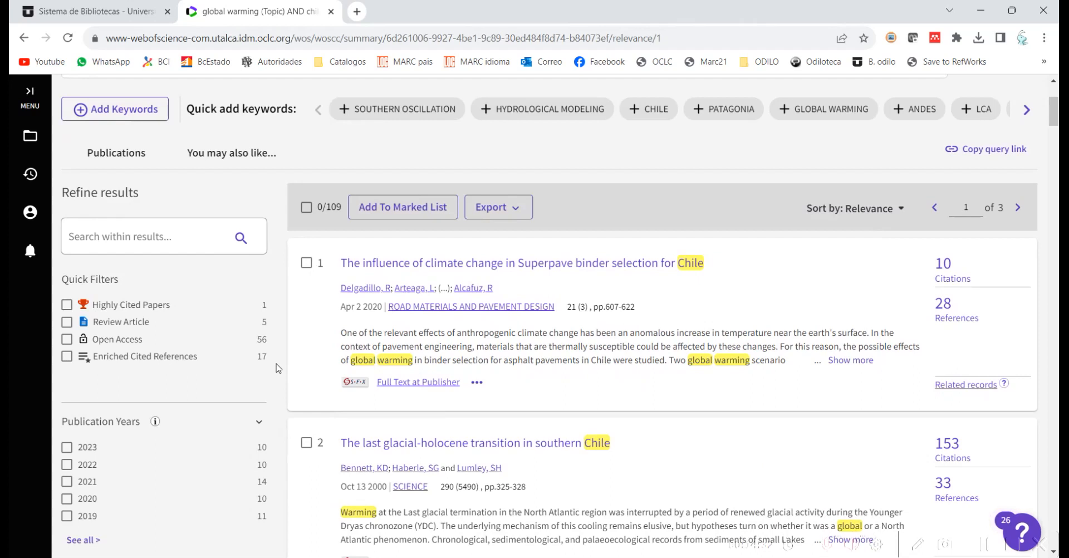
click(306, 262)
click(306, 441)
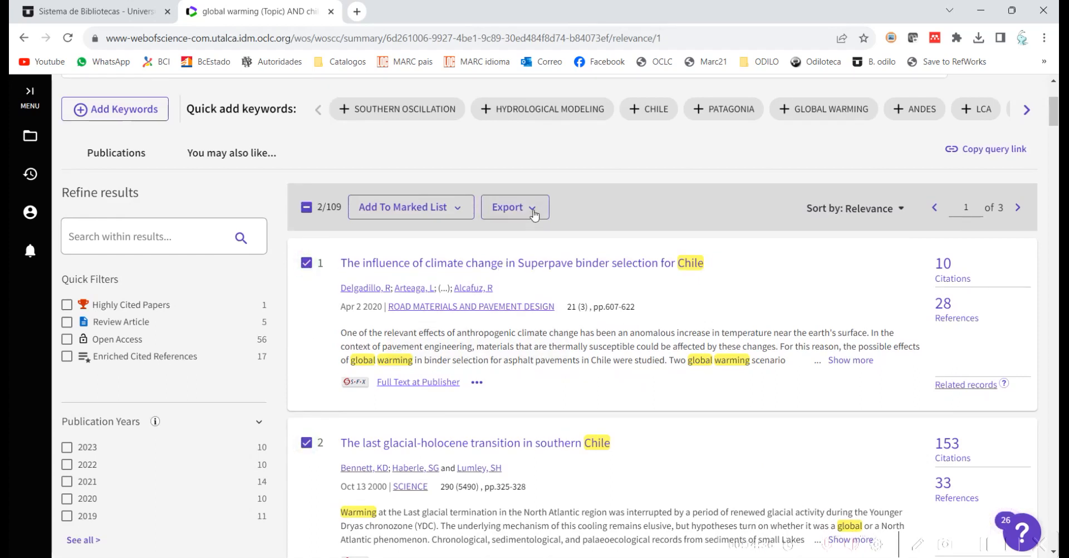
click(533, 215)
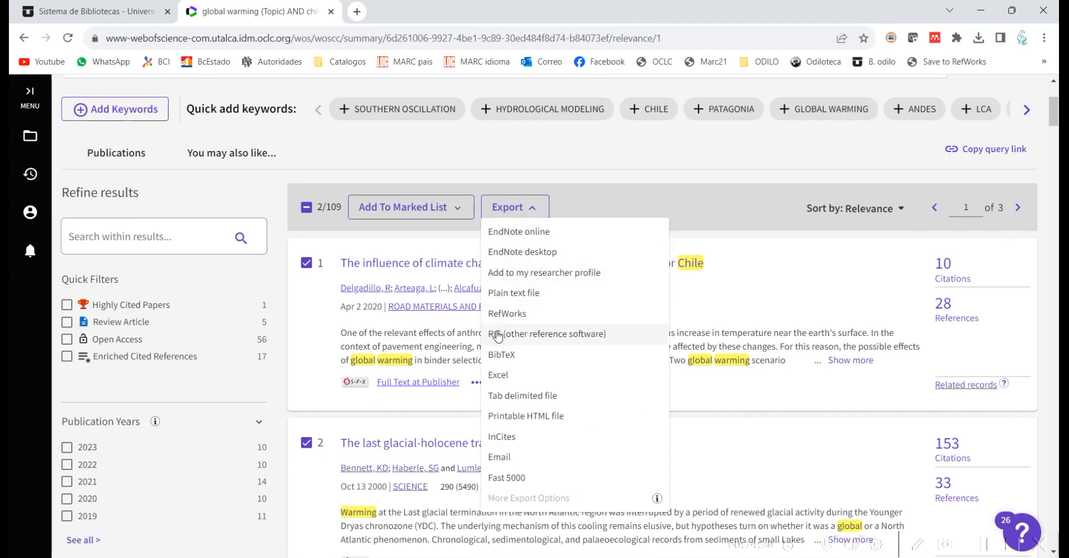
click(498, 335)
click(383, 366)
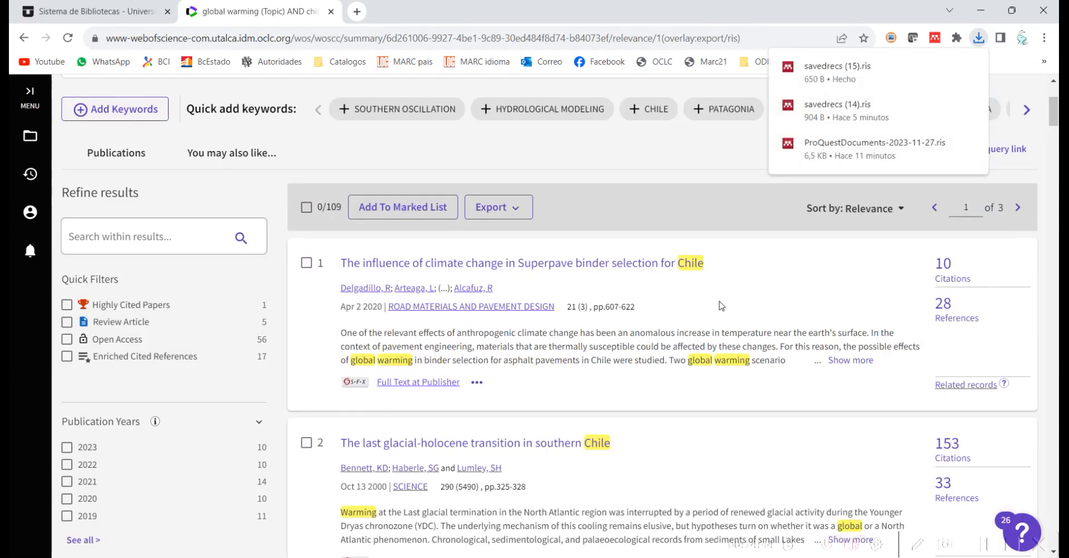
key(alt+Tab)
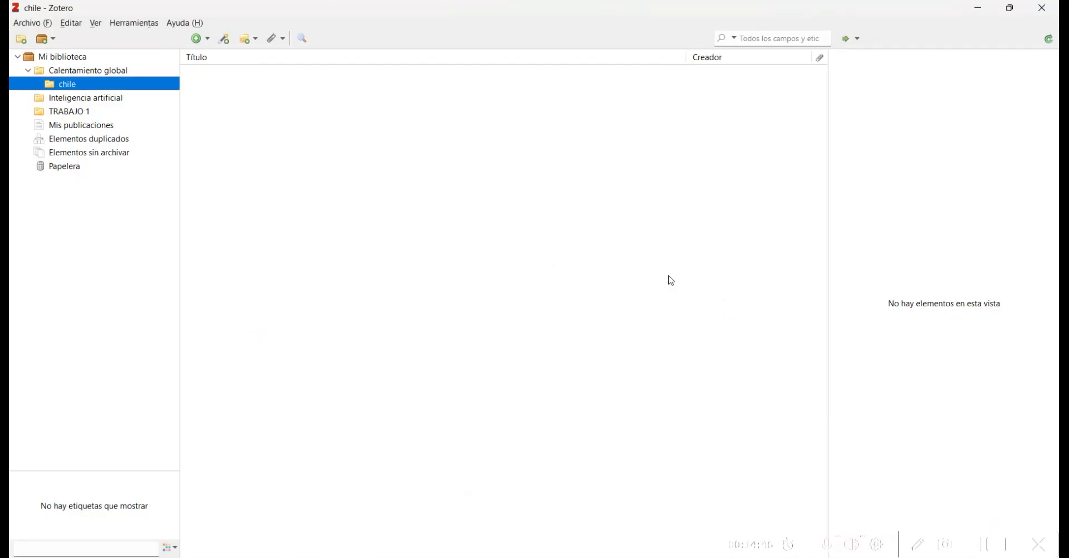
Step: Import savedrecs (15).ris into Zotero as a new collection
click(37, 25)
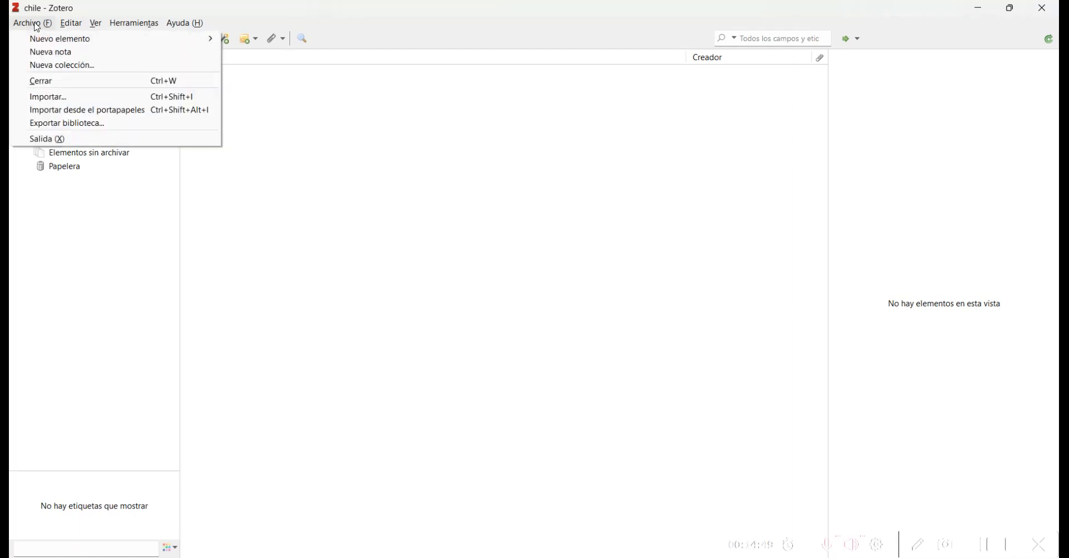
click(72, 101)
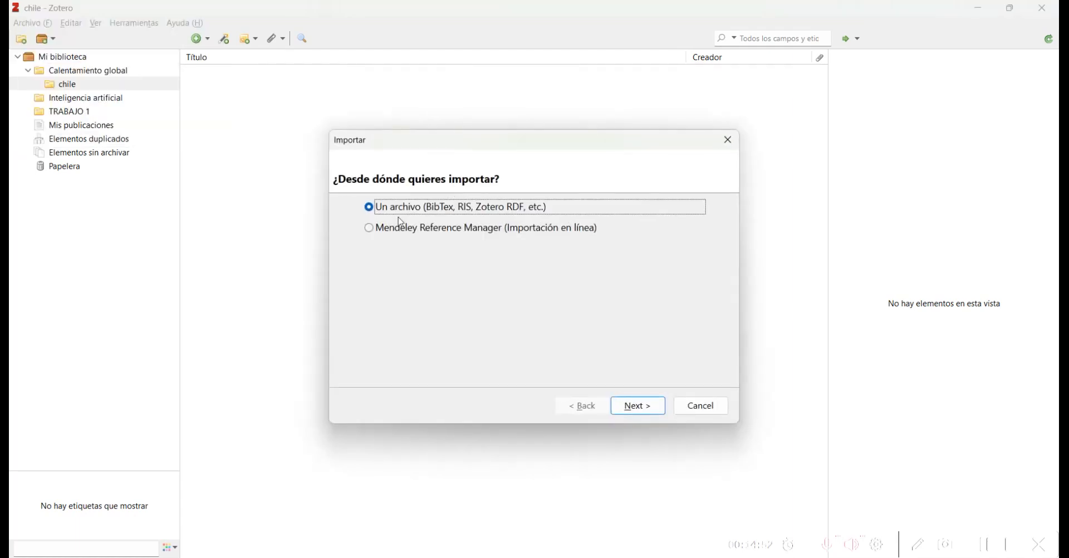
click(646, 407)
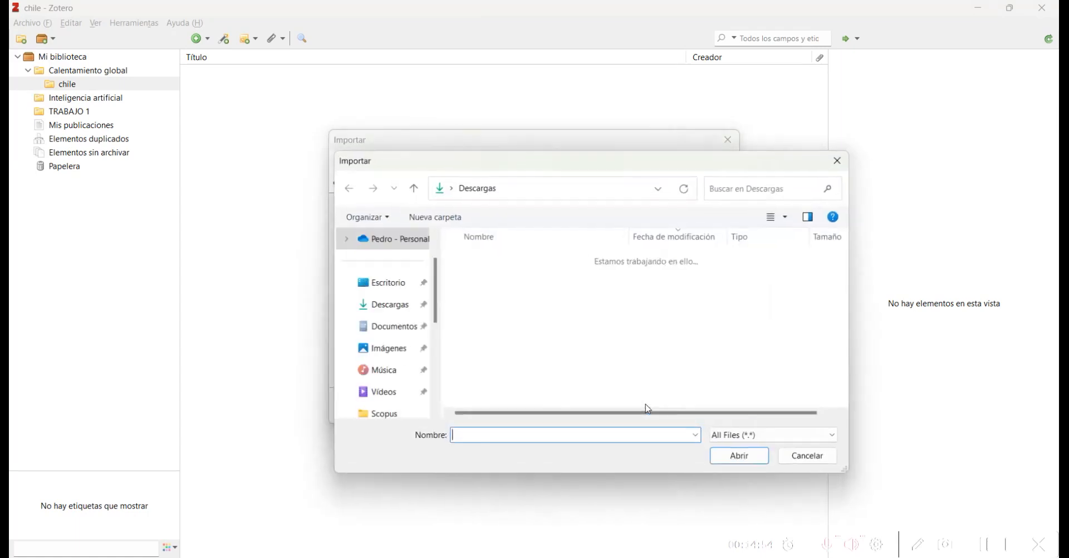
click(557, 275)
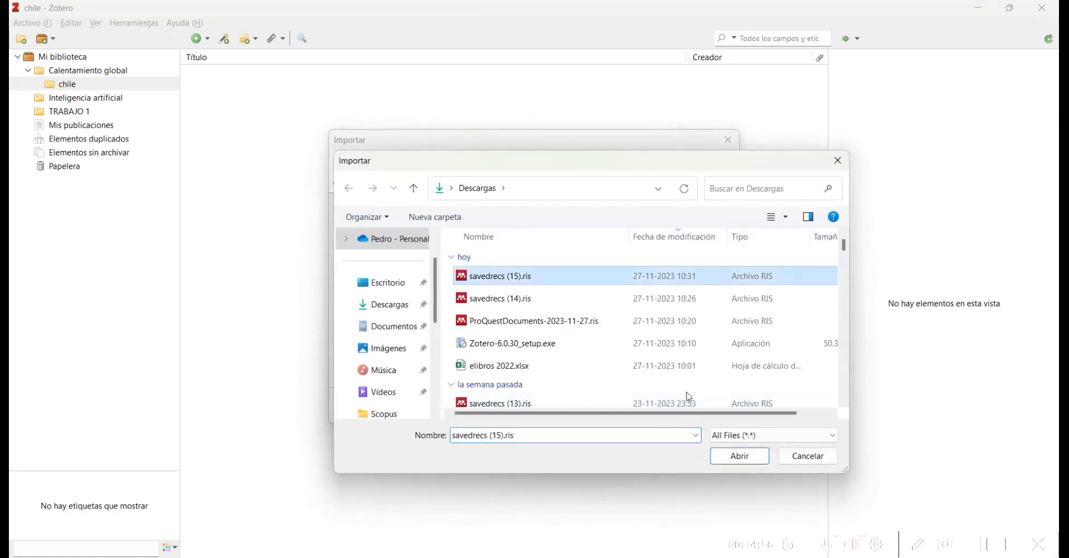
click(739, 452)
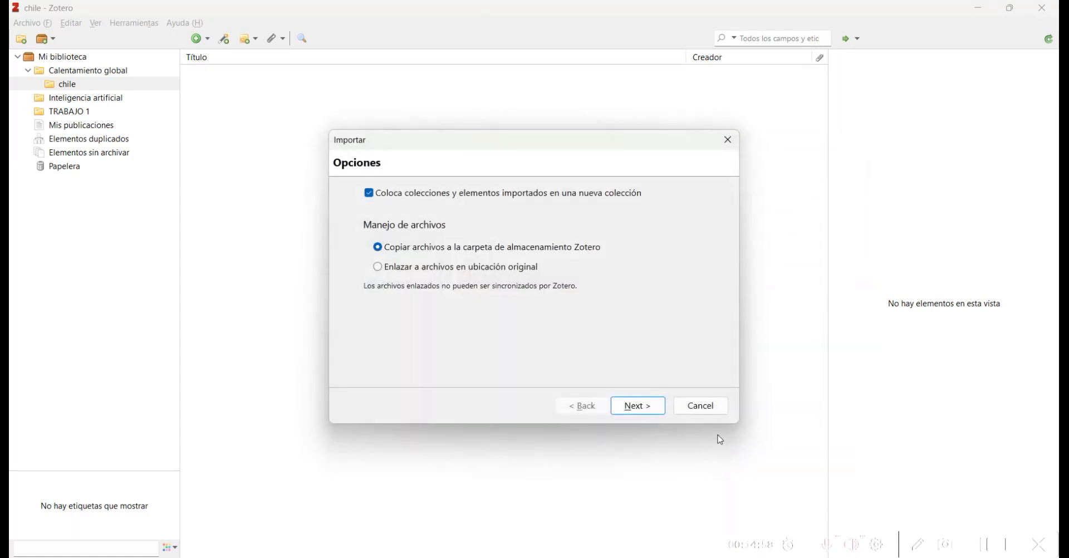
click(637, 406)
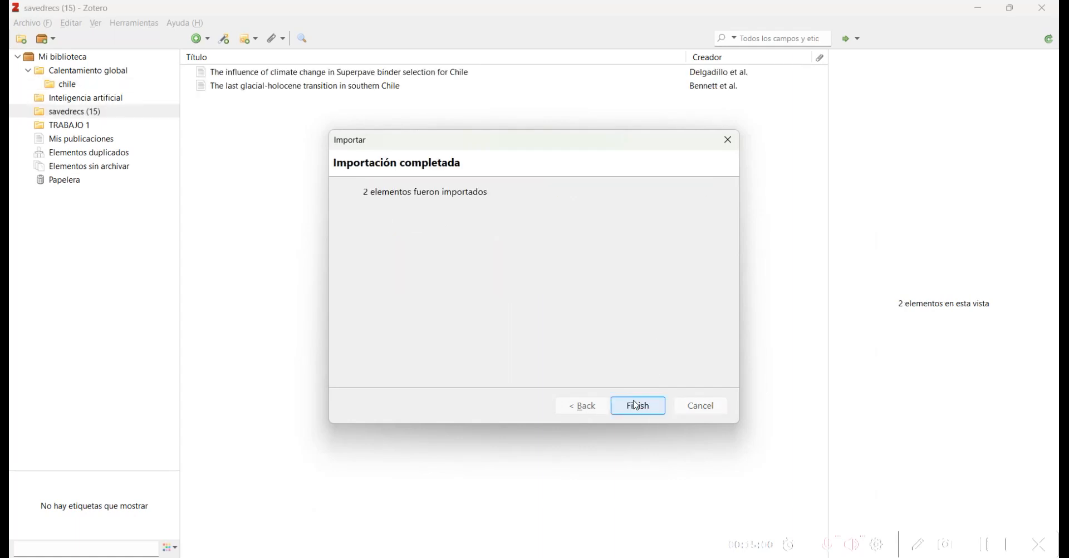
click(651, 412)
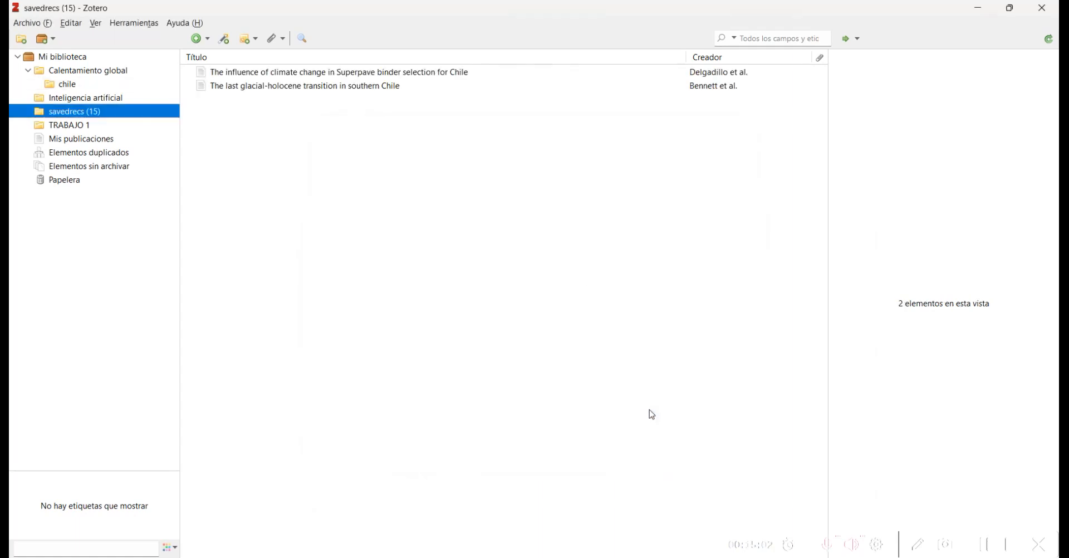
Step: Add both imported articles to the chile subcollection, then view Calentamiento global
right_click(278, 74)
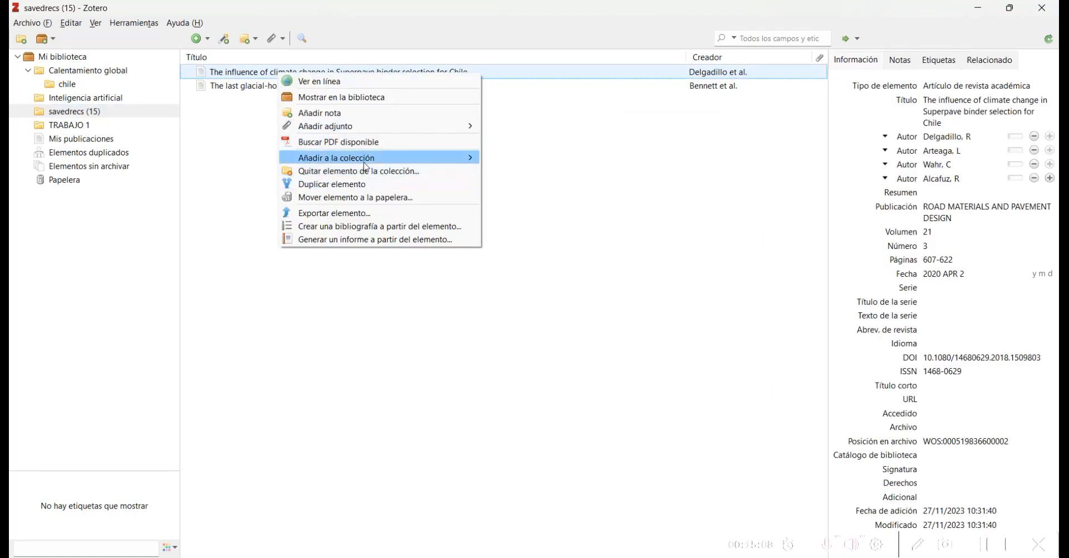
mouse_move(366, 166)
mouse_move(525, 179)
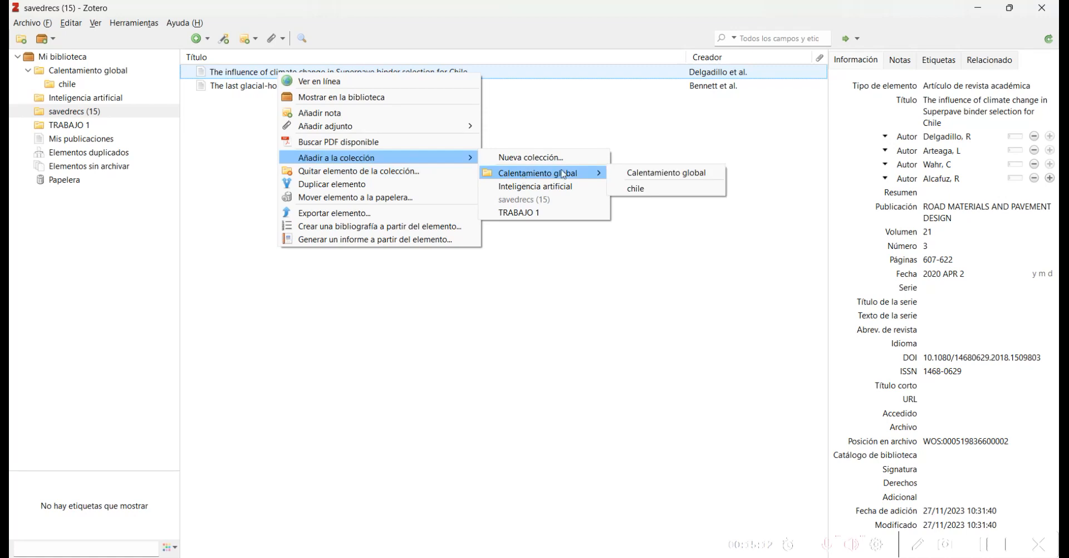
click(649, 191)
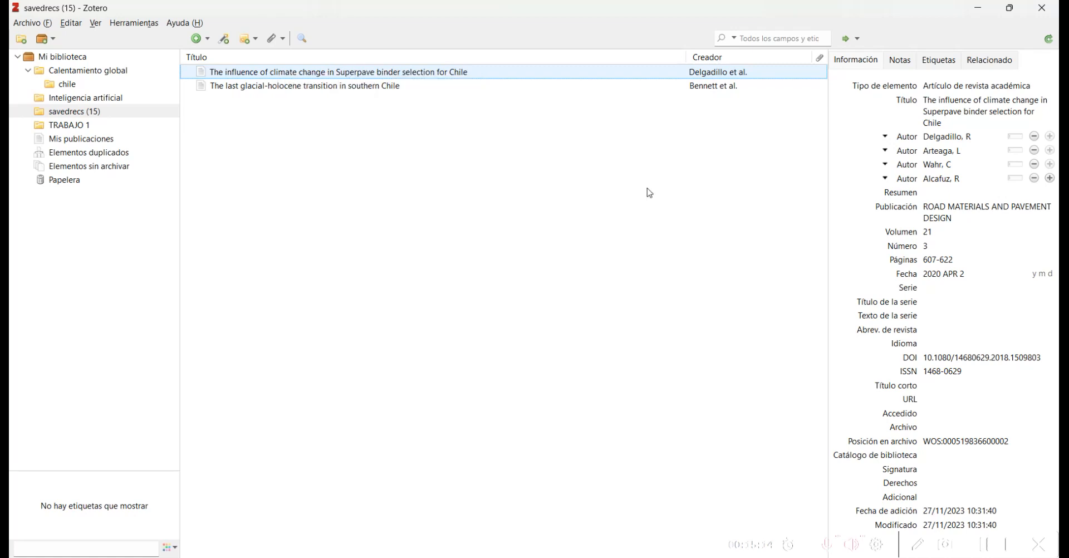
click(301, 87)
right_click(299, 89)
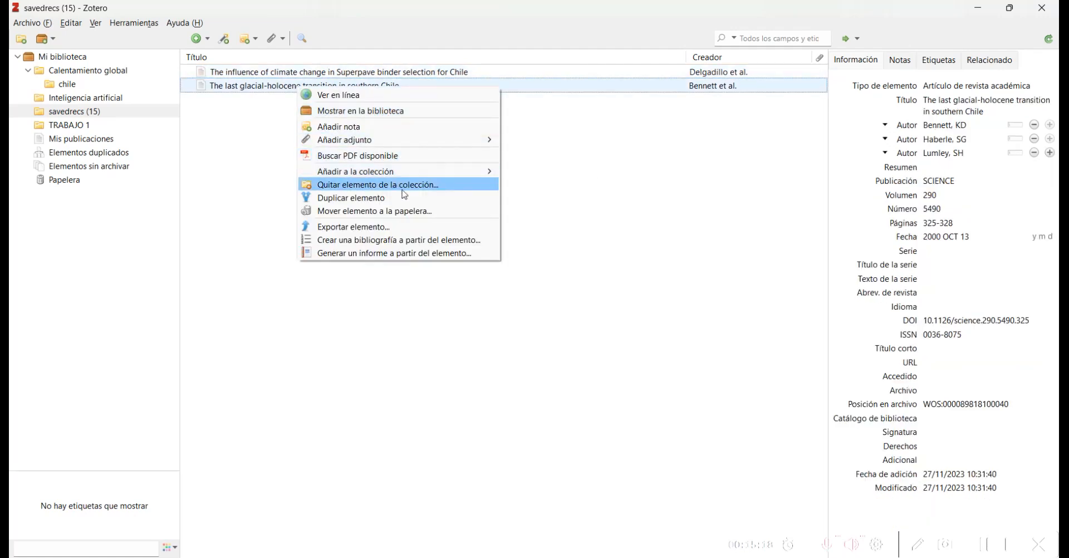
mouse_move(406, 173)
mouse_move(560, 192)
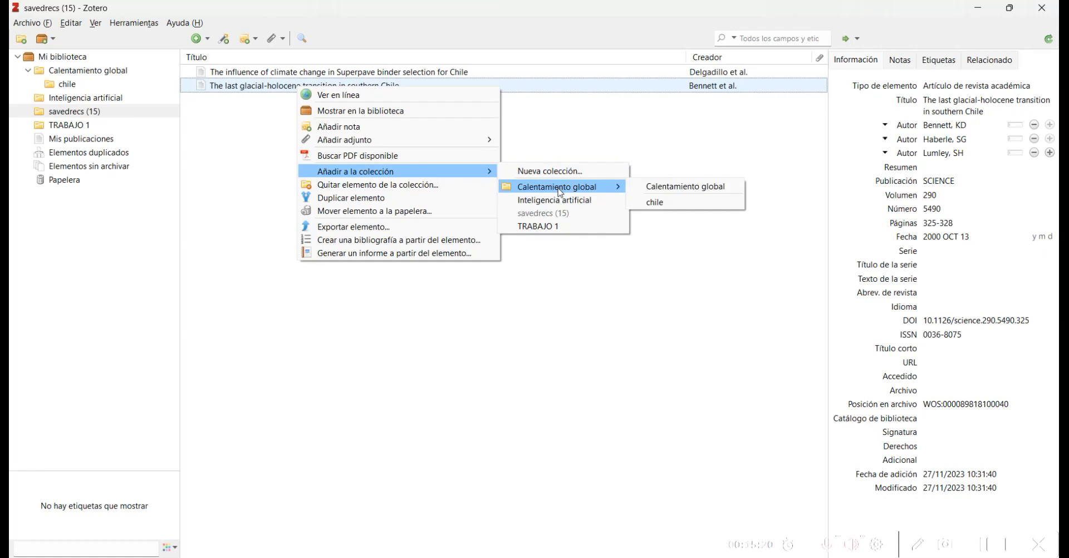
click(666, 203)
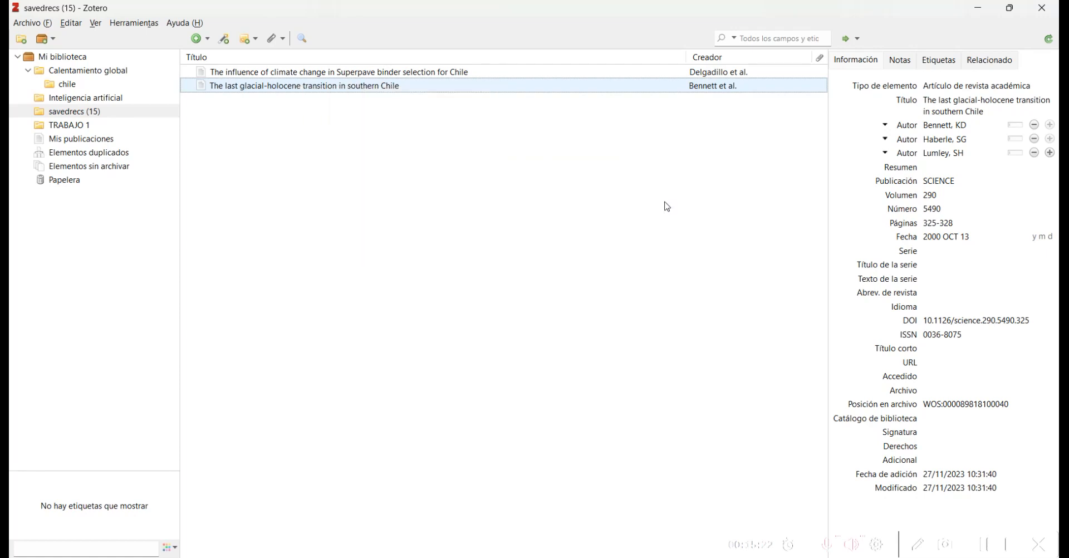
click(107, 72)
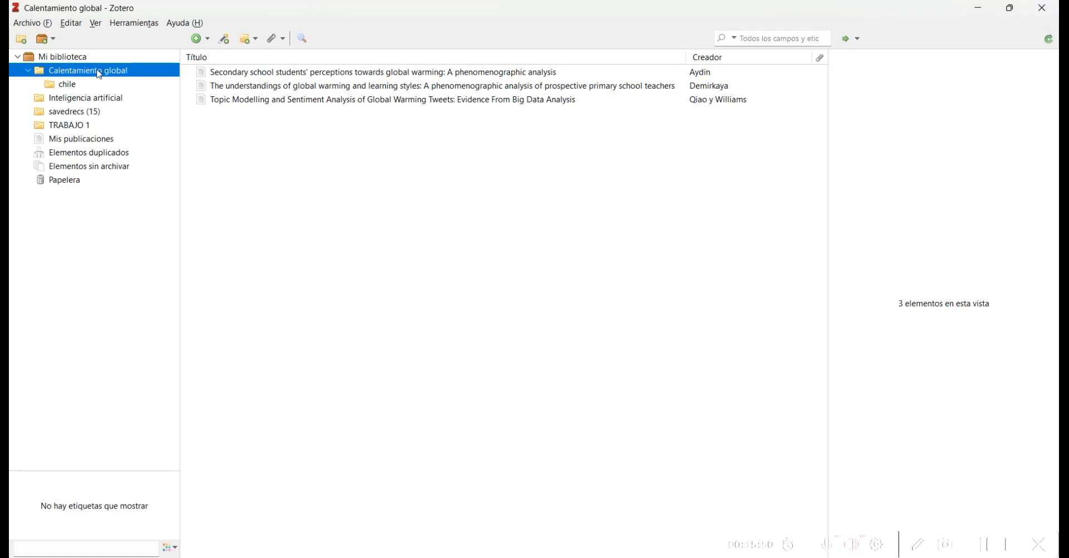
click(984, 544)
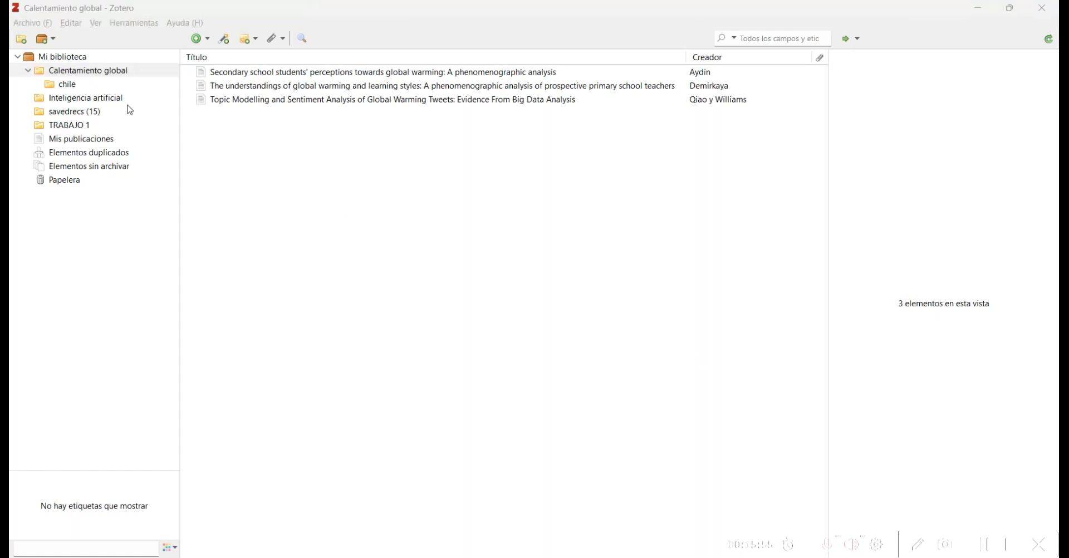
Step: Create an APA 7th edition bibliography from Calentamiento global, output as an RTF file
right_click(91, 77)
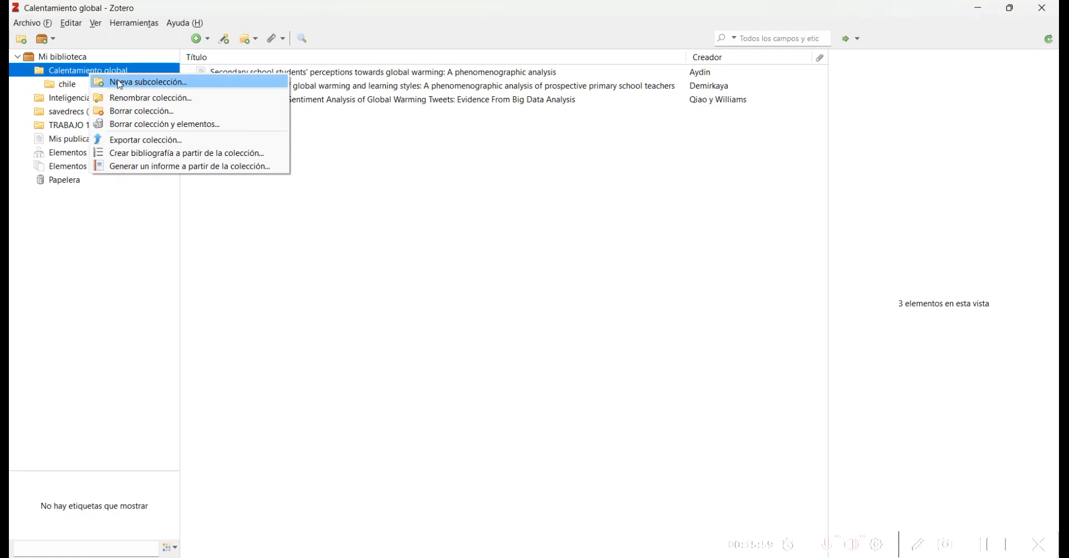
click(166, 160)
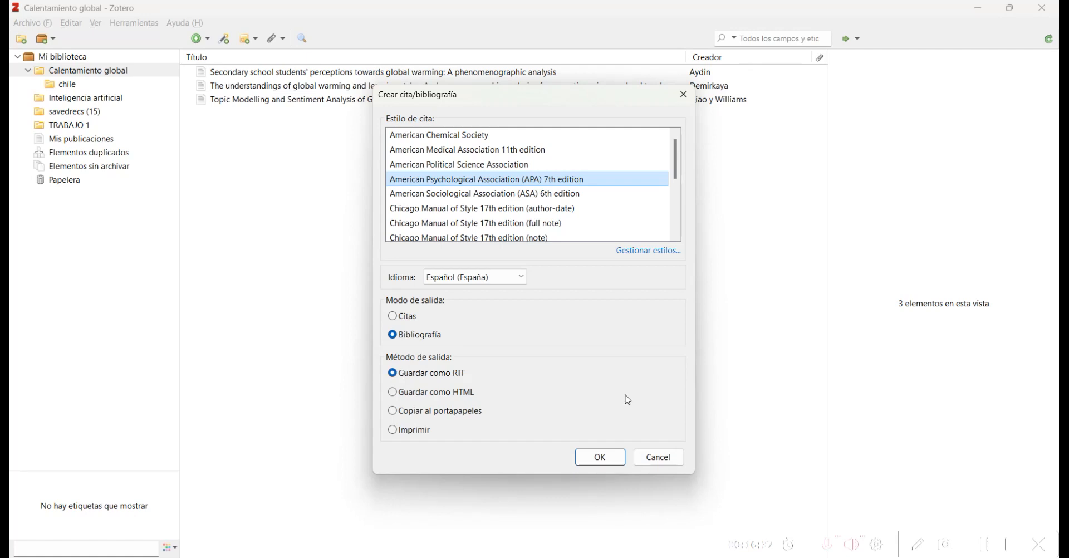
click(600, 457)
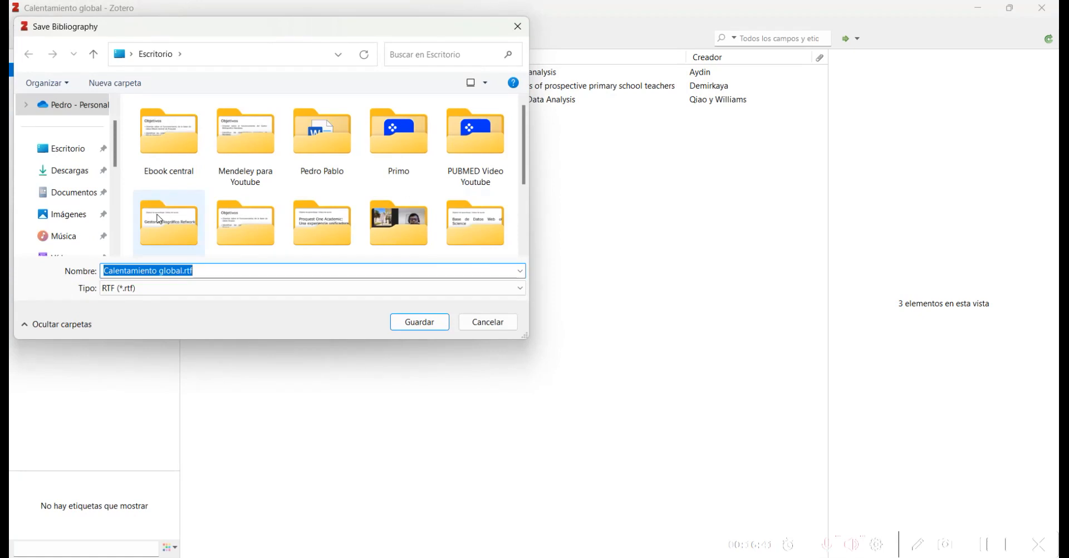
Step: Save Calentamiento global.rtf to the Escritorio and minimise Zotero to the desktop
click(70, 148)
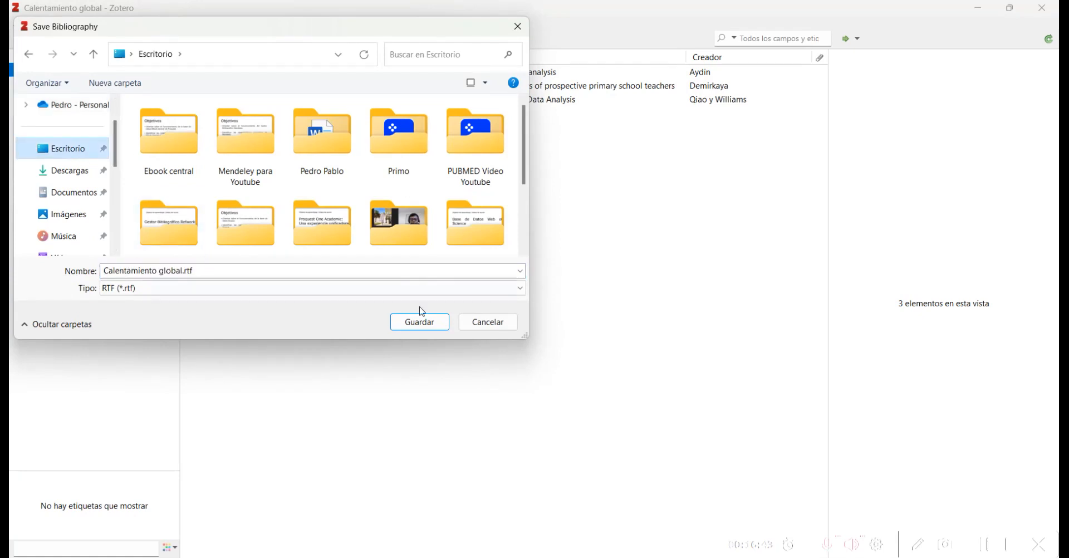
click(422, 322)
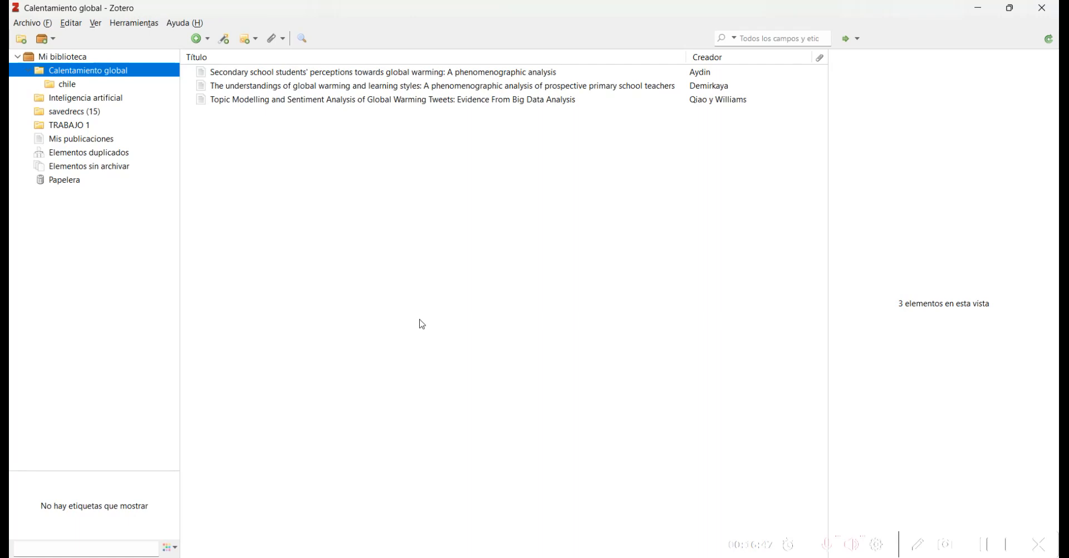
key(super+d)
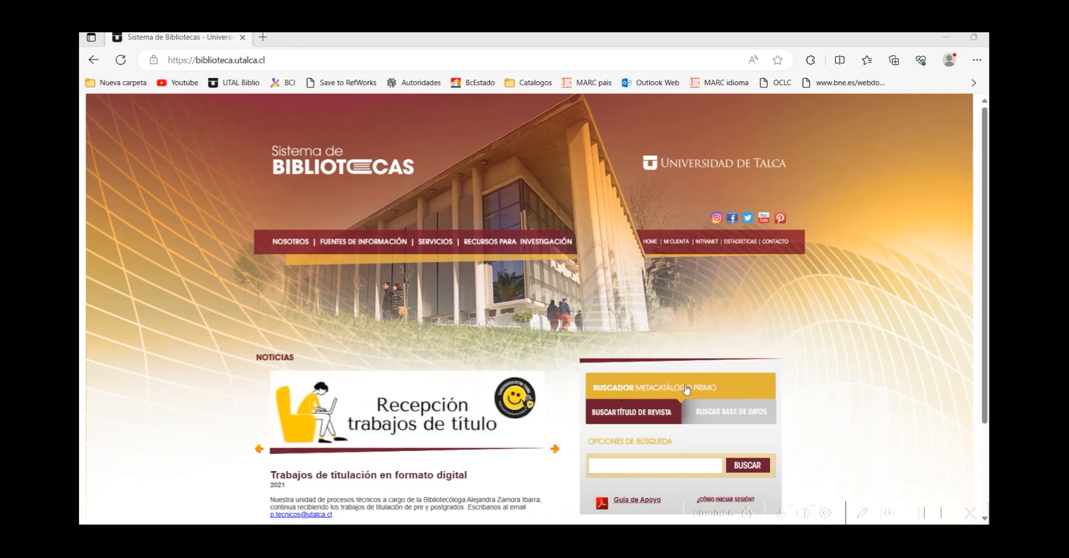
Step: Open the Primo catalogue, dismiss its prompts, and search 'metodologia de la investigacion'
click(685, 386)
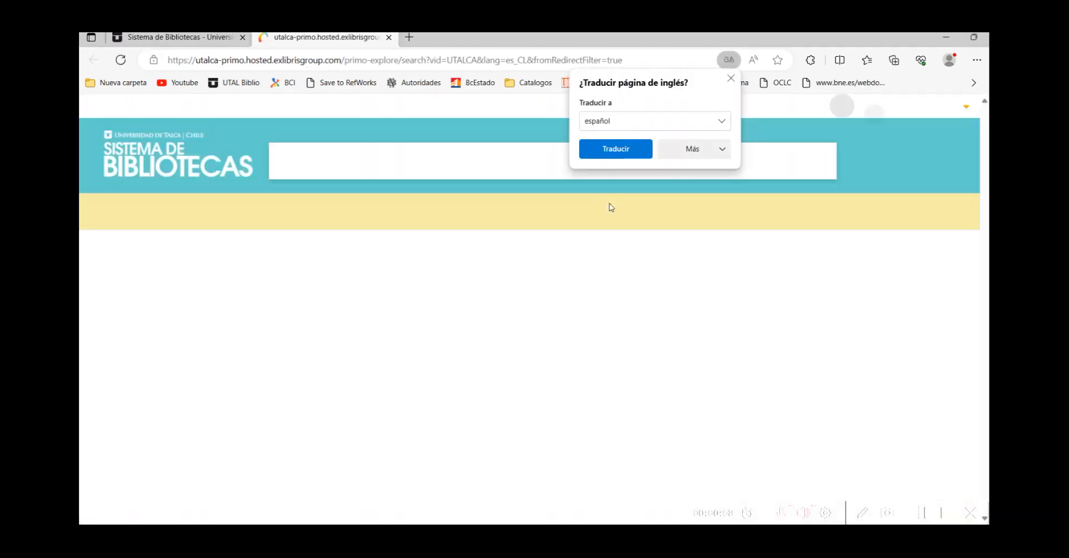
click(731, 78)
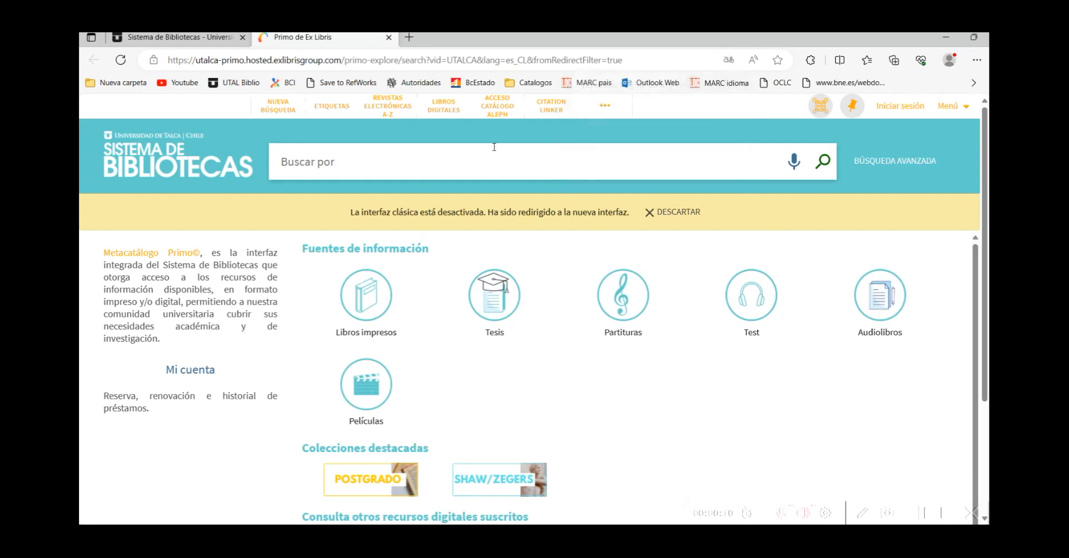
click(444, 159)
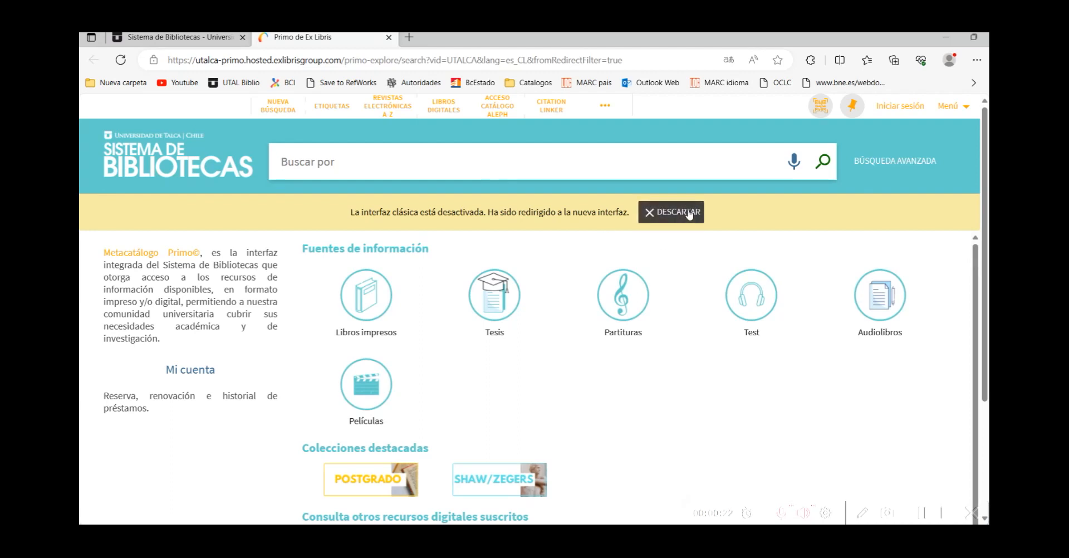
click(668, 212)
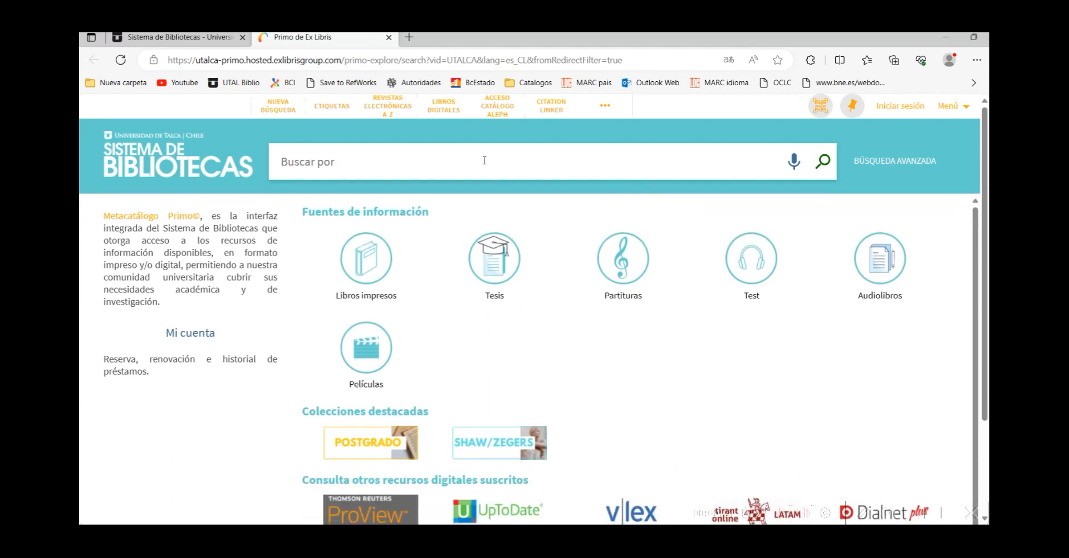
text(meto)
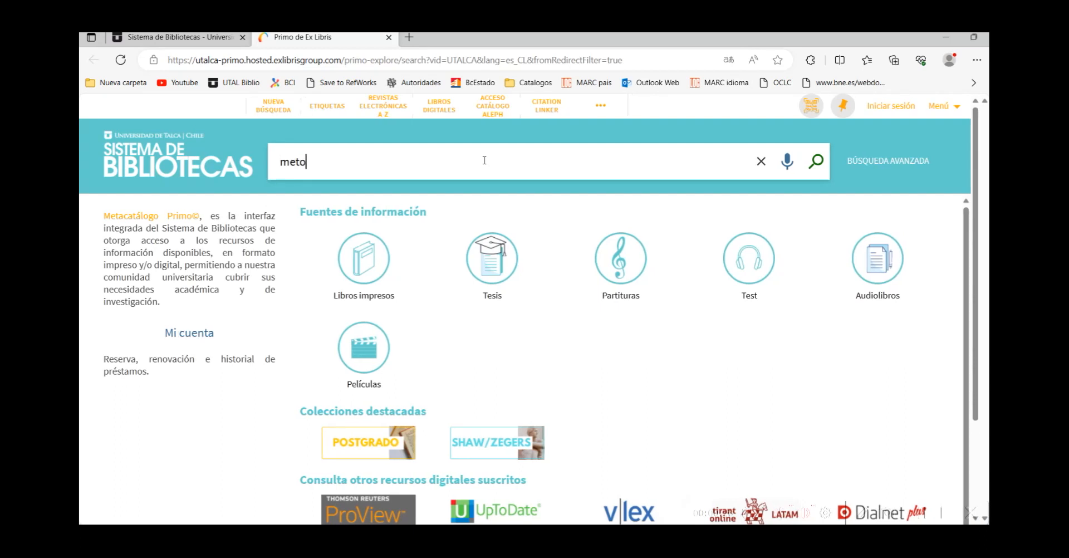
text(dol)
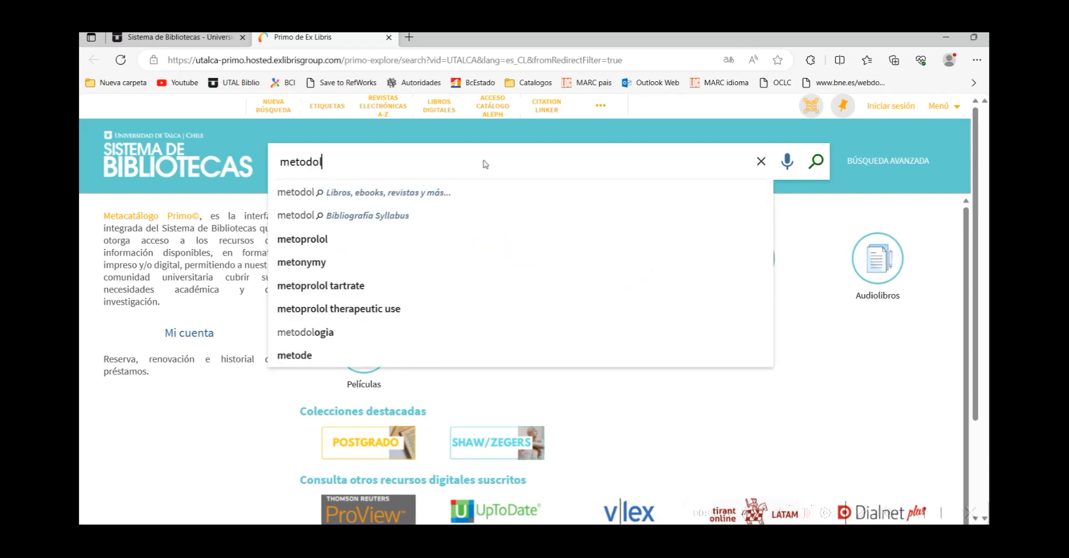
text(ogia de la investigacion)
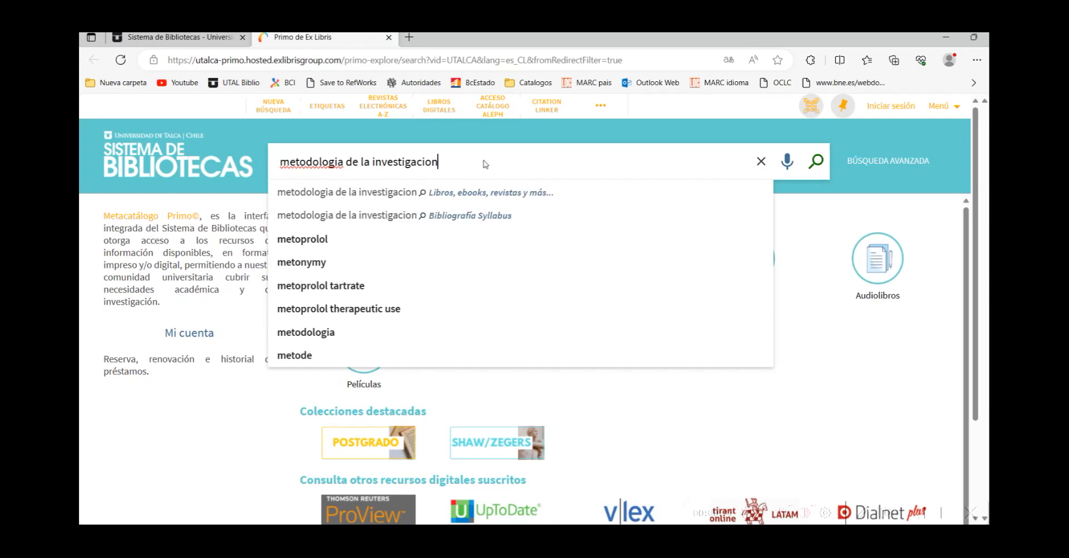
key(Return)
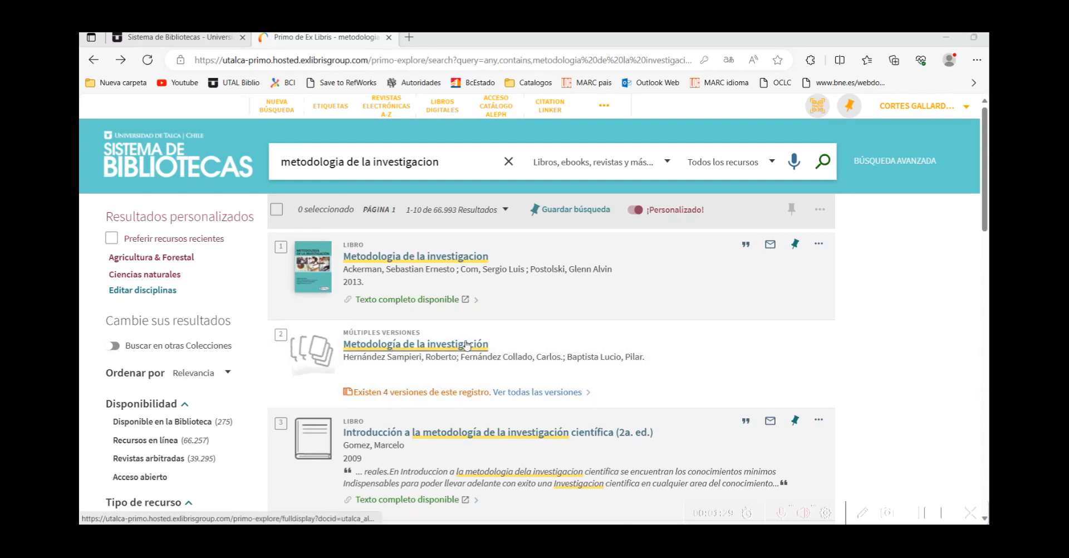
Step: Download a RIS export of the 2014 6th edition of Metodología de la investigación
click(395, 344)
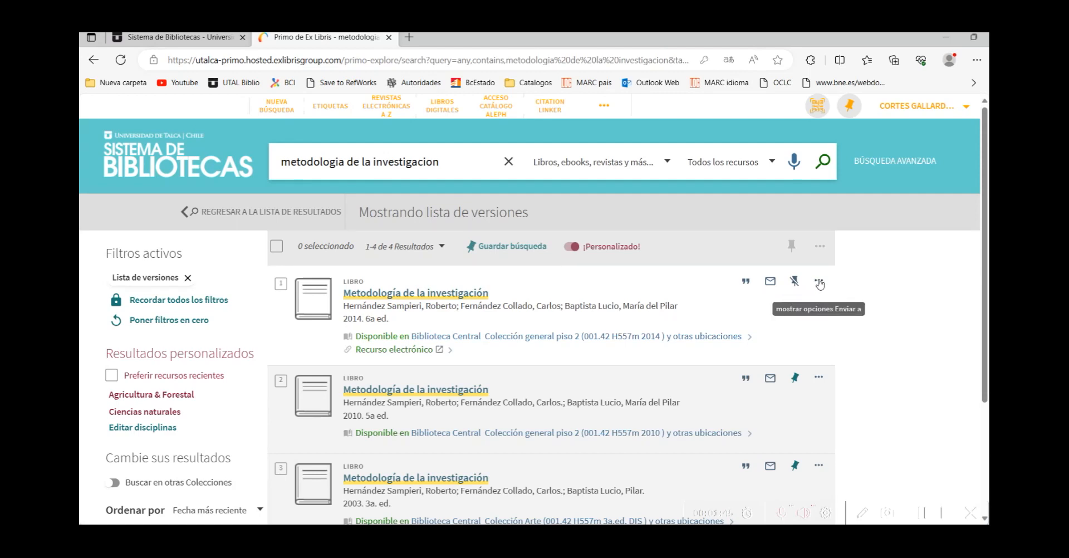
click(820, 283)
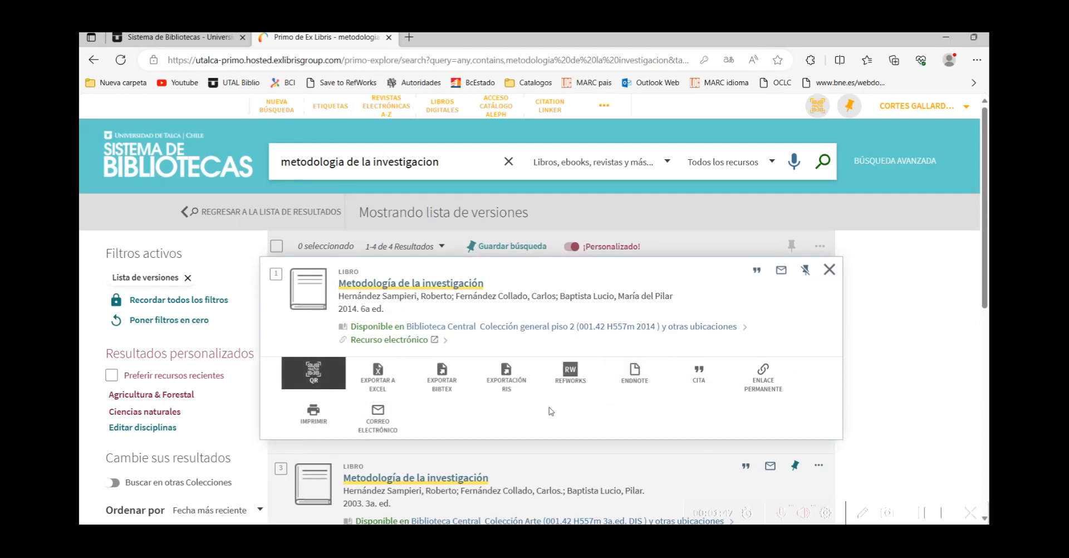
click(515, 375)
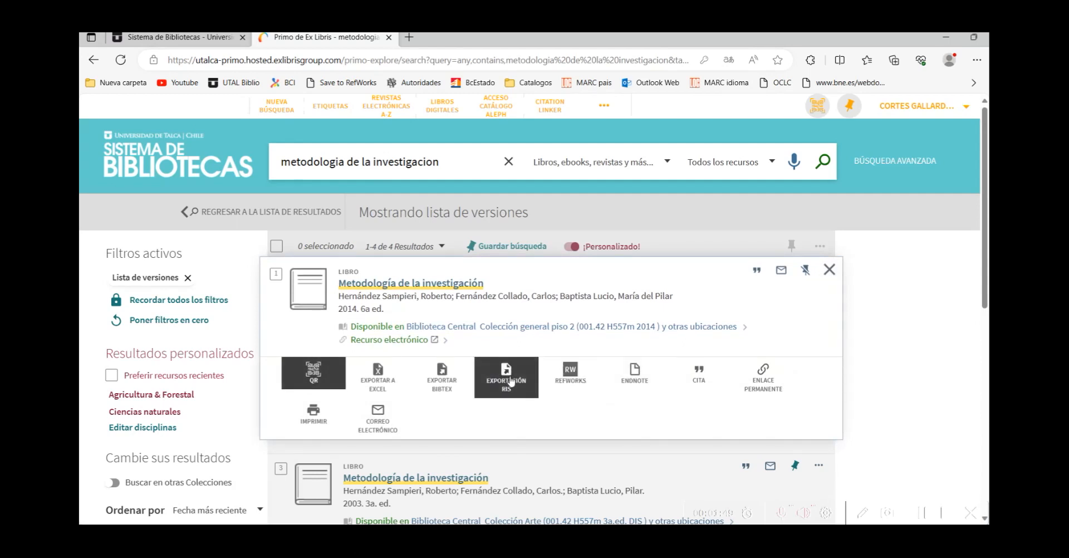
click(510, 380)
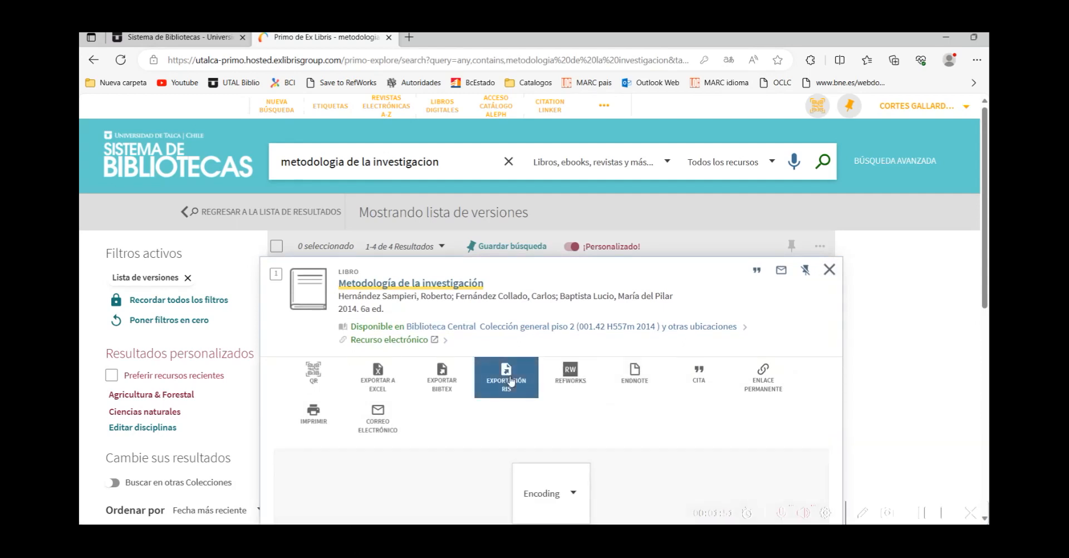
scroll(725, 427, down, 5)
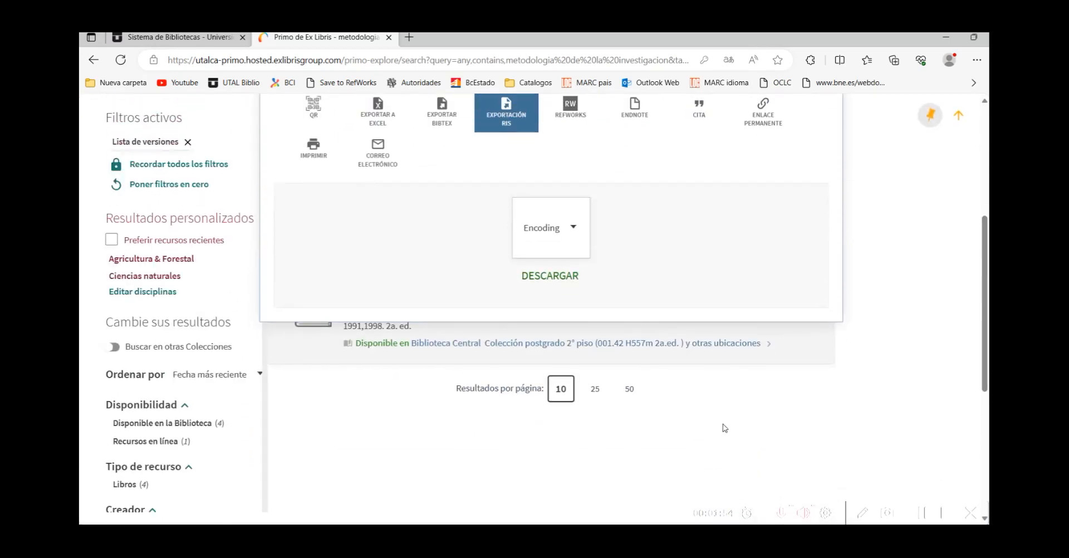
click(551, 281)
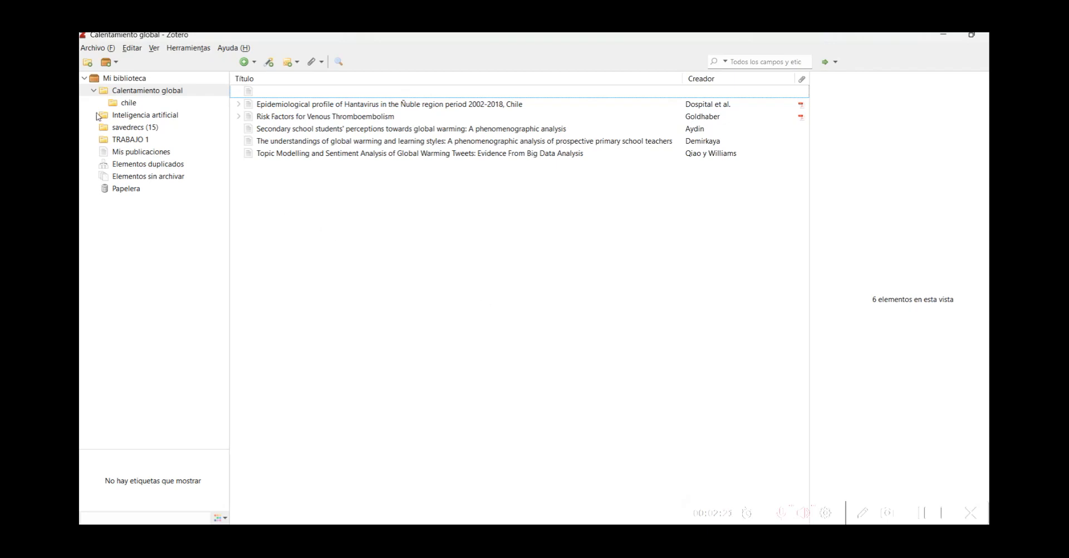
Step: Import Primo_RIS_Export (3).ris from Descargas into a new Zotero collection
click(99, 49)
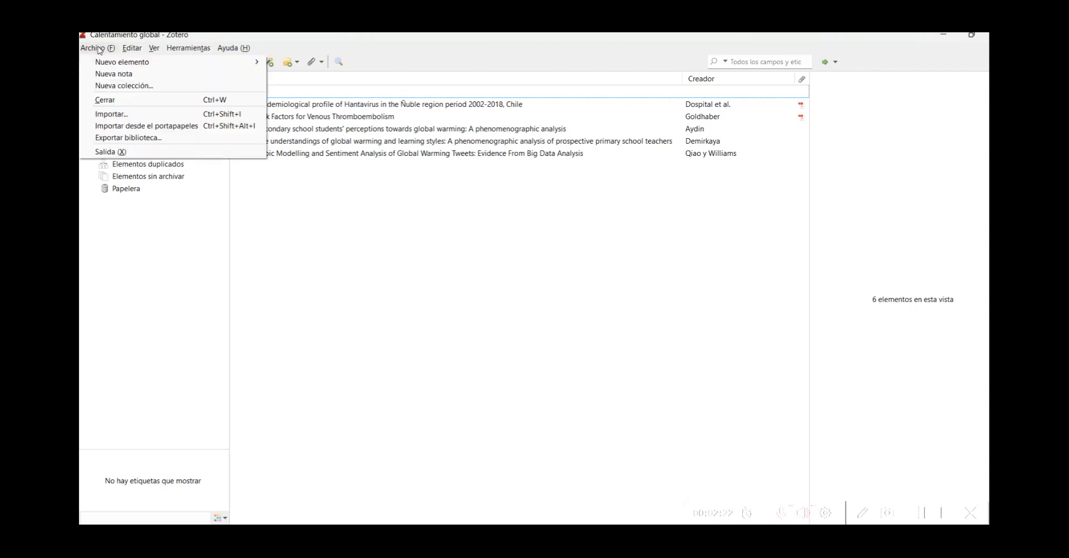
click(106, 114)
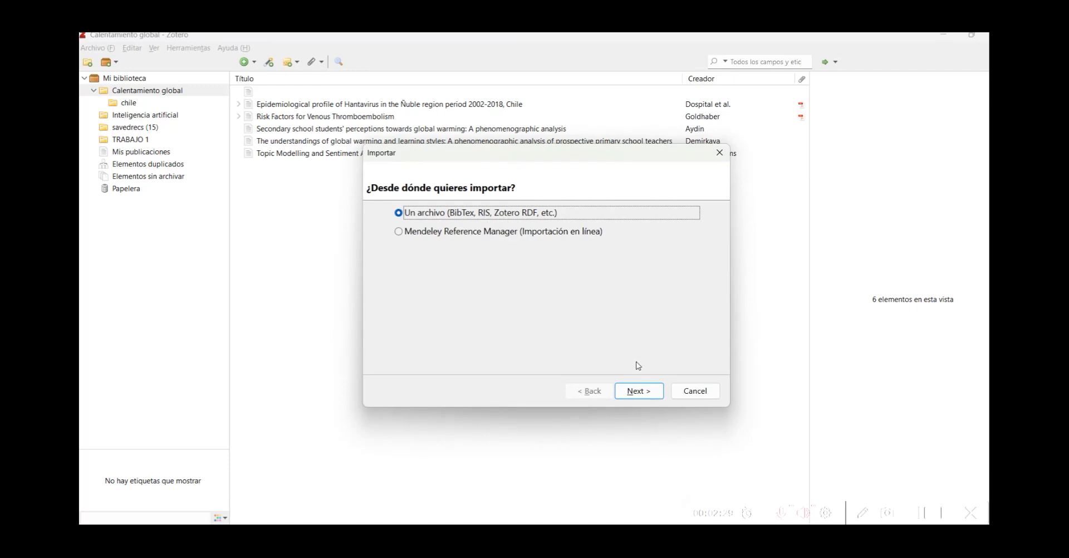
click(638, 390)
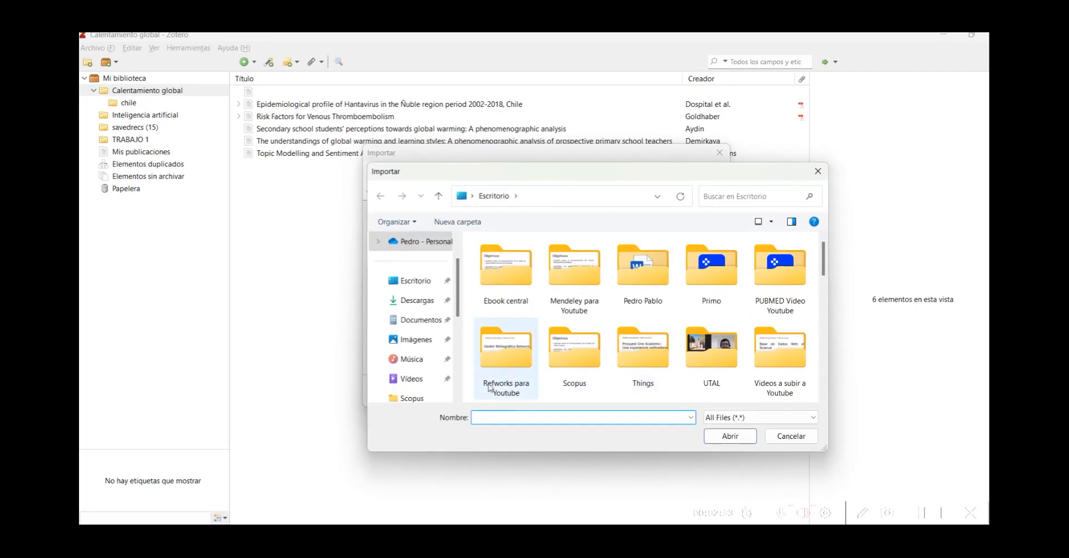
click(413, 300)
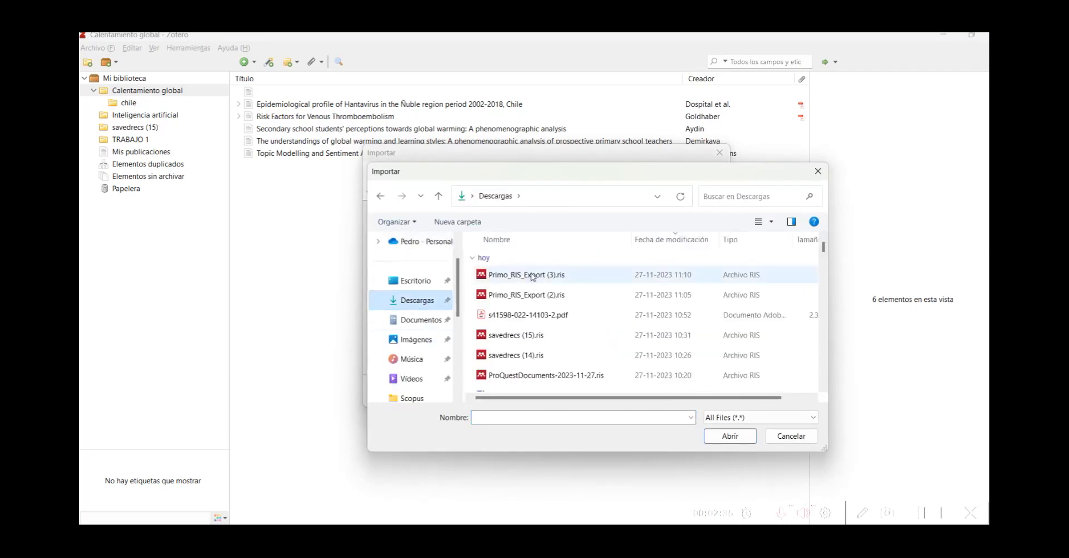
click(527, 274)
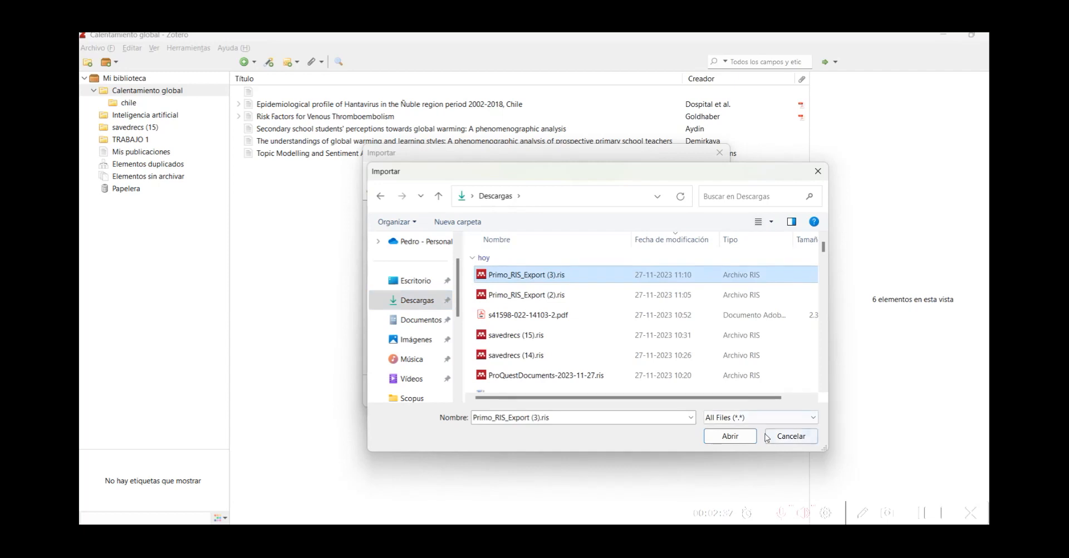
click(730, 436)
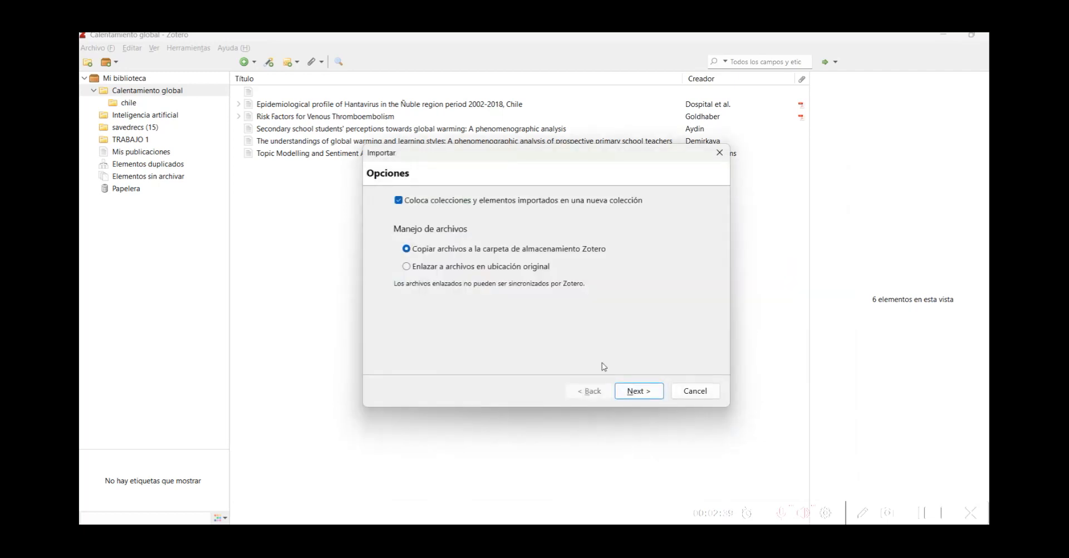
click(635, 392)
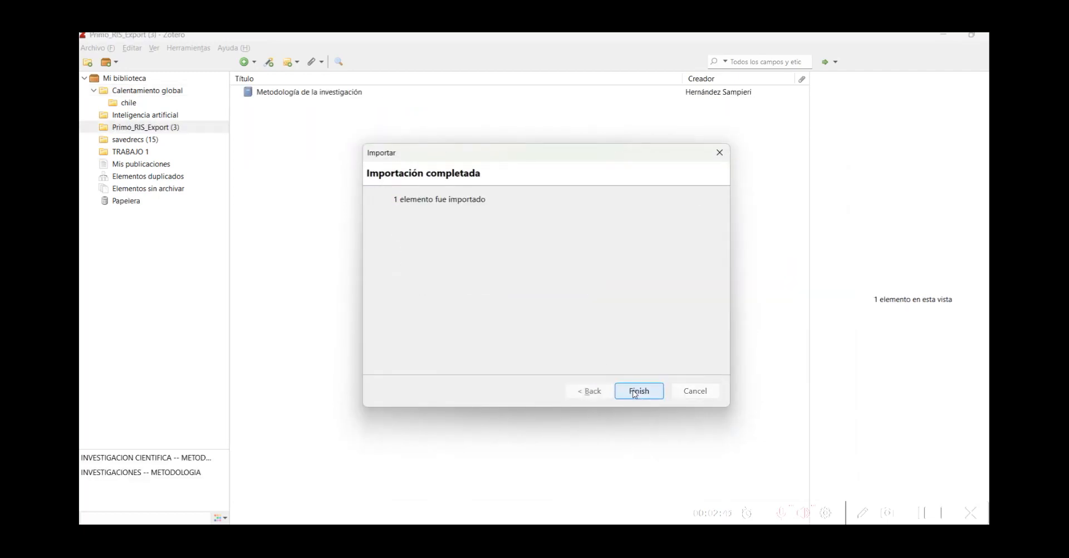
click(635, 391)
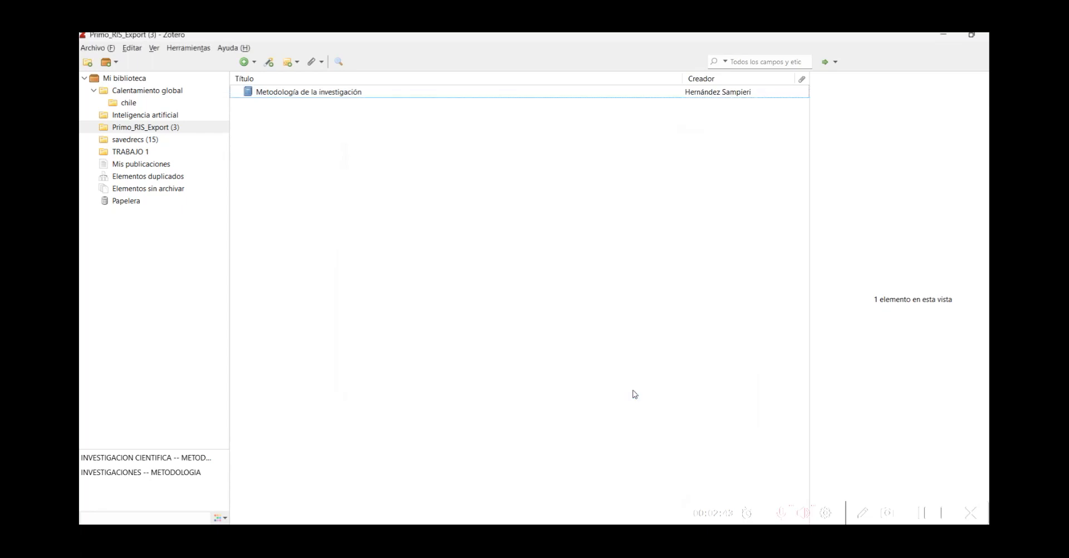
Step: Add Metodología de la investigación to Calentamiento global, view its 7 items, and launch Word
right_click(283, 98)
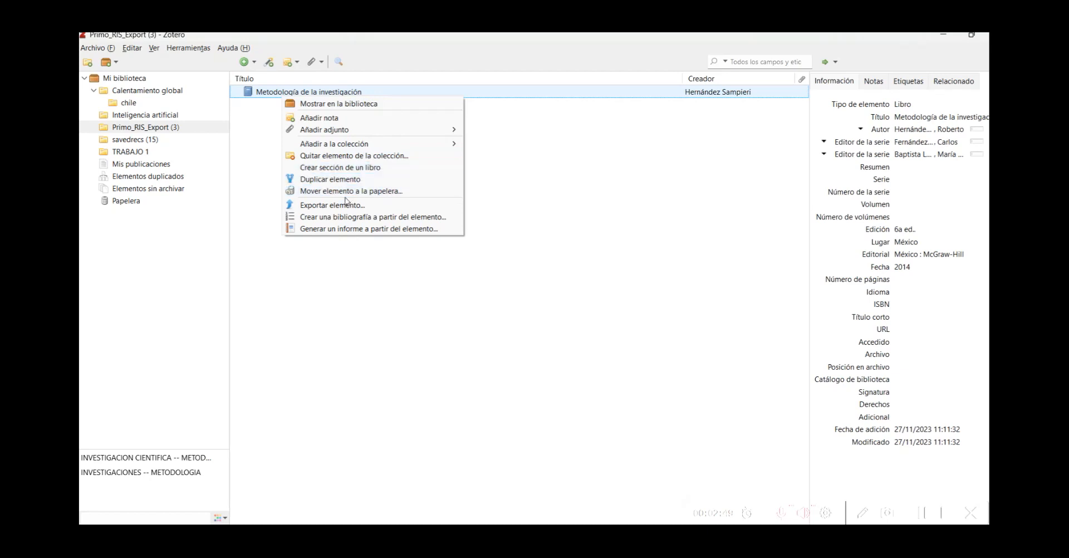
mouse_move(344, 147)
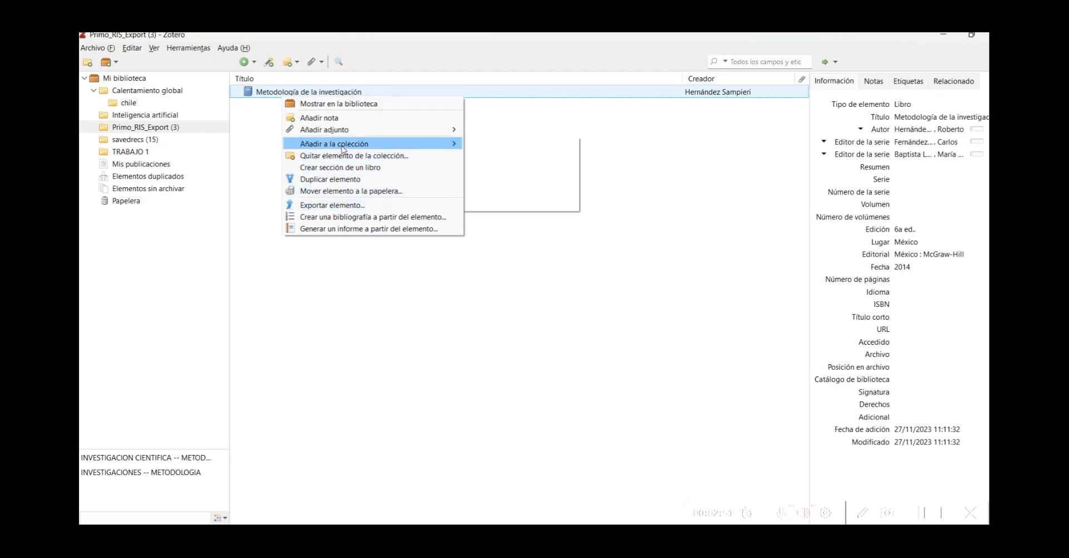
mouse_move(528, 160)
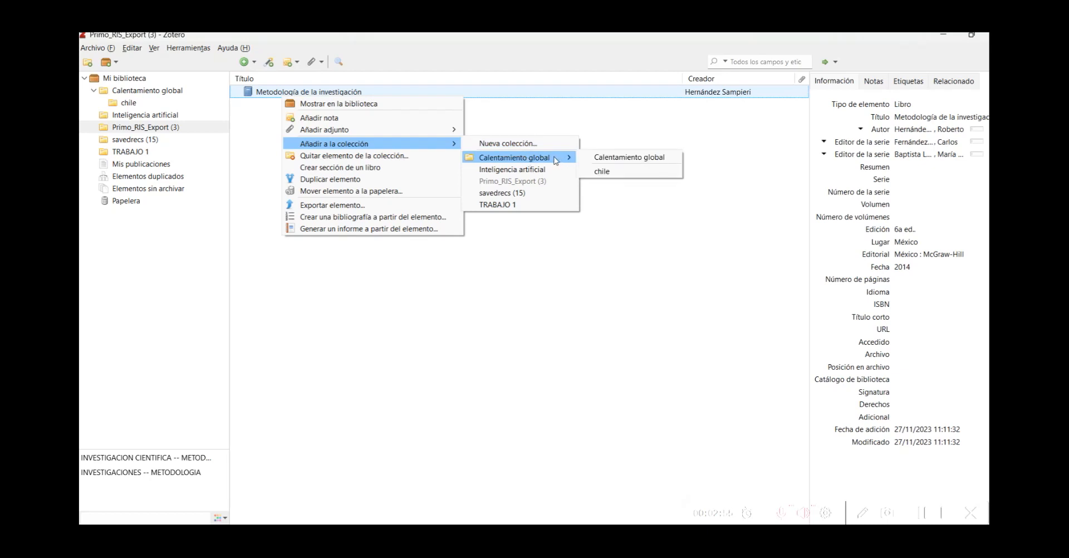
click(606, 159)
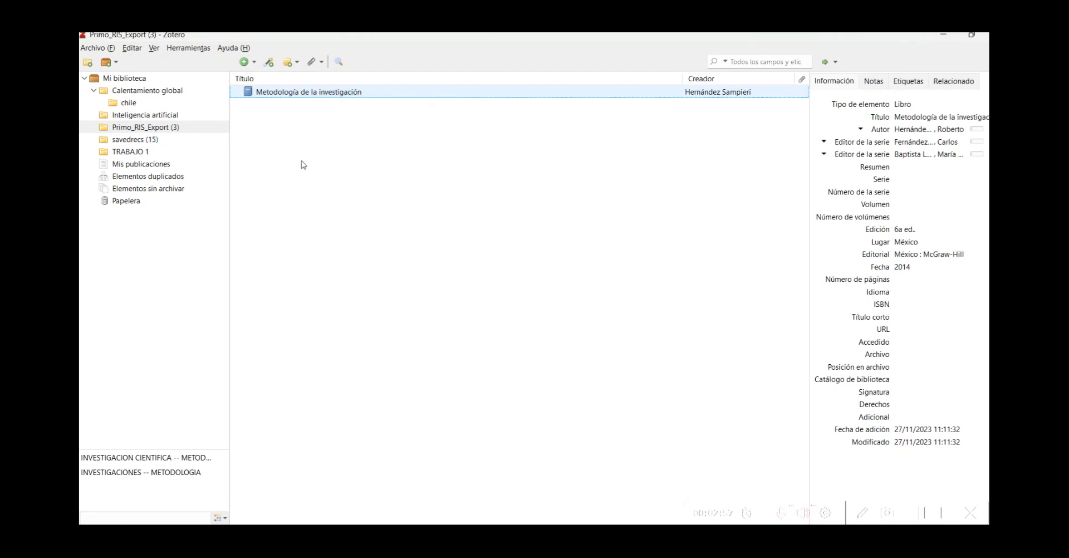
click(161, 93)
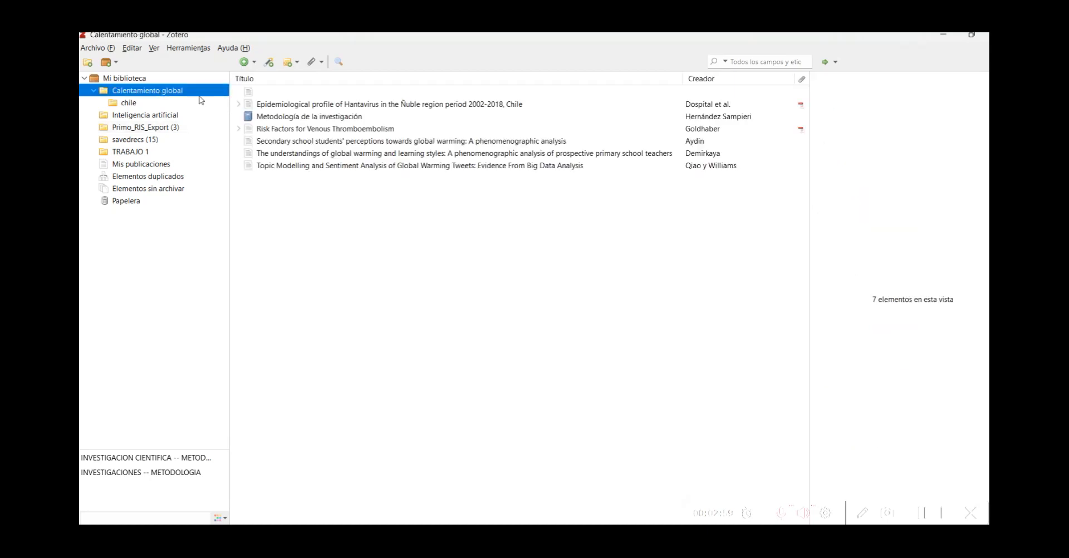
click(365, 241)
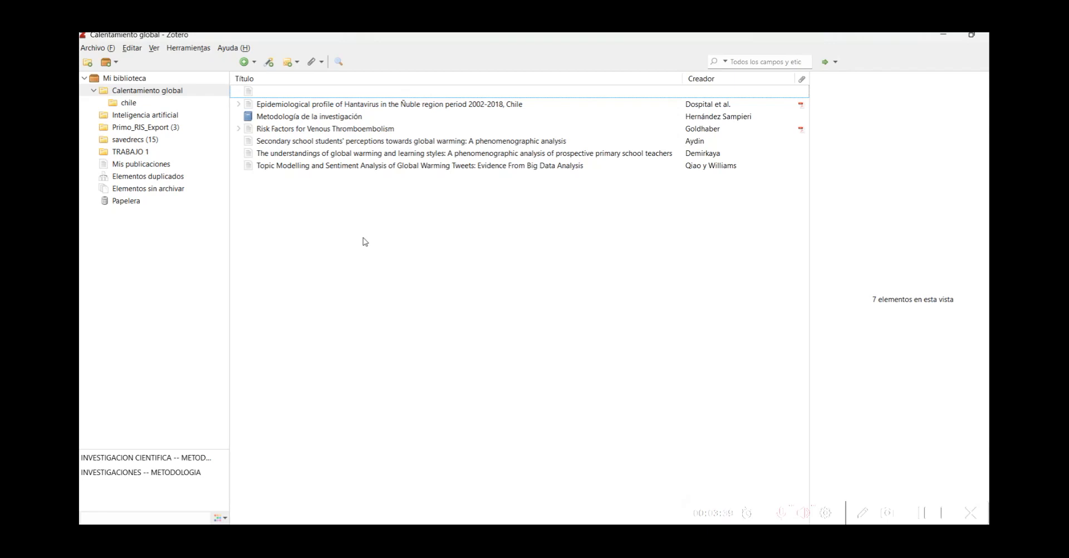
click(641, 531)
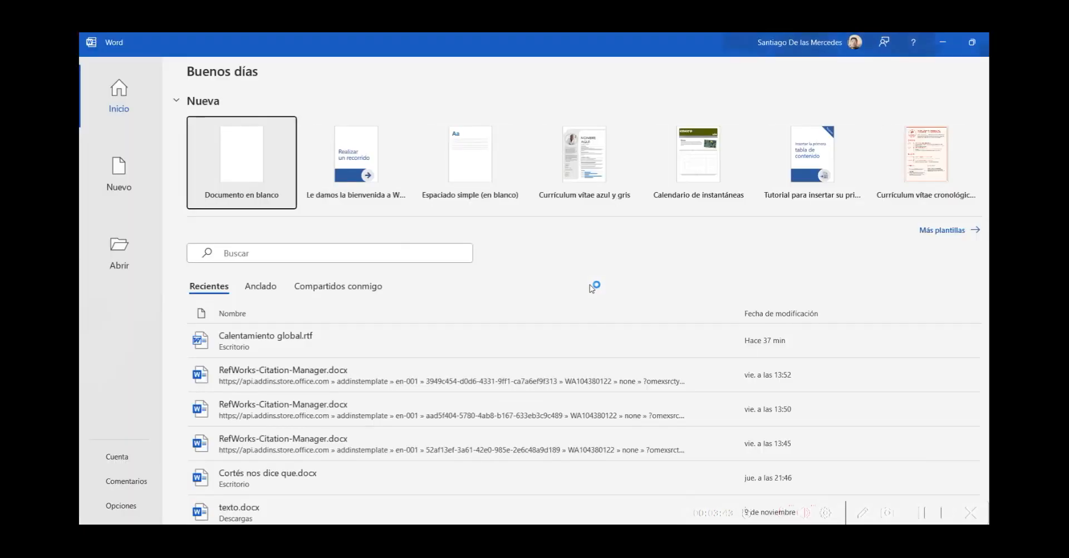
Step: Start a blank Word document, show its Zotero tools, and return to the Primo record in Edge
click(241, 166)
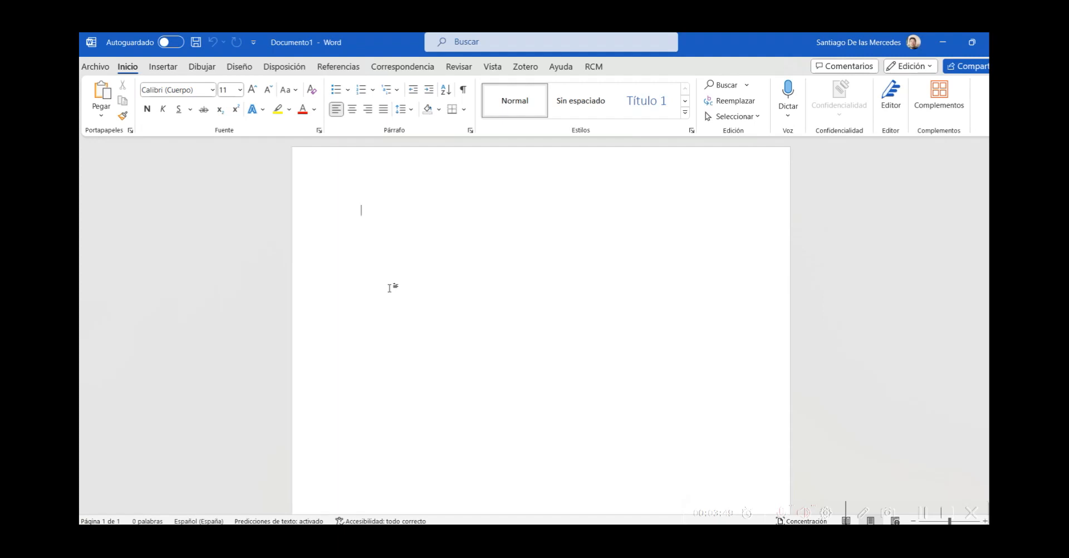
click(523, 67)
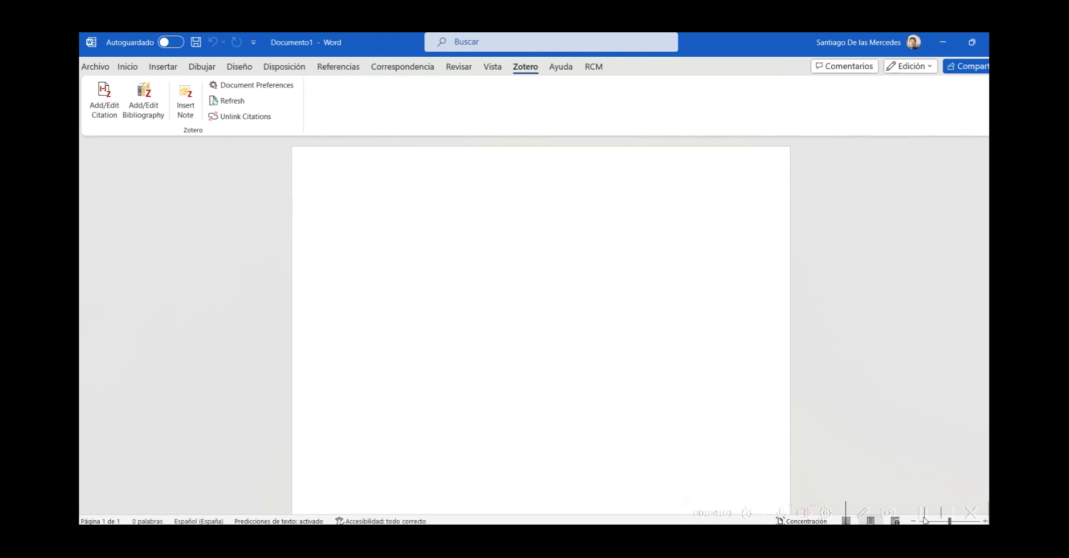
key(alt+Tab)
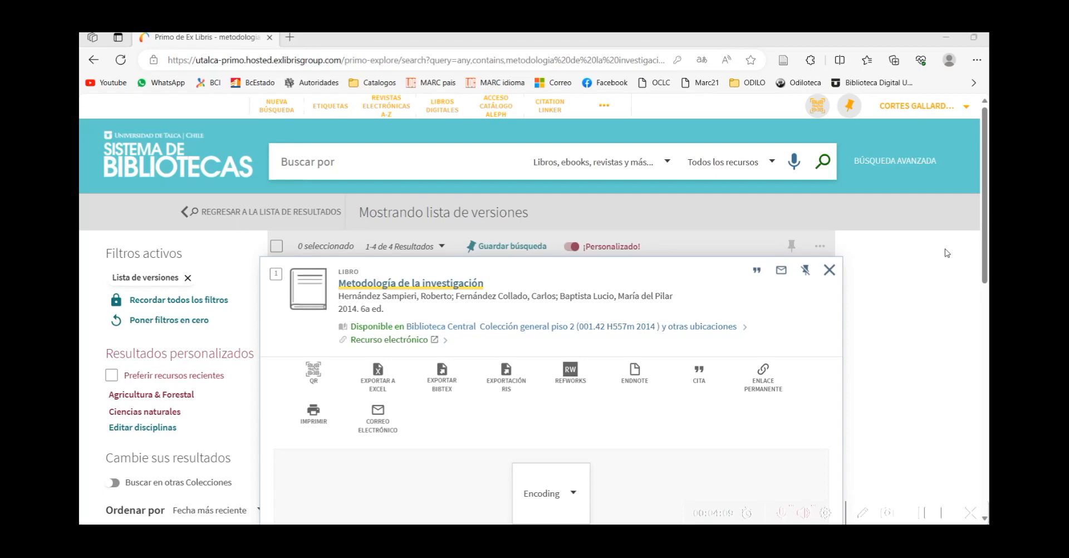
key(alt+Tab)
key(alt+Tab)
key(alt+Tab)
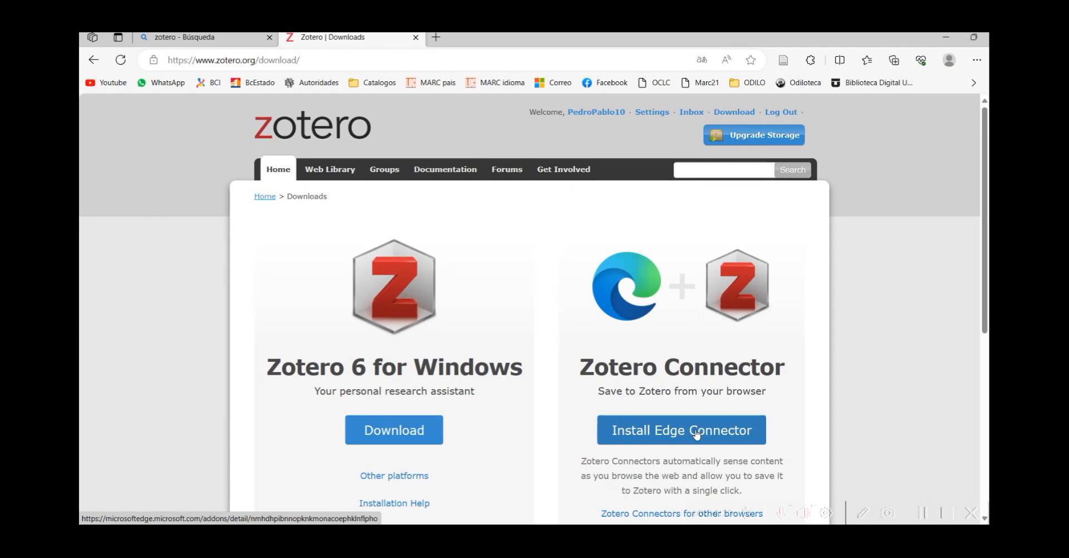
key(alt+Tab)
key(alt+Tab)
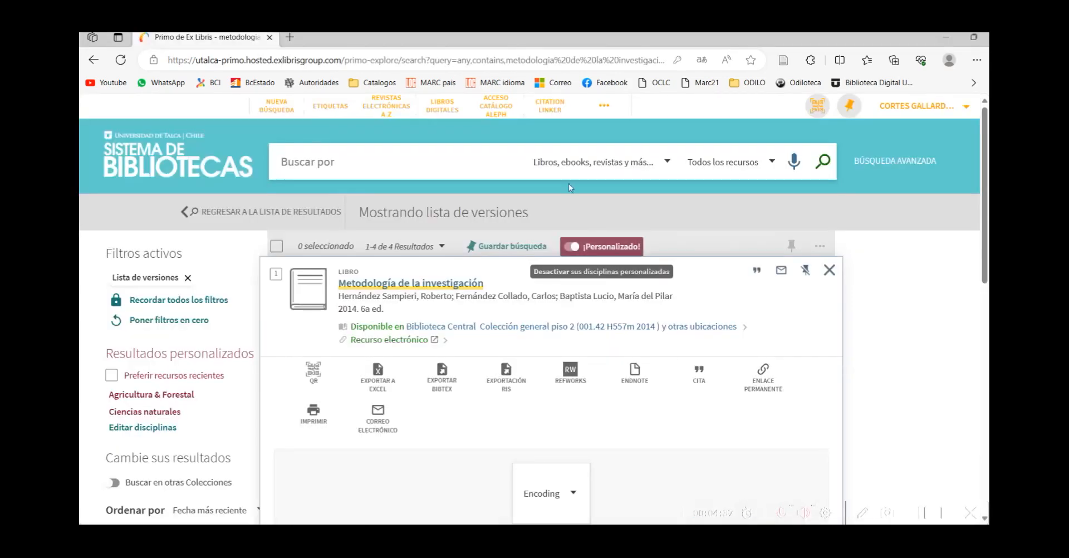
click(405, 54)
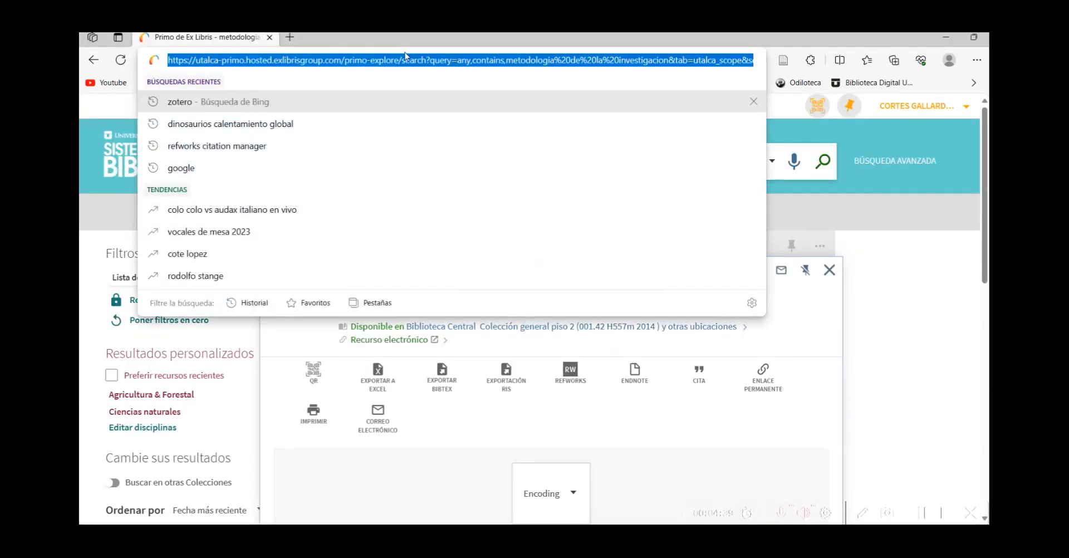
Step: Search Bing for 'dinosaurios calentamiento global' and open the Milenio article, dismissing its popups
text(din)
key(Return)
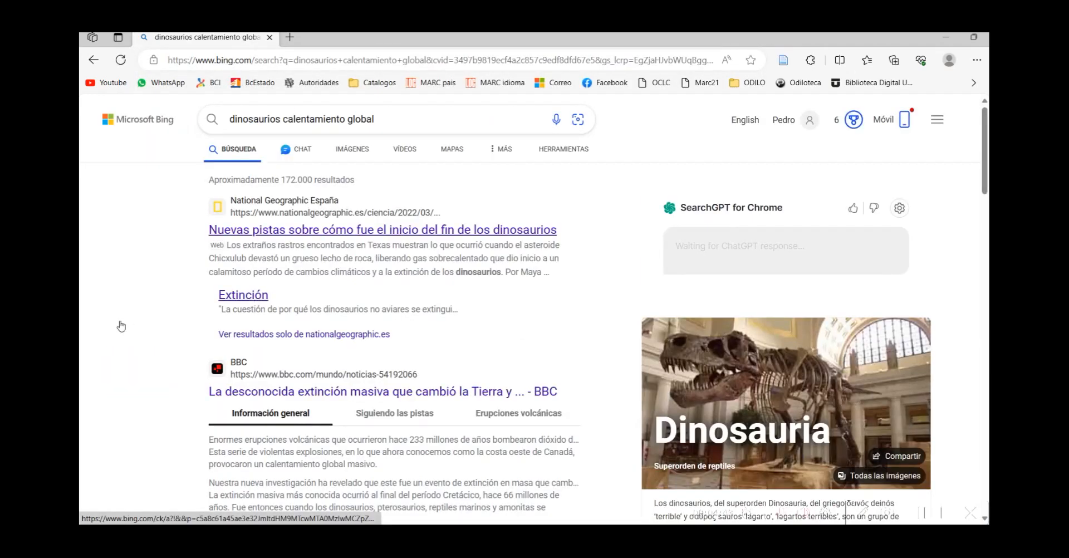
scroll(95, 315, down, 2)
scroll(95, 315, down, 8)
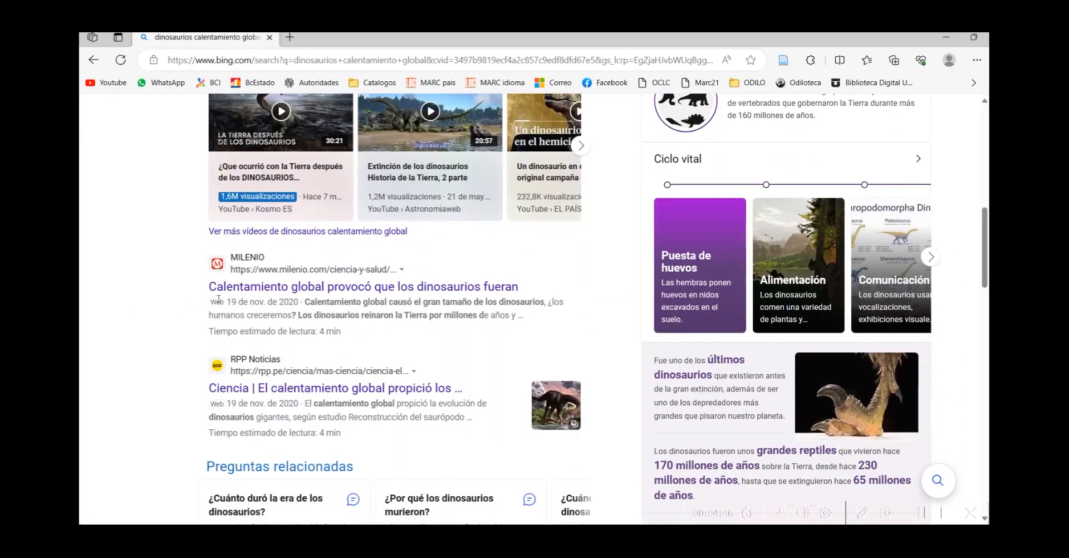
click(252, 288)
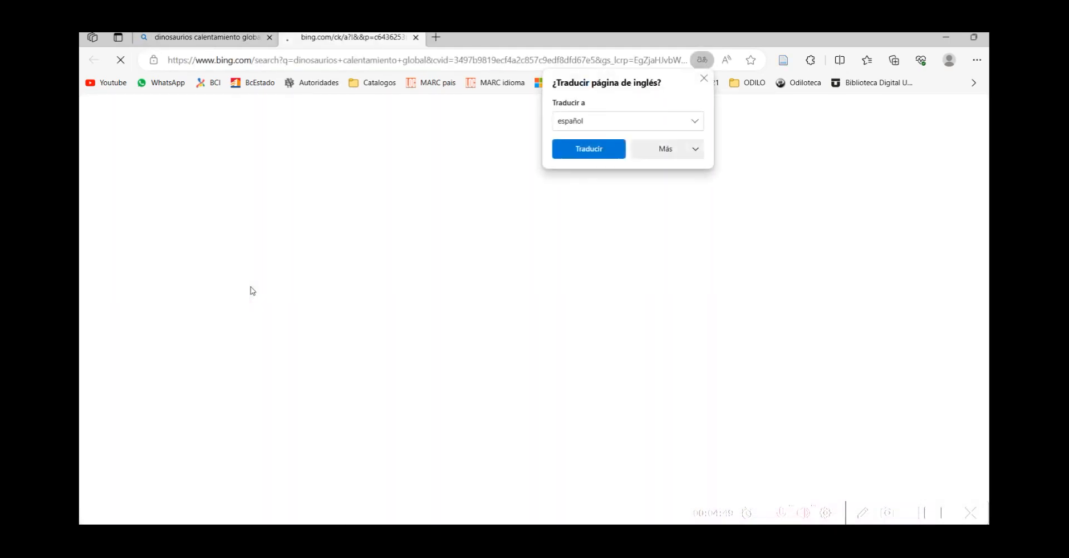
click(703, 80)
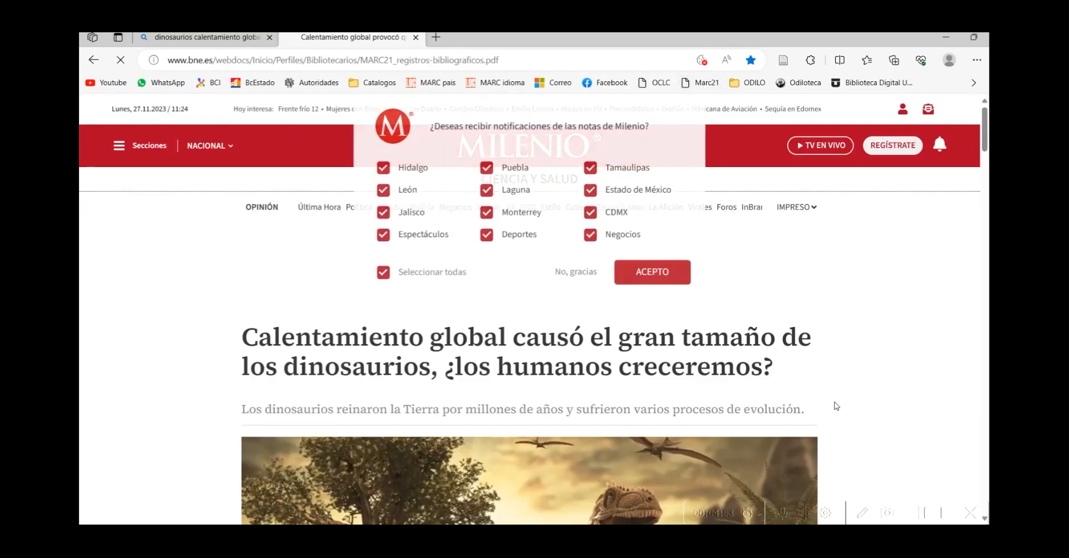
click(573, 277)
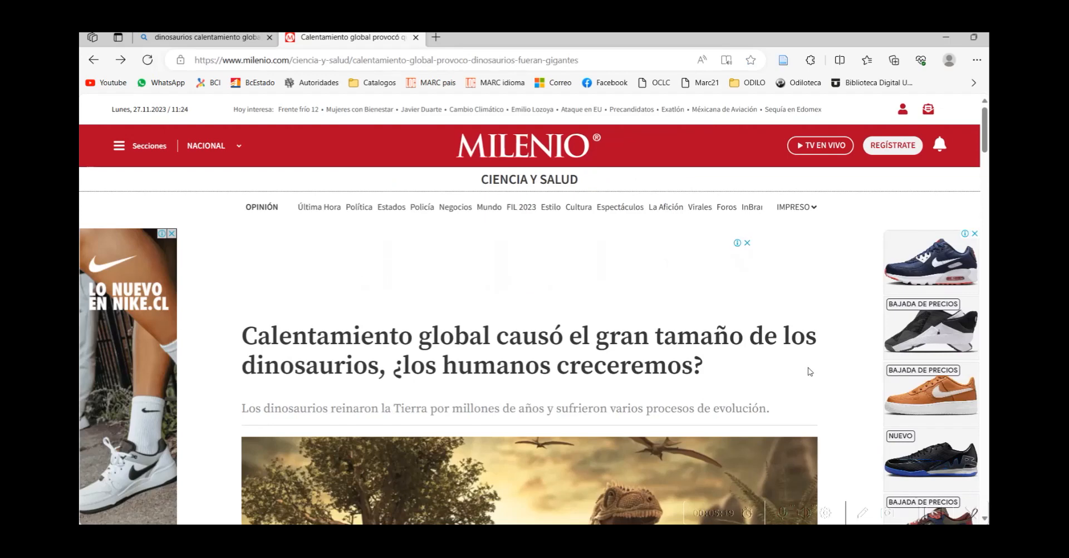
Step: Save the Milenio article with the Zotero Connector into the Calentamiento global collection
click(784, 60)
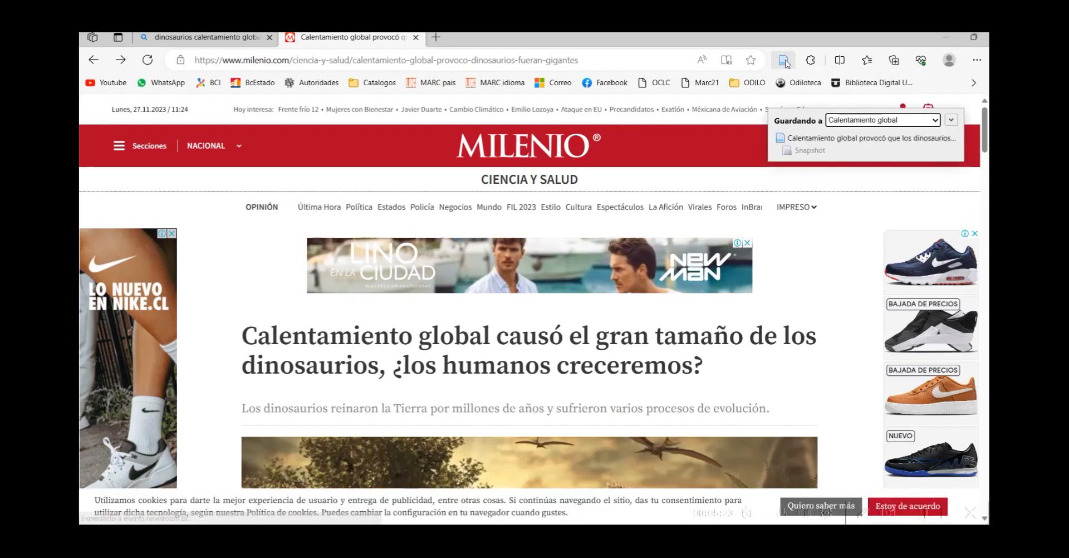
click(938, 123)
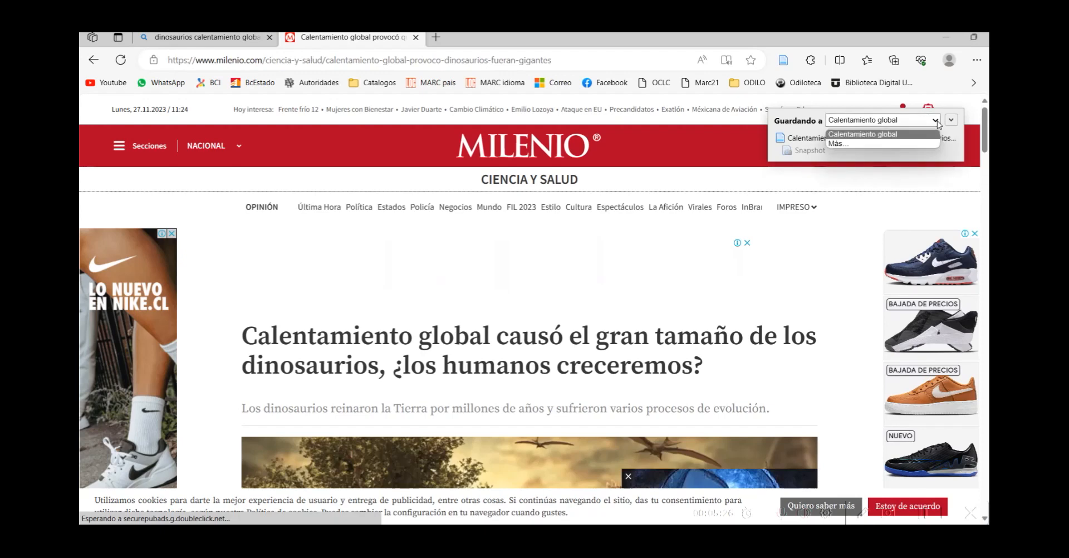
click(899, 134)
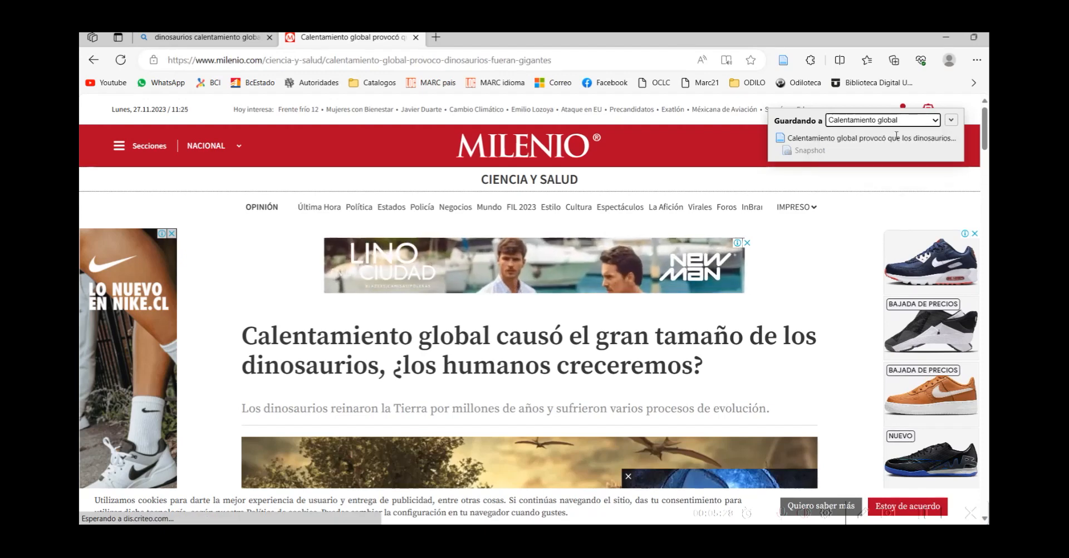
click(950, 121)
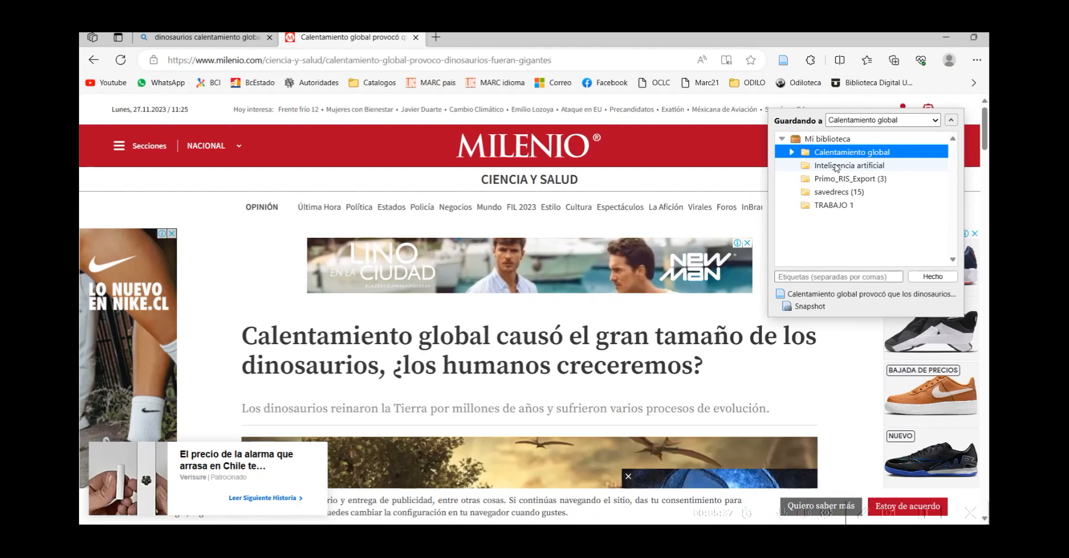
click(933, 277)
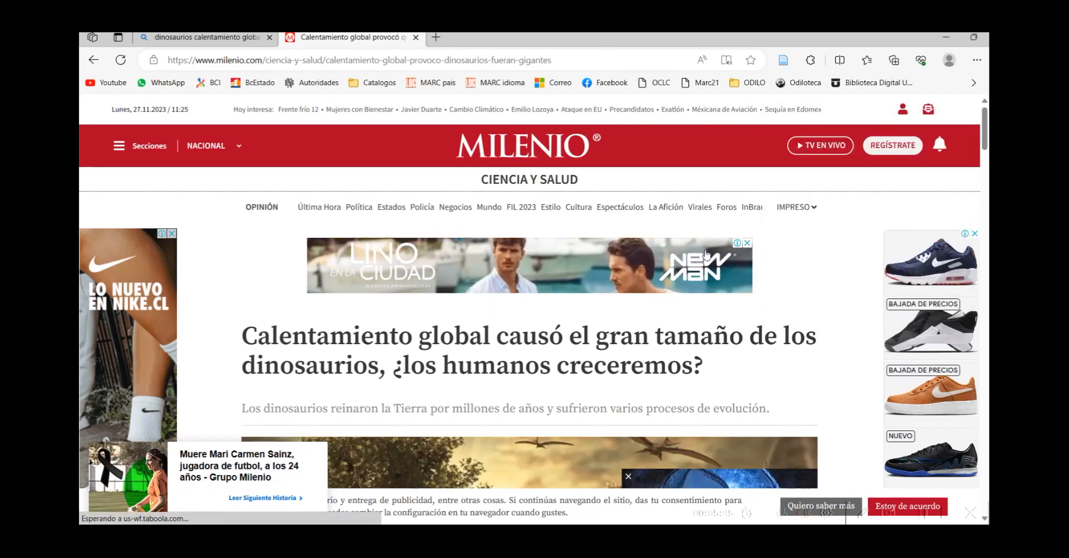
Step: Switch windows back to Word and create Documento2 from Documento en blanco
key(alt+Tab)
key(Tab)
key(Tab)
key(Tab)
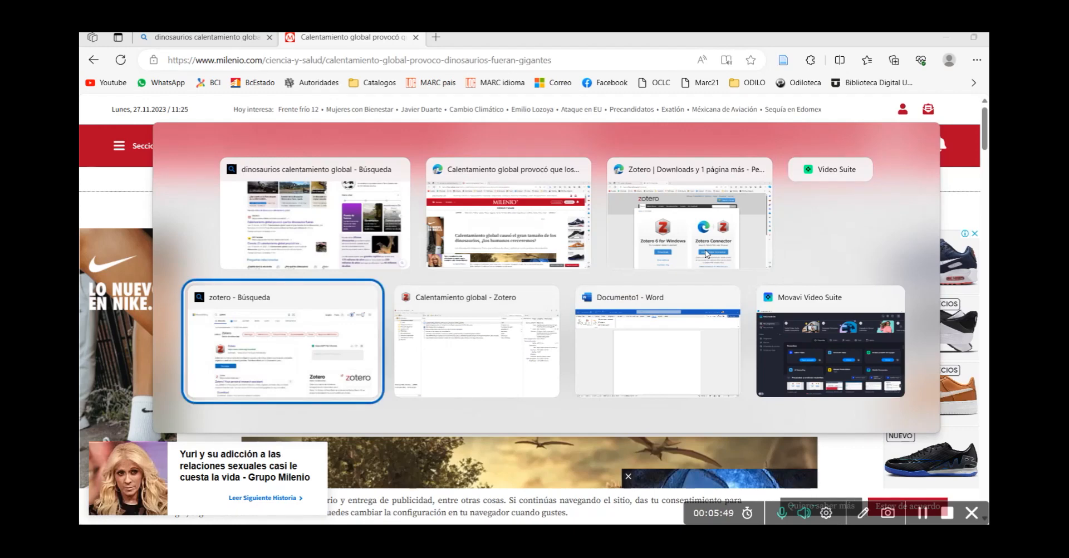
key(alt+Tab)
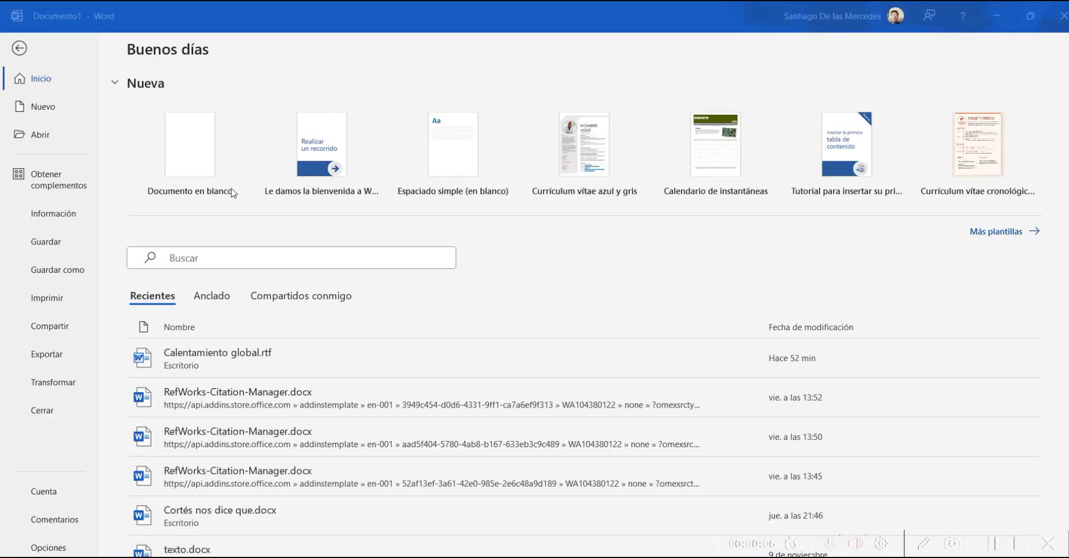
click(198, 158)
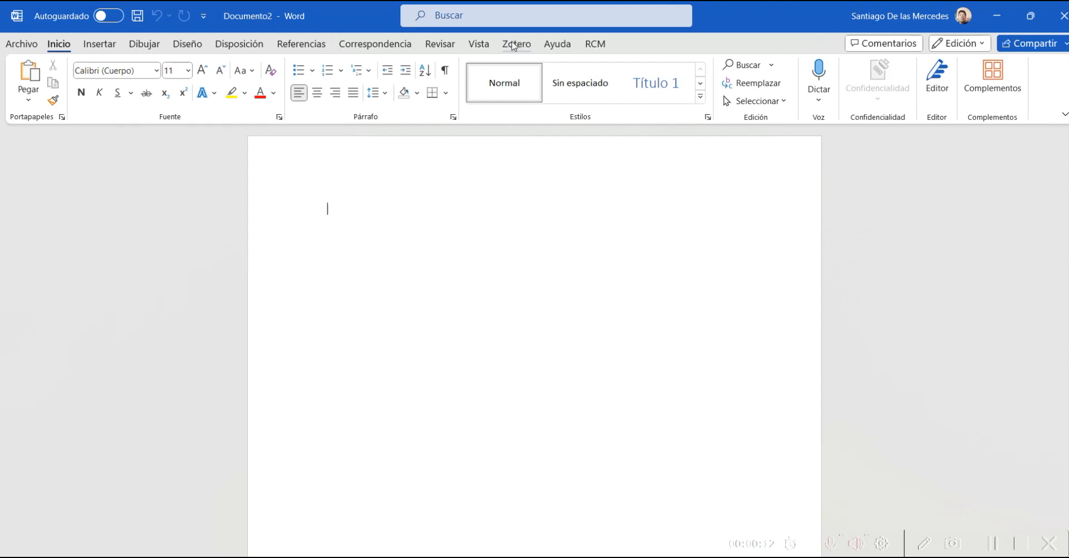
Step: Type 'Según nos dice' in Documento2 and start a Zotero citation, opening Document Preferences
click(513, 45)
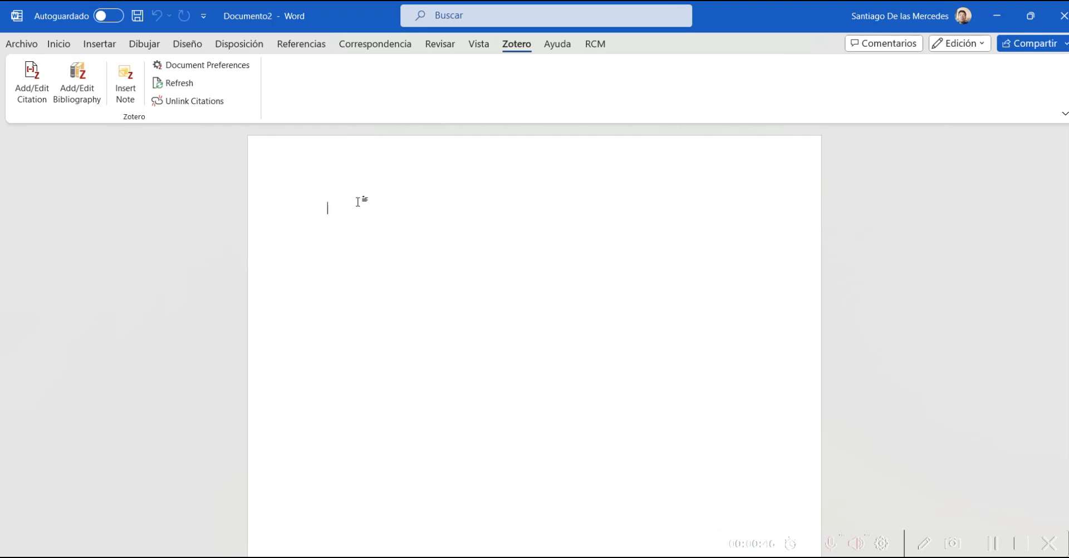
text(Segun)
text( cortes so)
key(BackSpace)
key(BackSpace)
key(BackSpace)
key(BackSpace)
key(BackSpace)
key(BackSpace)
key(BackSpace)
key(BackSpace)
key(BackSpace)
text(nos dice)
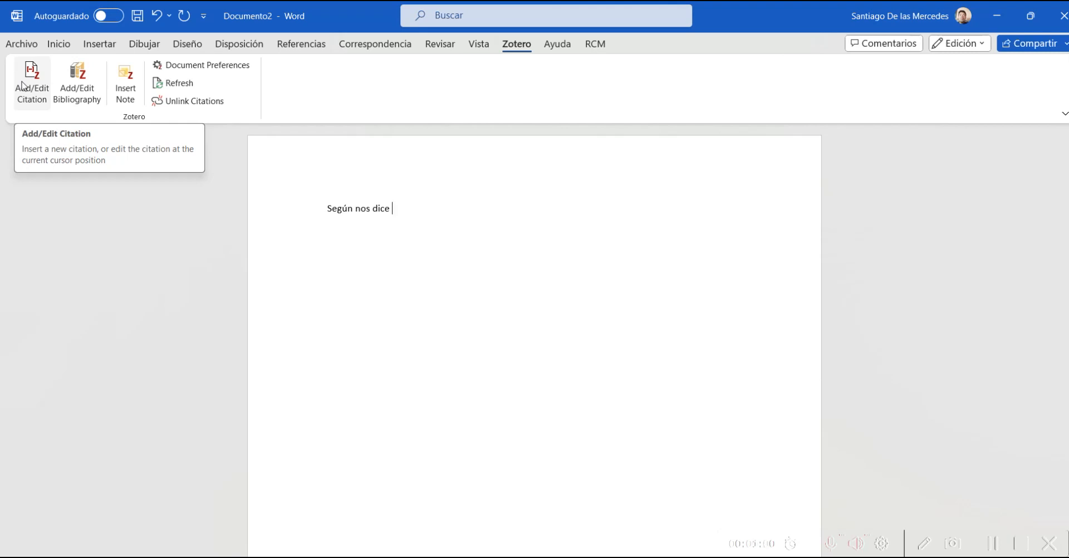
click(23, 86)
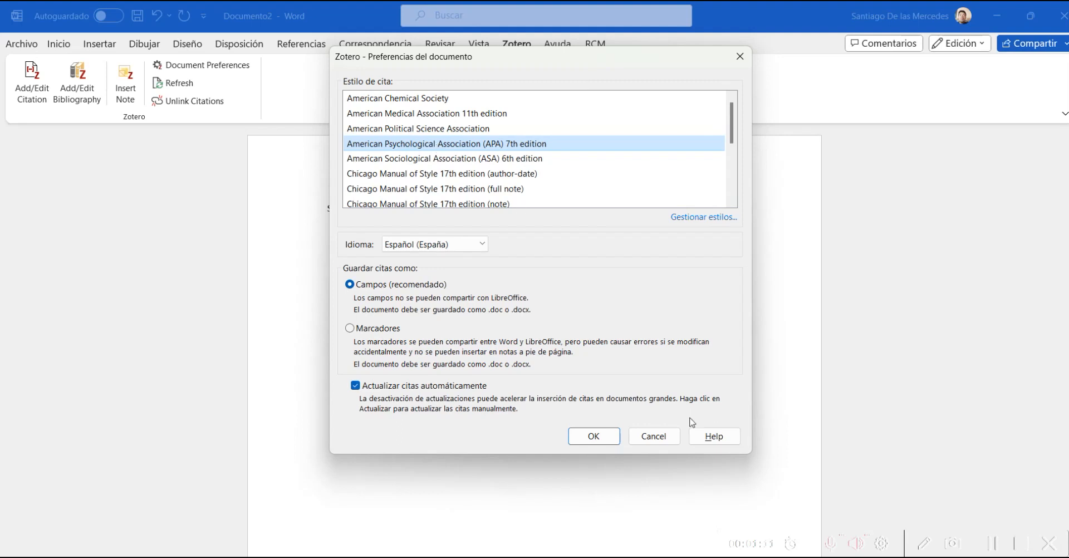
Step: Keep APA 7th edition and insert the Cortes 2023 citation, giving (Cortes, 2023)
click(605, 443)
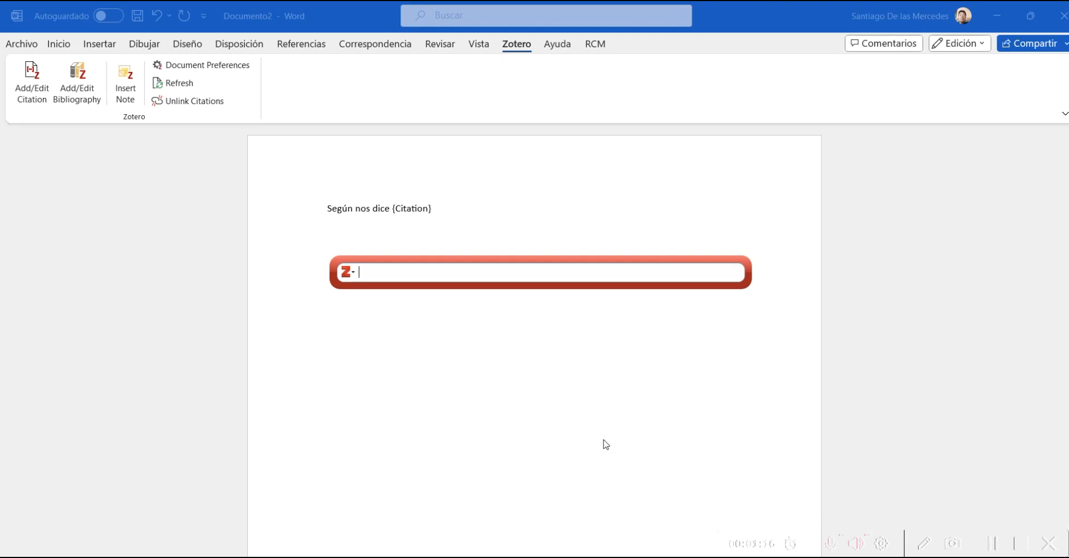
text(cortes)
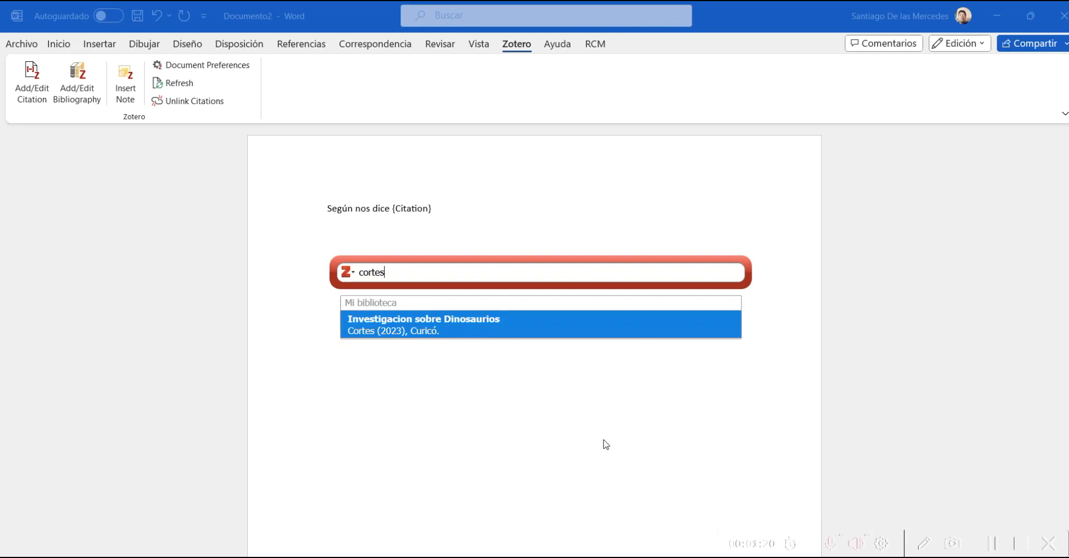
click(405, 330)
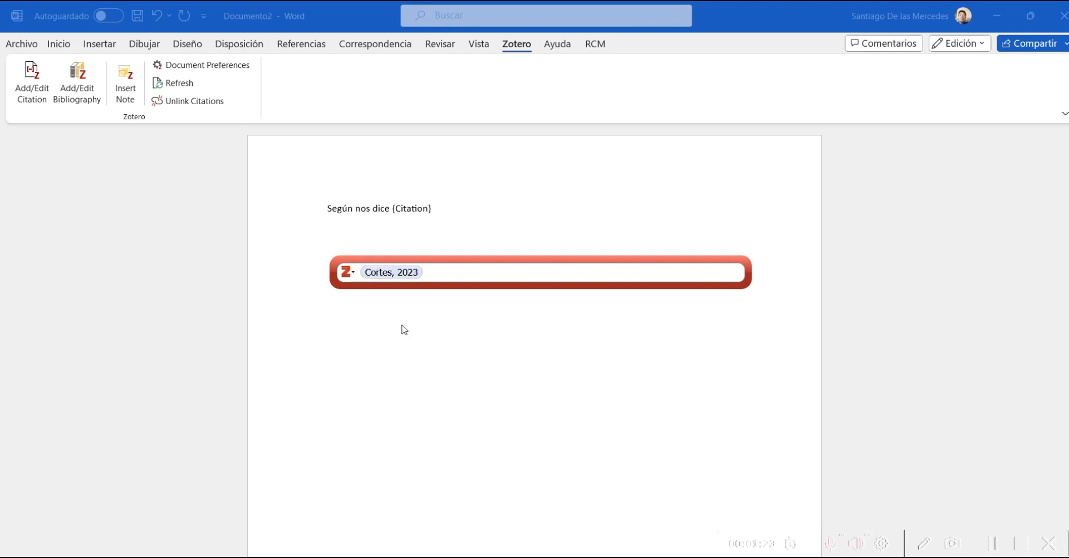
key(Return)
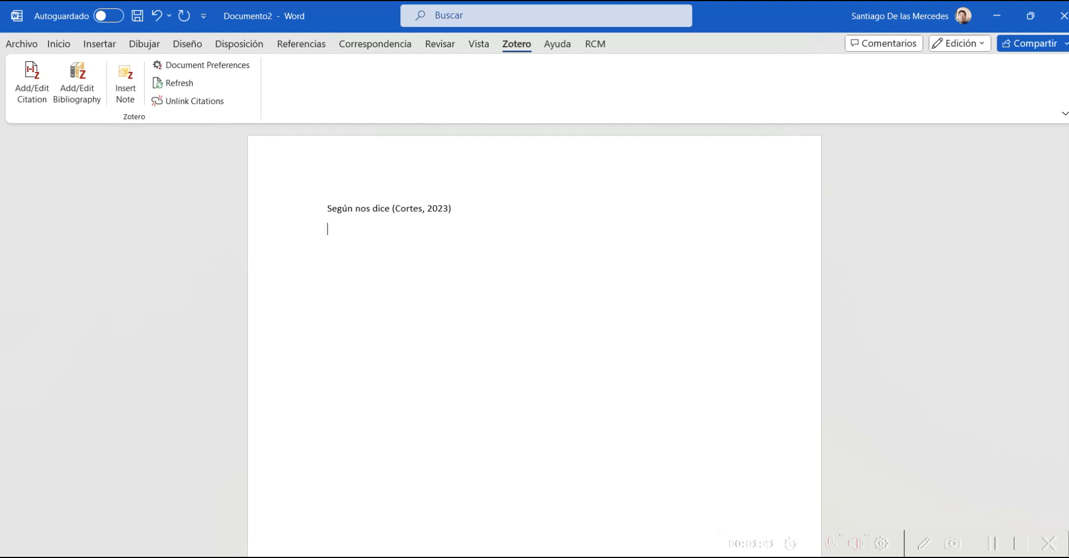
Step: Type 'Según otro autor' and cite Bennett et al., 2000 after it
text(Según otro autor)
click(34, 76)
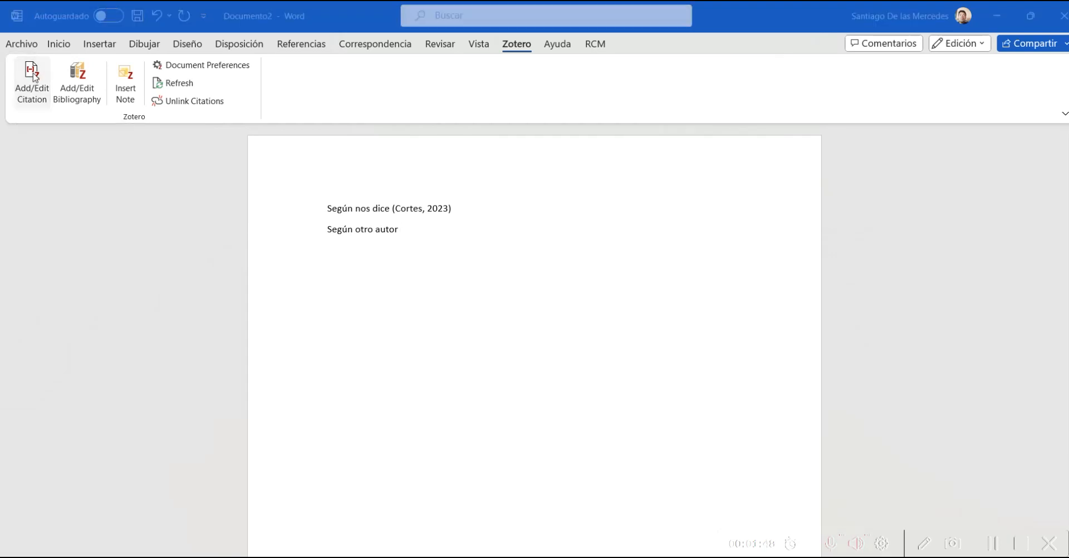
text(ab)
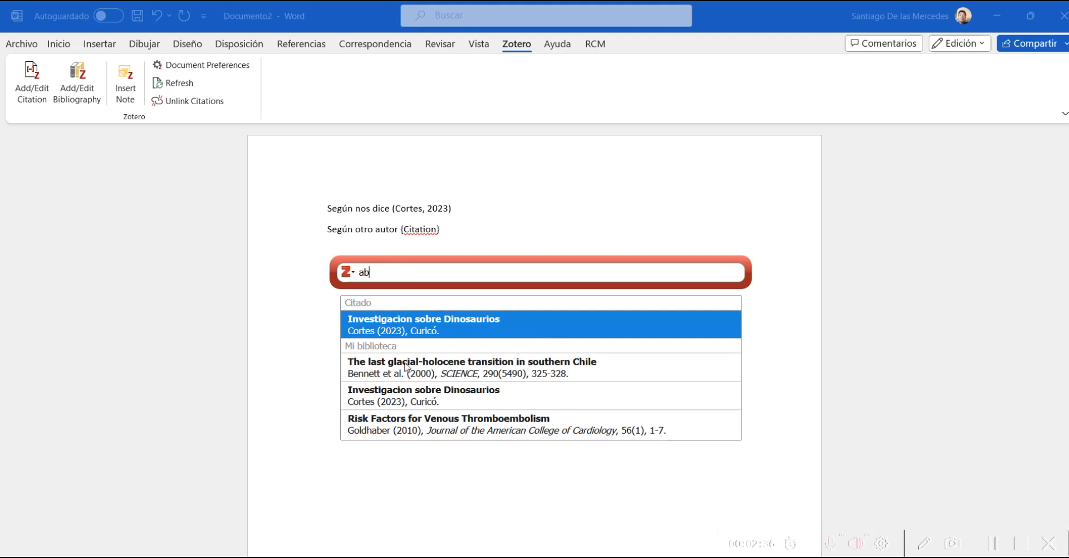
click(375, 371)
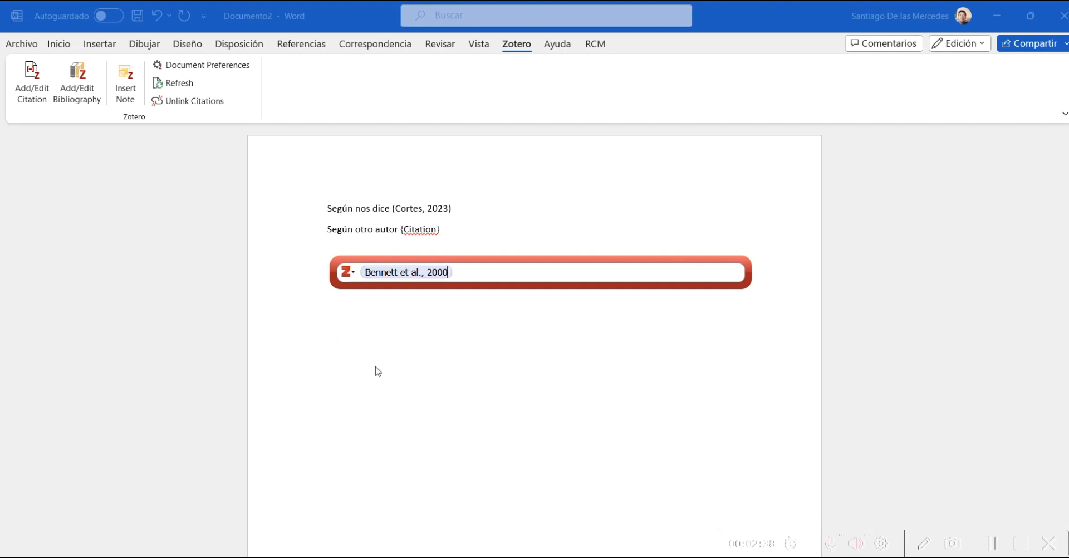
key(Return)
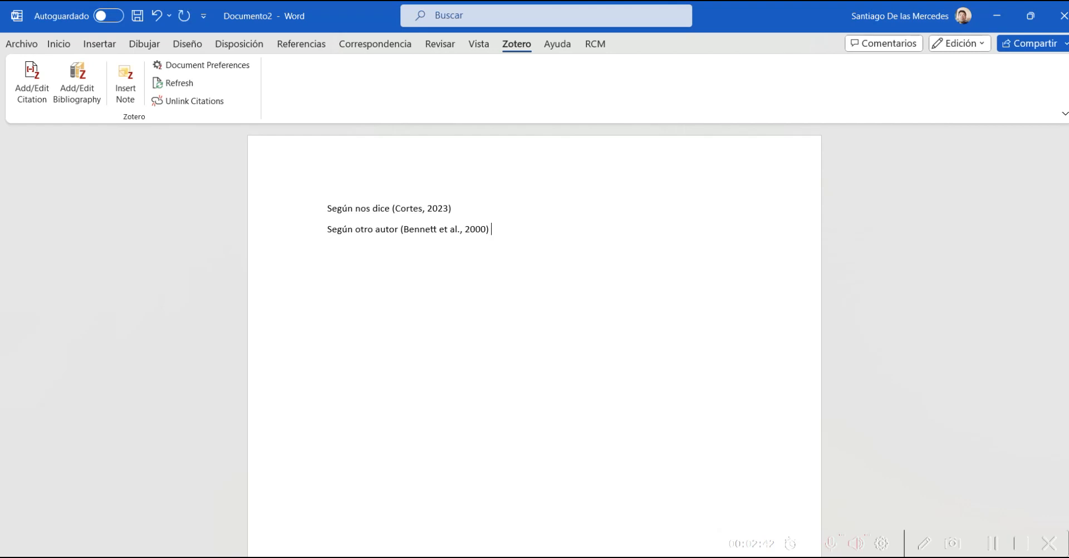
key(Return)
key(Return)
Step: Add a second 'Según otro autor' line citing Dospital et al., 2024
text(Según otro autor)
click(28, 72)
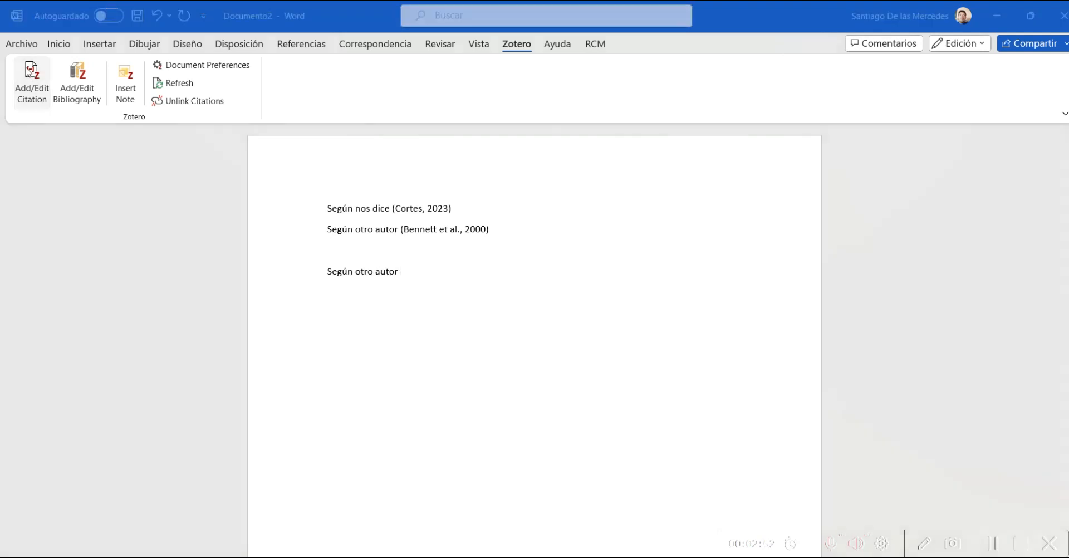
text(b)
key(BackSpace)
text(c)
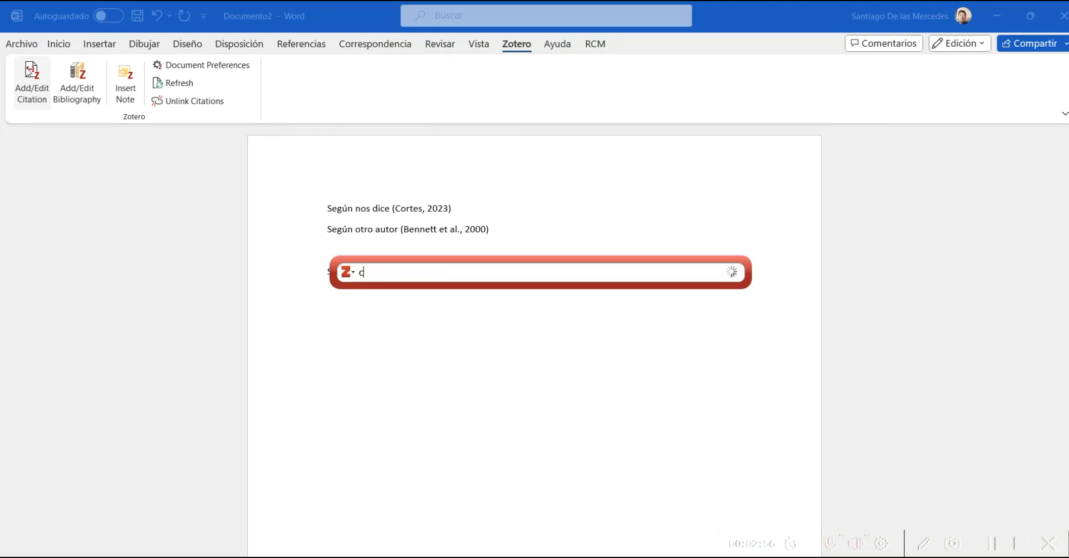
text(a)
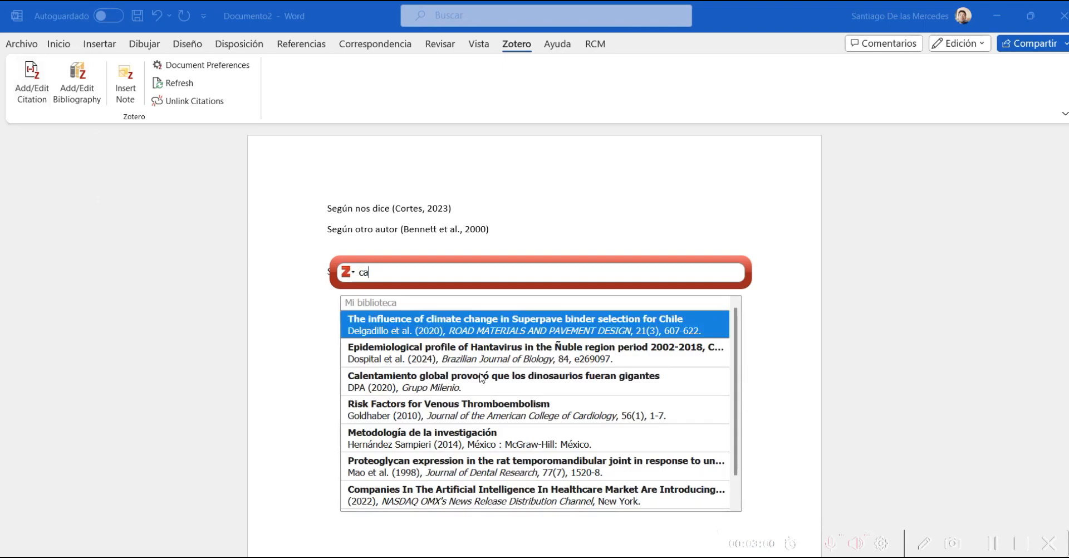
click(404, 360)
key(Return)
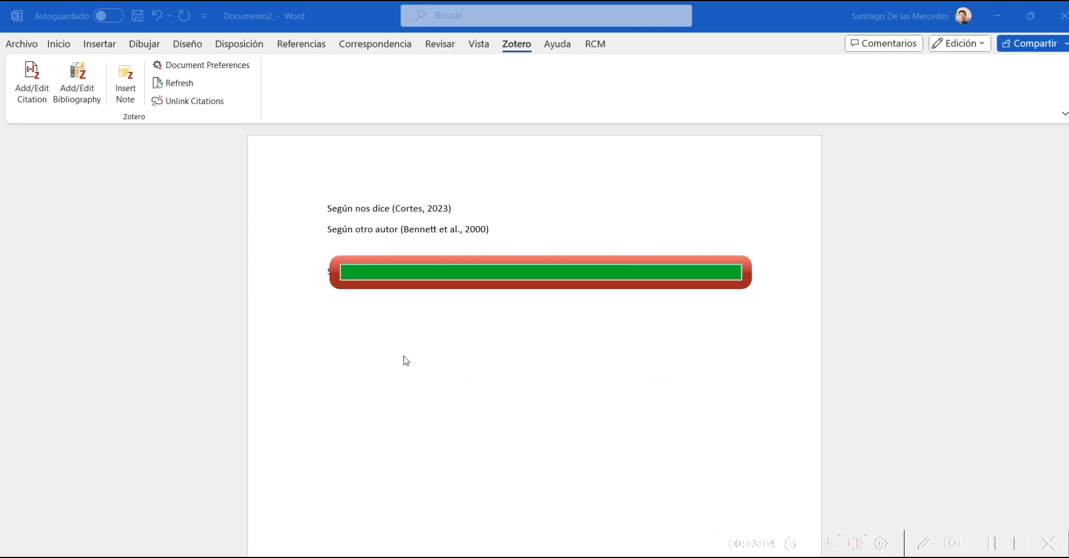
key(Return)
key(Return)
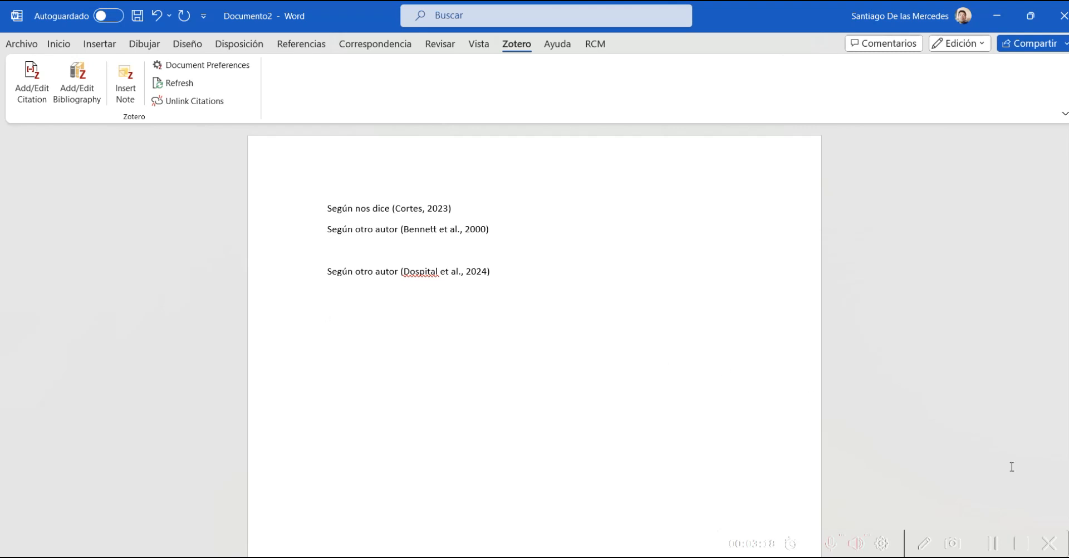
click(994, 544)
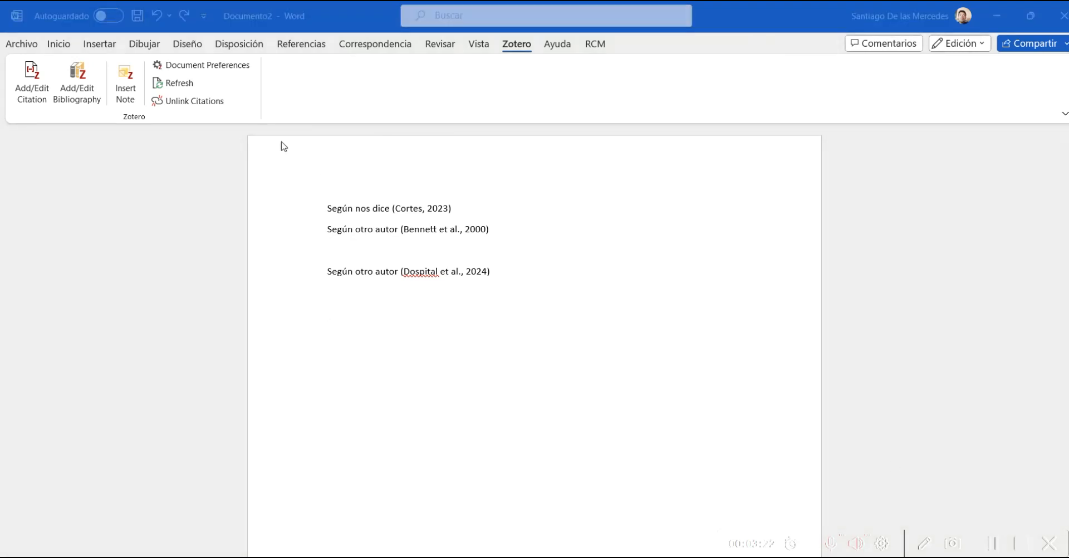
click(202, 66)
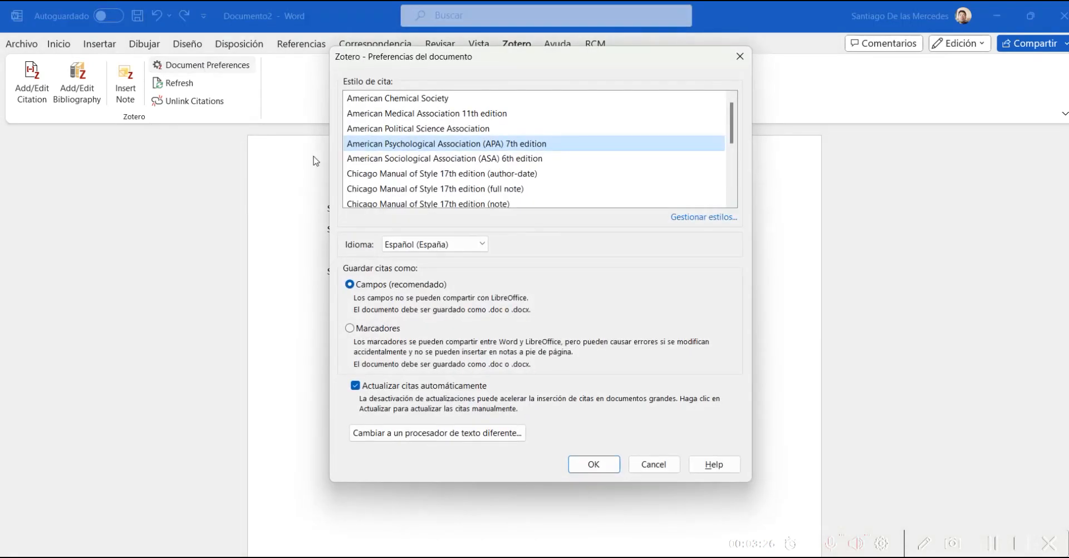
click(399, 175)
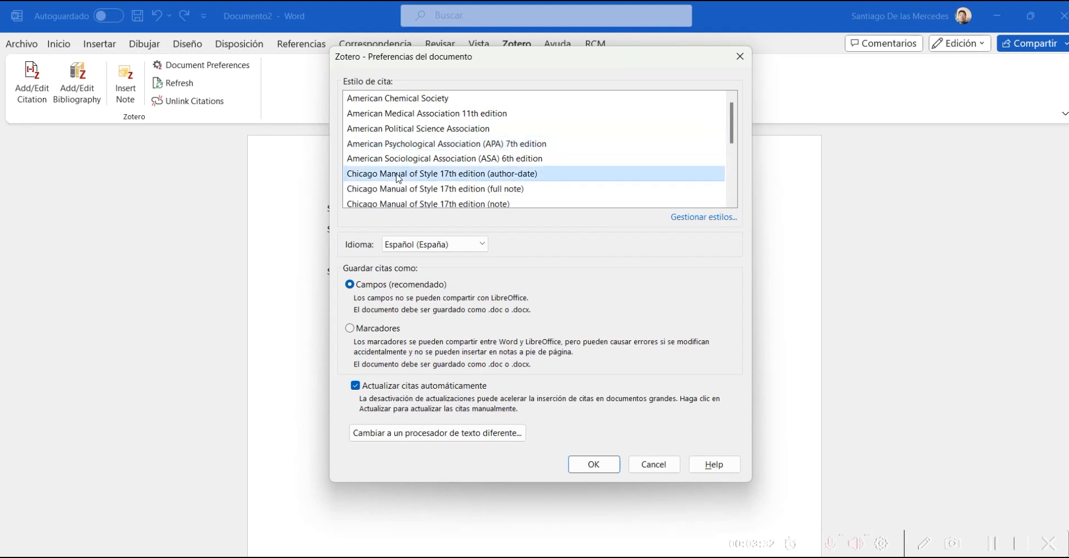
click(592, 464)
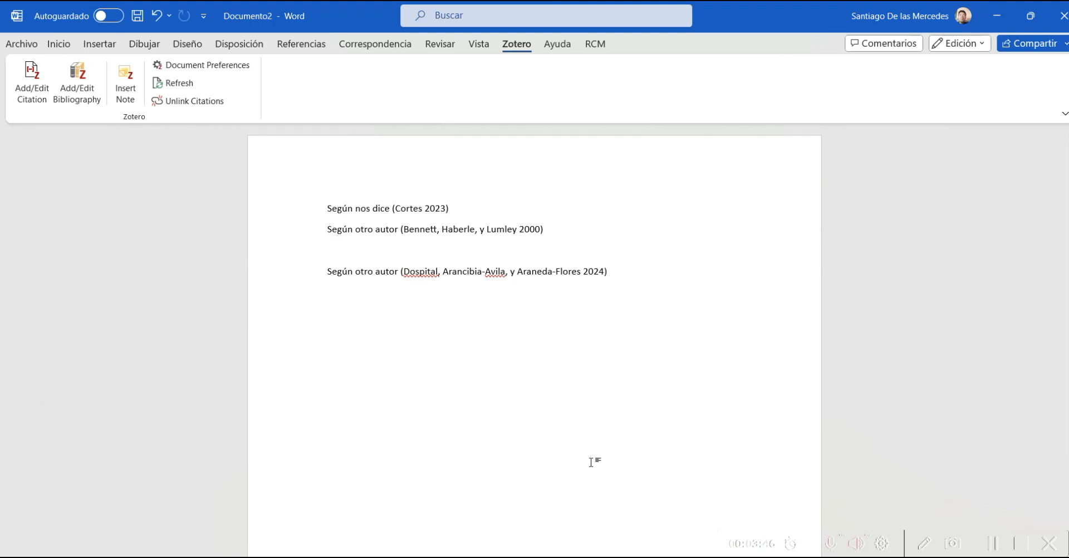
click(215, 65)
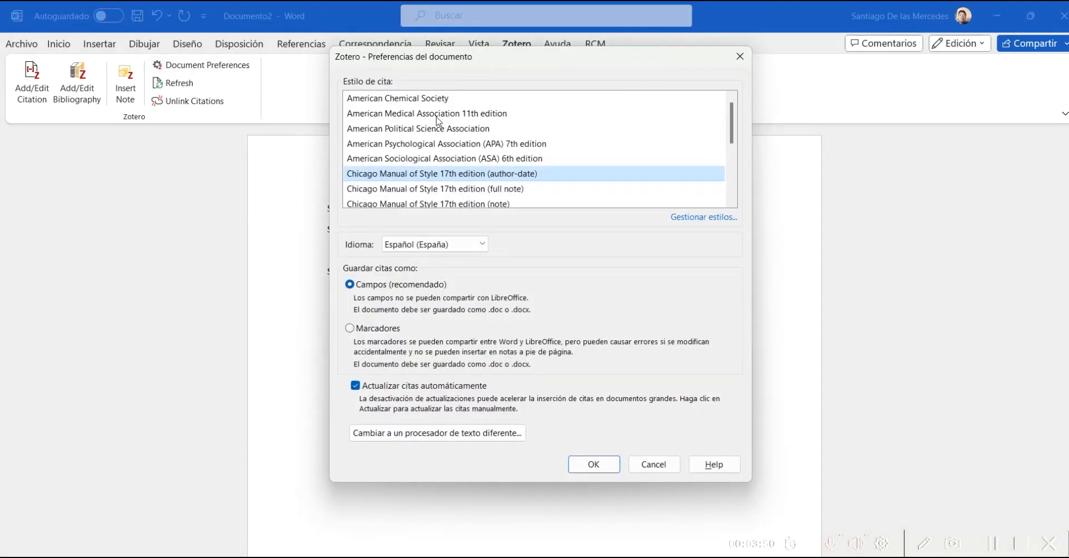
click(733, 203)
click(732, 203)
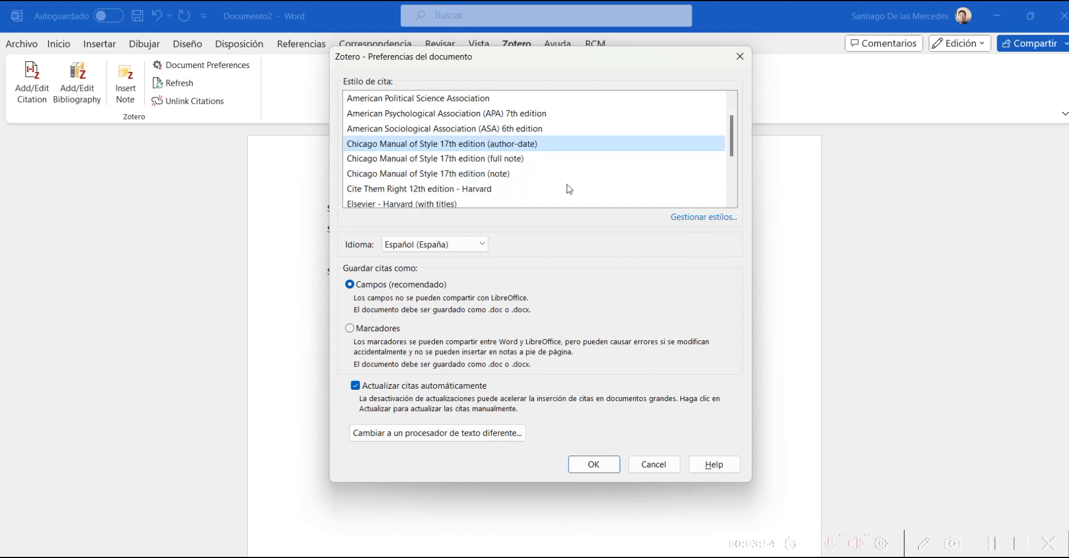
click(732, 203)
click(732, 204)
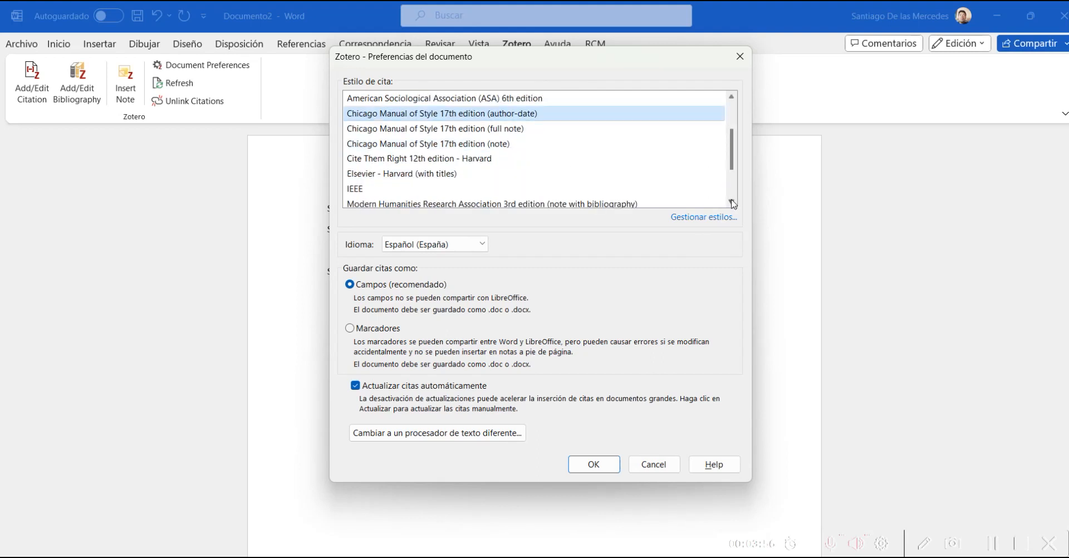
click(394, 189)
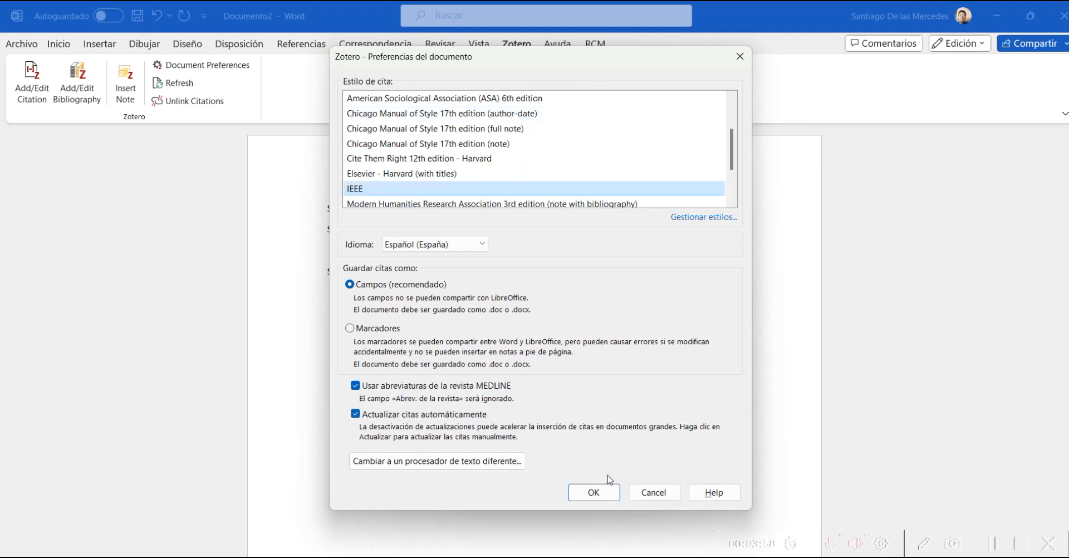
click(588, 489)
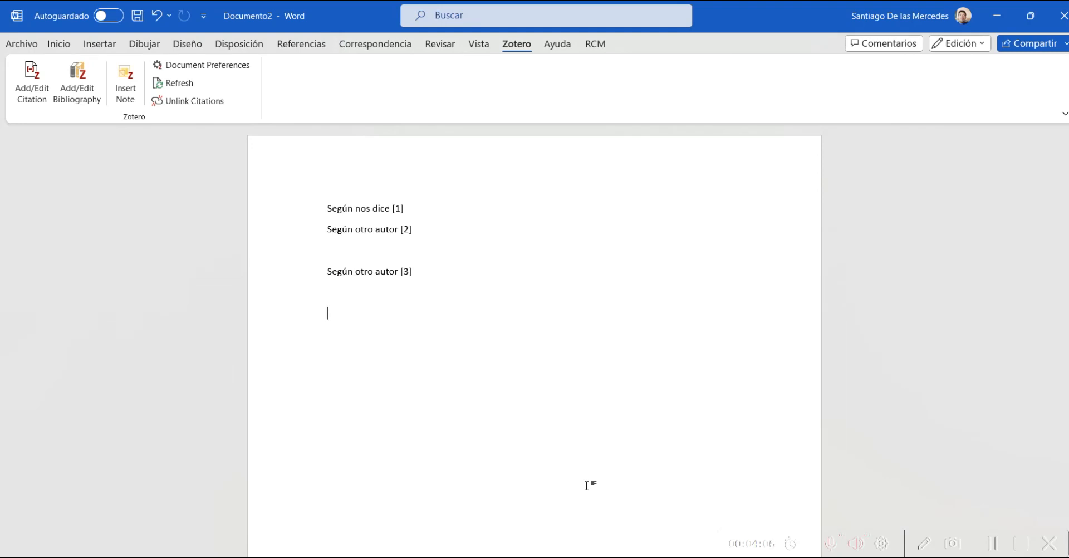
click(207, 67)
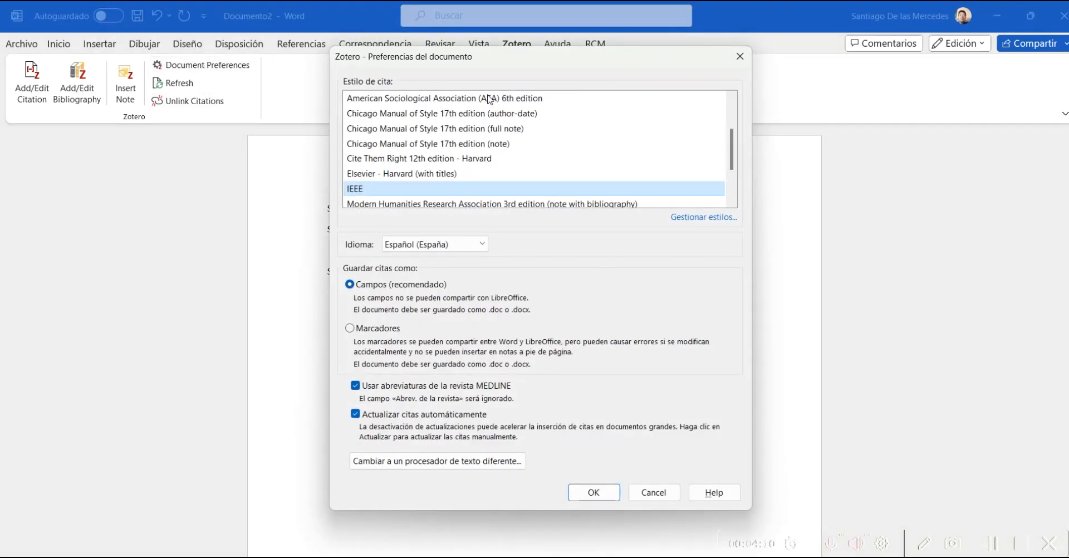
click(733, 116)
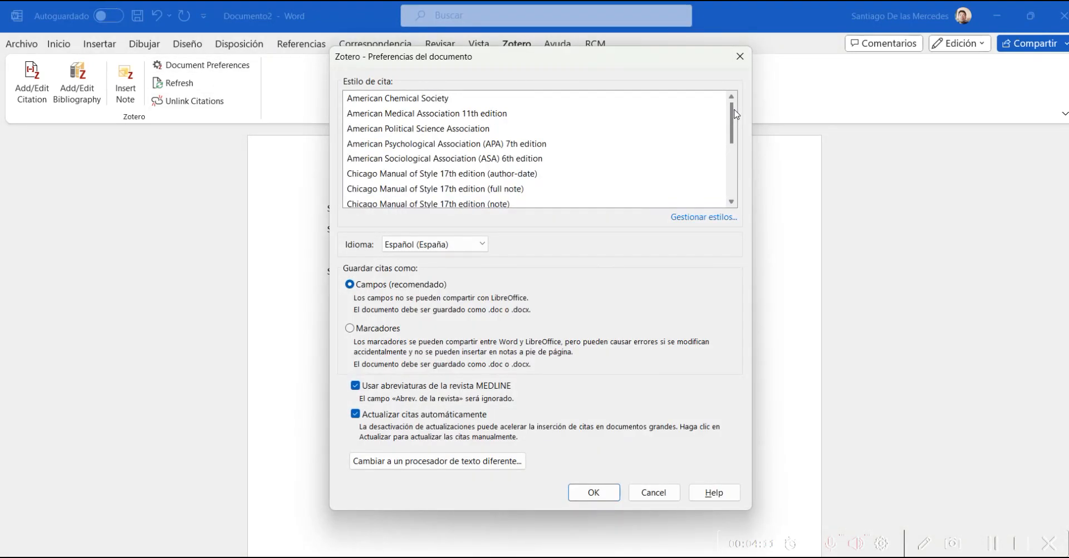
click(474, 140)
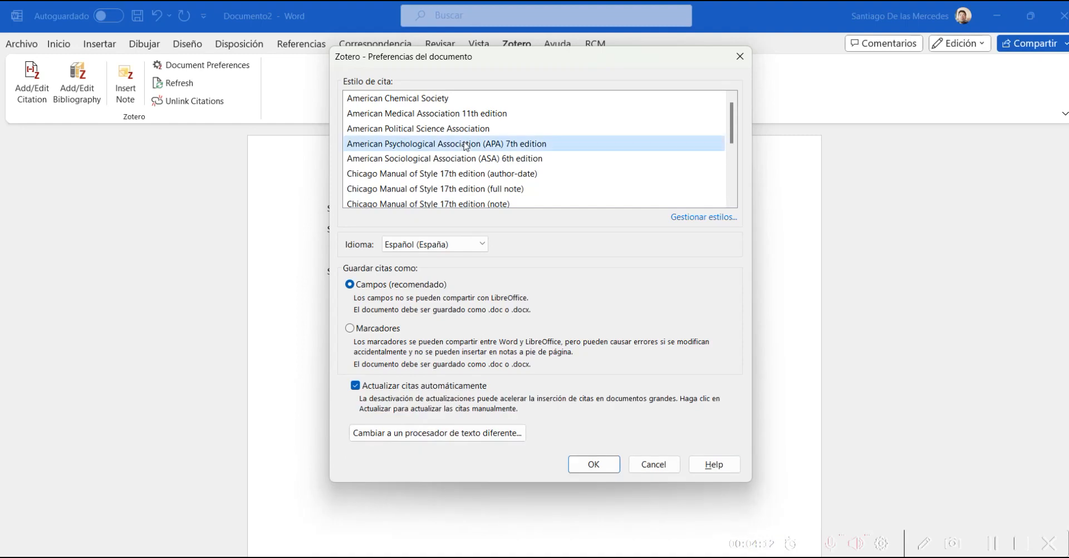
click(587, 465)
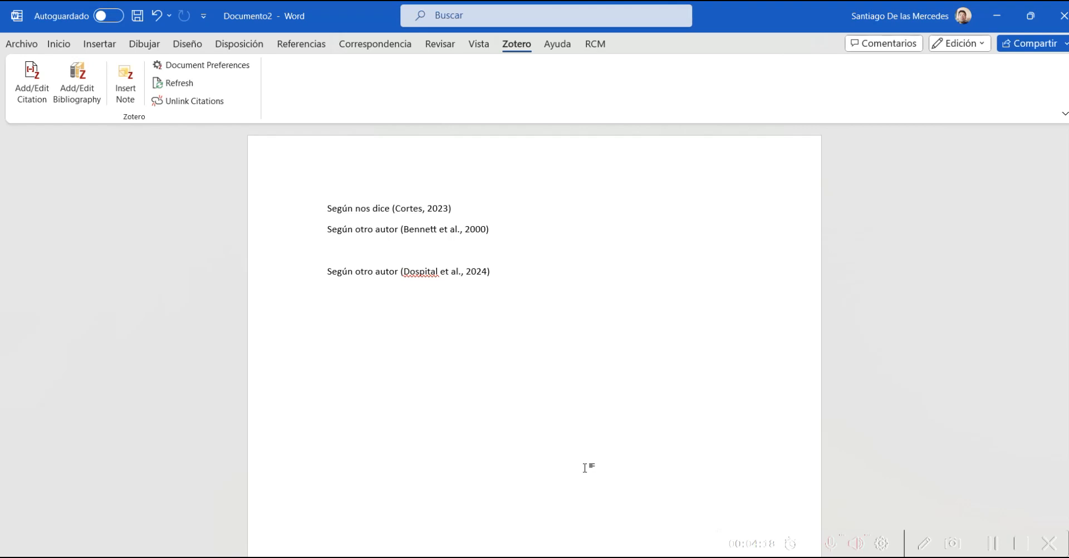
Step: Add a 'Referencias bibliográficas' heading with the Zotero bibliography, then advance to the social media slide
key(Return)
key(Return)
key(Return)
text(Referencias bibliográficas)
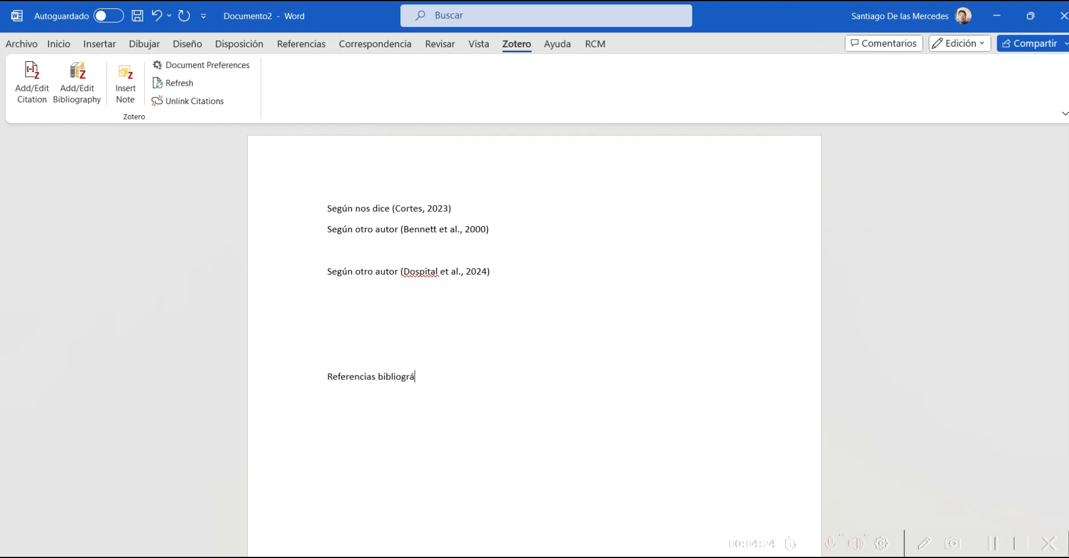
key(Return)
key(Return)
click(88, 93)
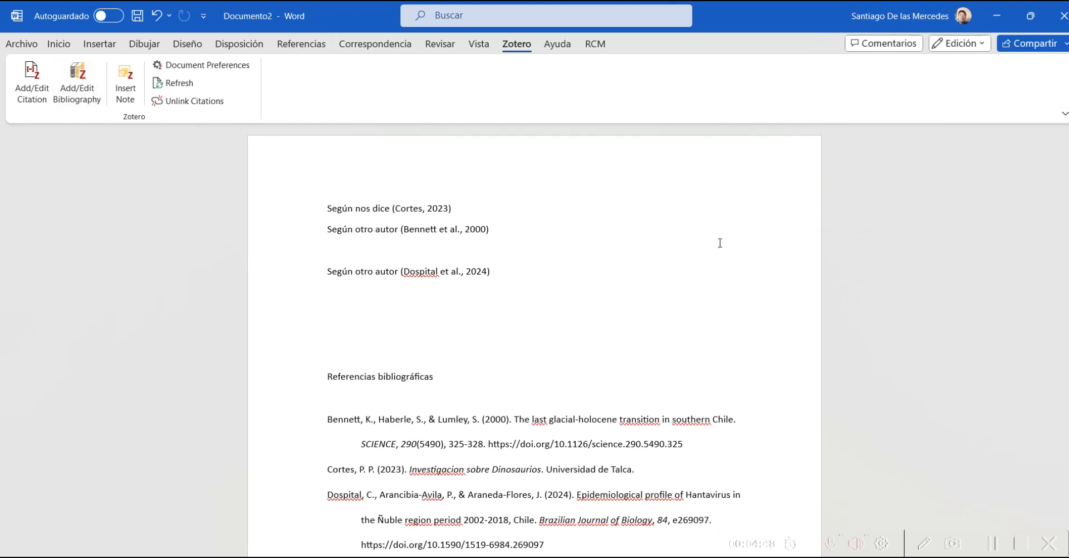
click(1022, 549)
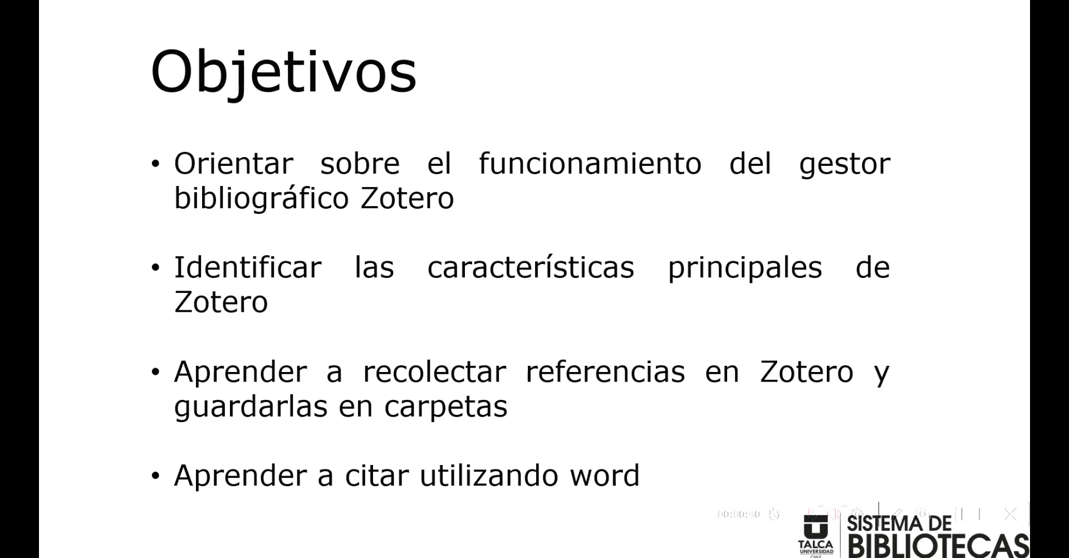
key(Right)
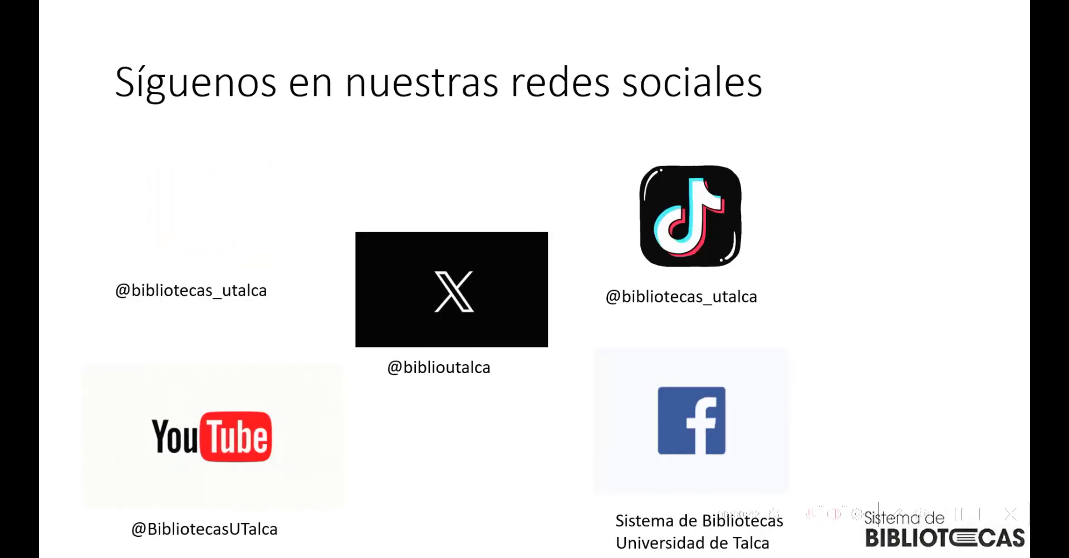